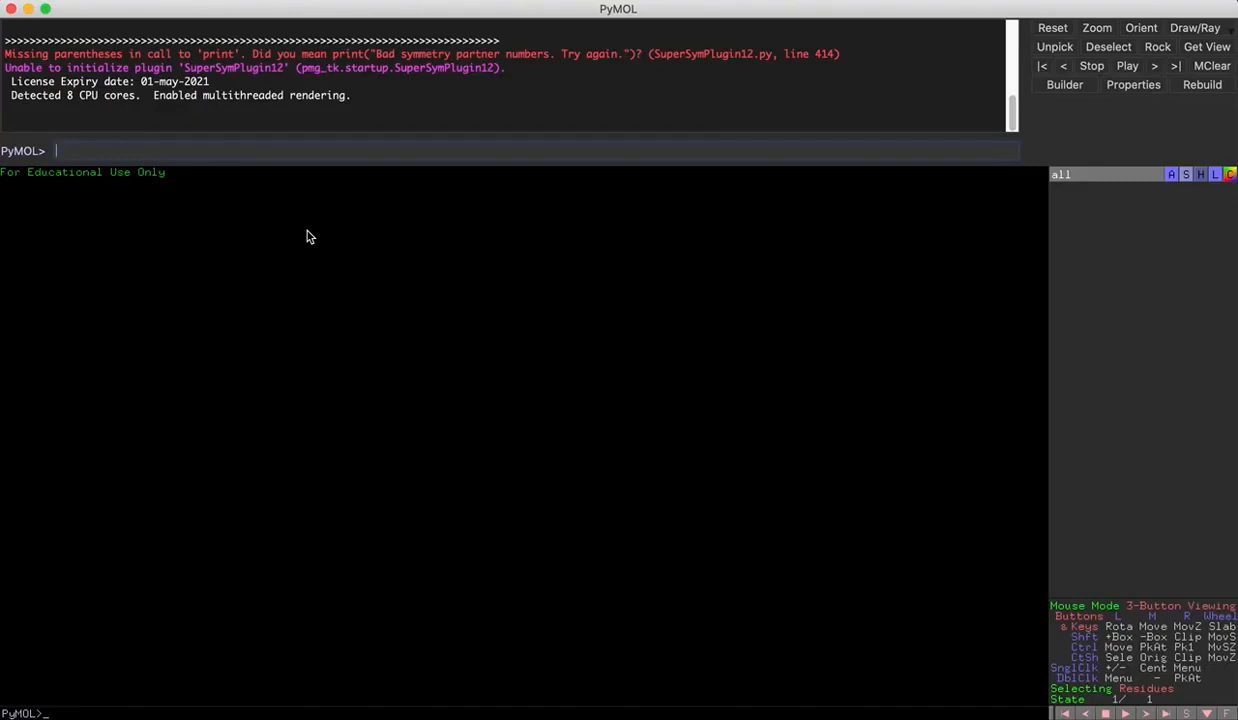
- Fetch the structure 1eth from the Protein Data Bank
text(fetch 1eth)
key(Return)
drag(464, 427, 475, 455)
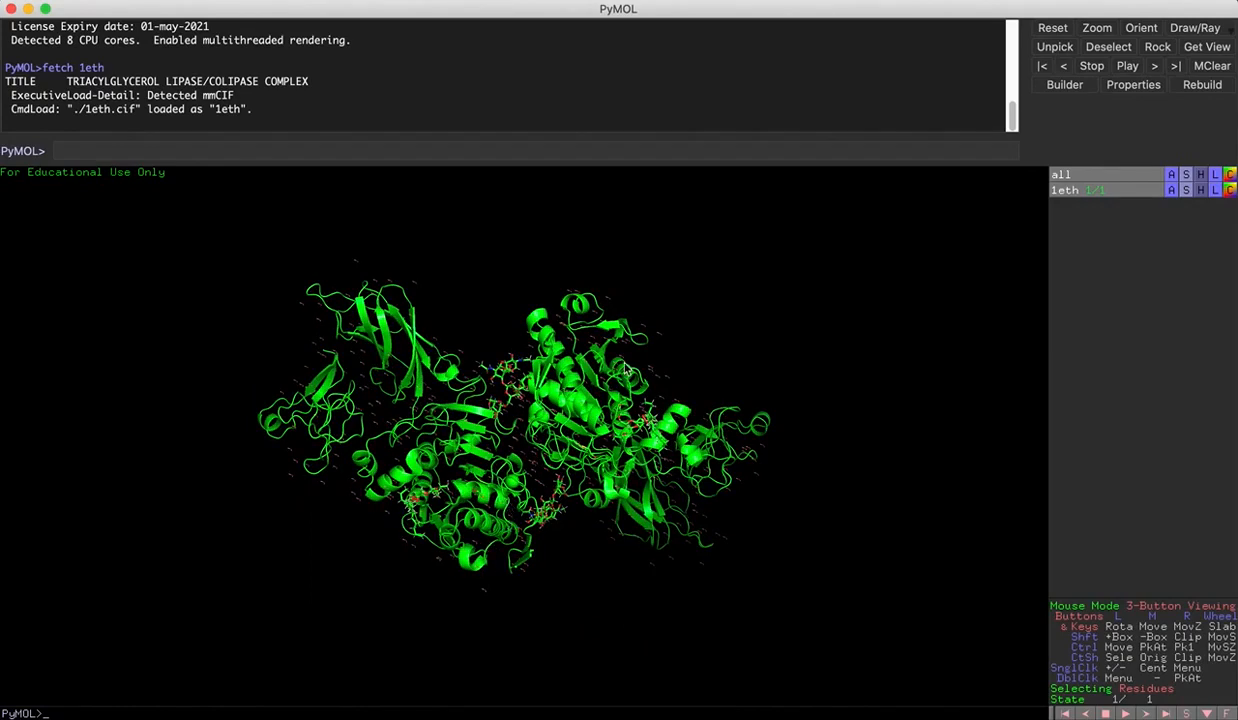
- Turn on the sequence display for the loaded 1eth structure
drag(527, 463, 519, 432)
right_drag(785, 494, 803, 565)
drag(430, 300, 426, 300)
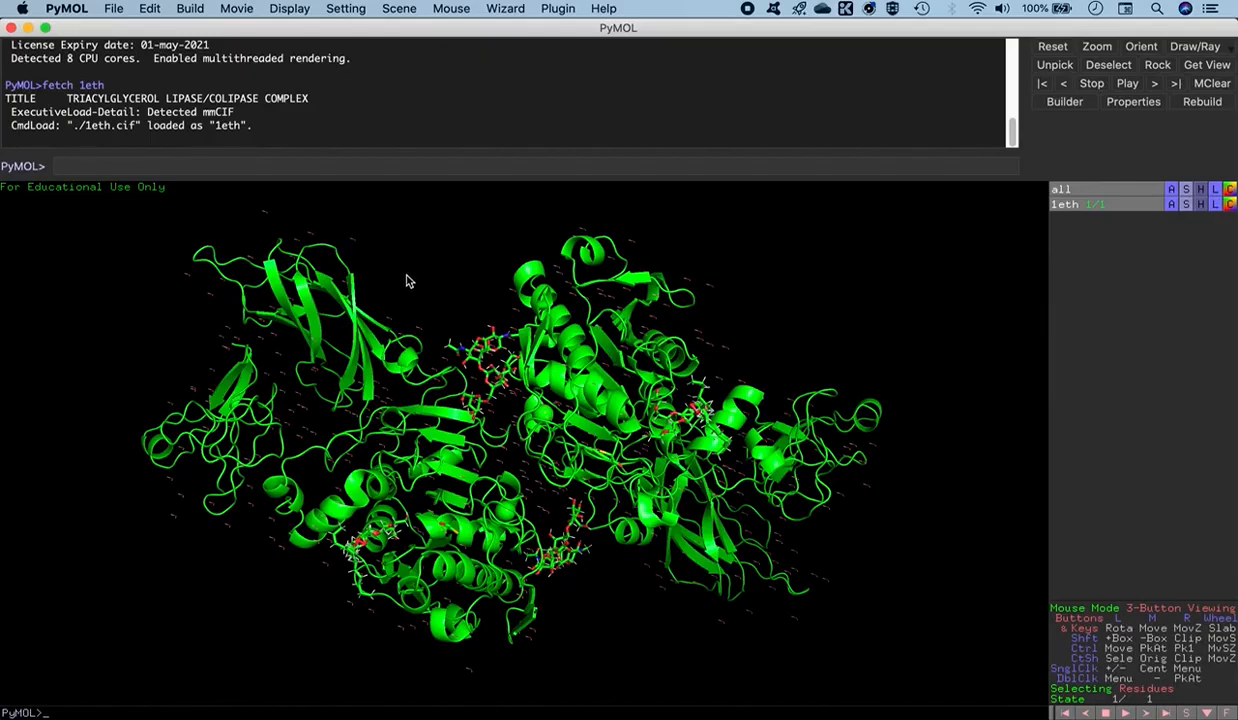
click(285, 8)
click(299, 30)
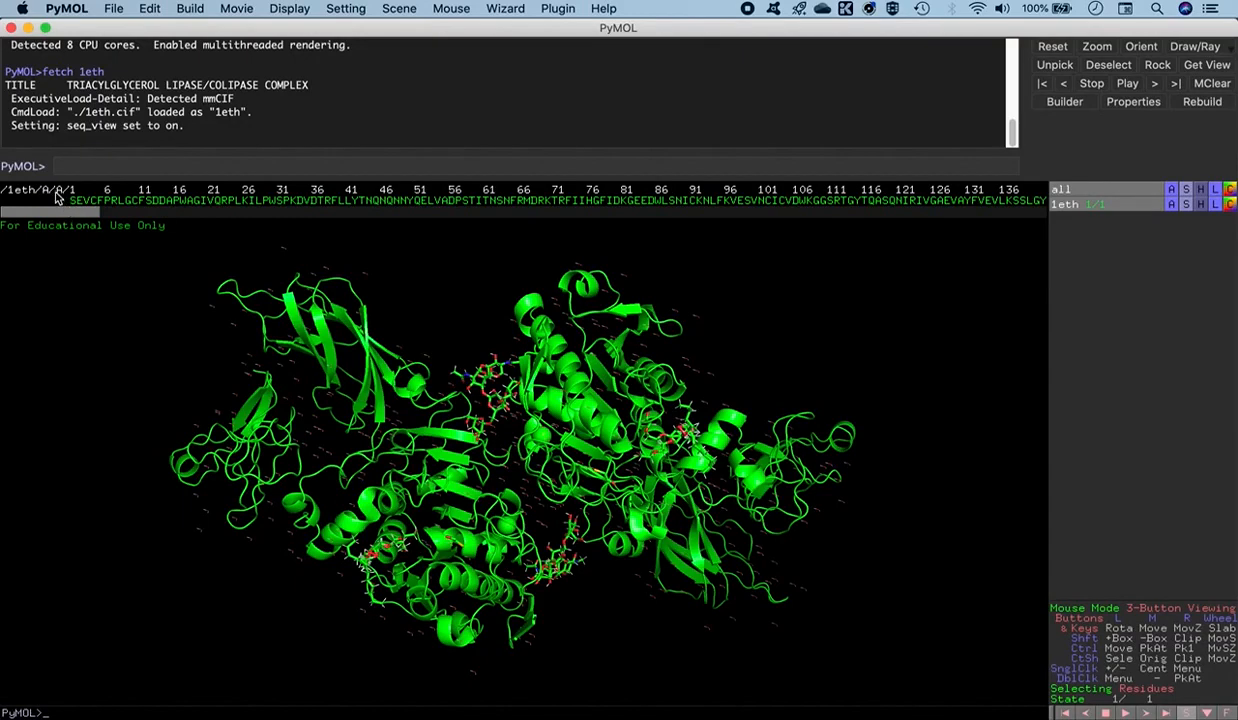
- Examine the 1eth sequence from chain A through the remaining chains, sugars, ions and ligands to see how they are labelled
drag(79, 219, 294, 214)
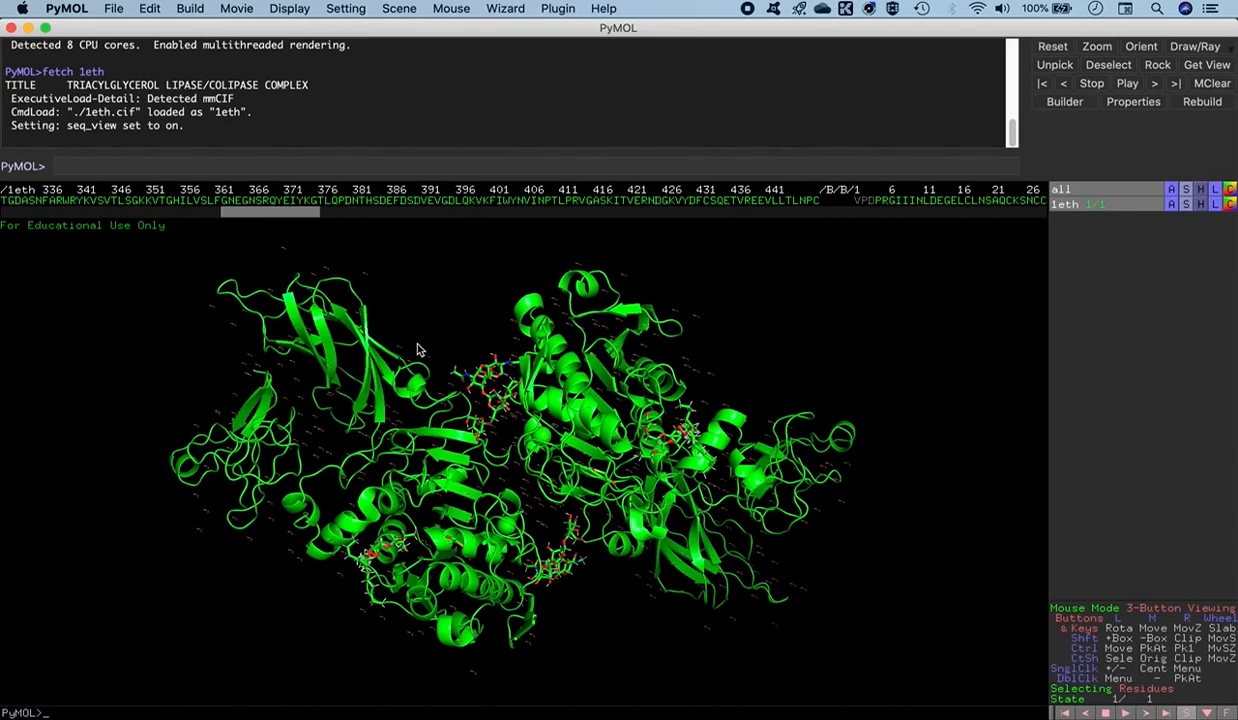
drag(287, 221, 341, 219)
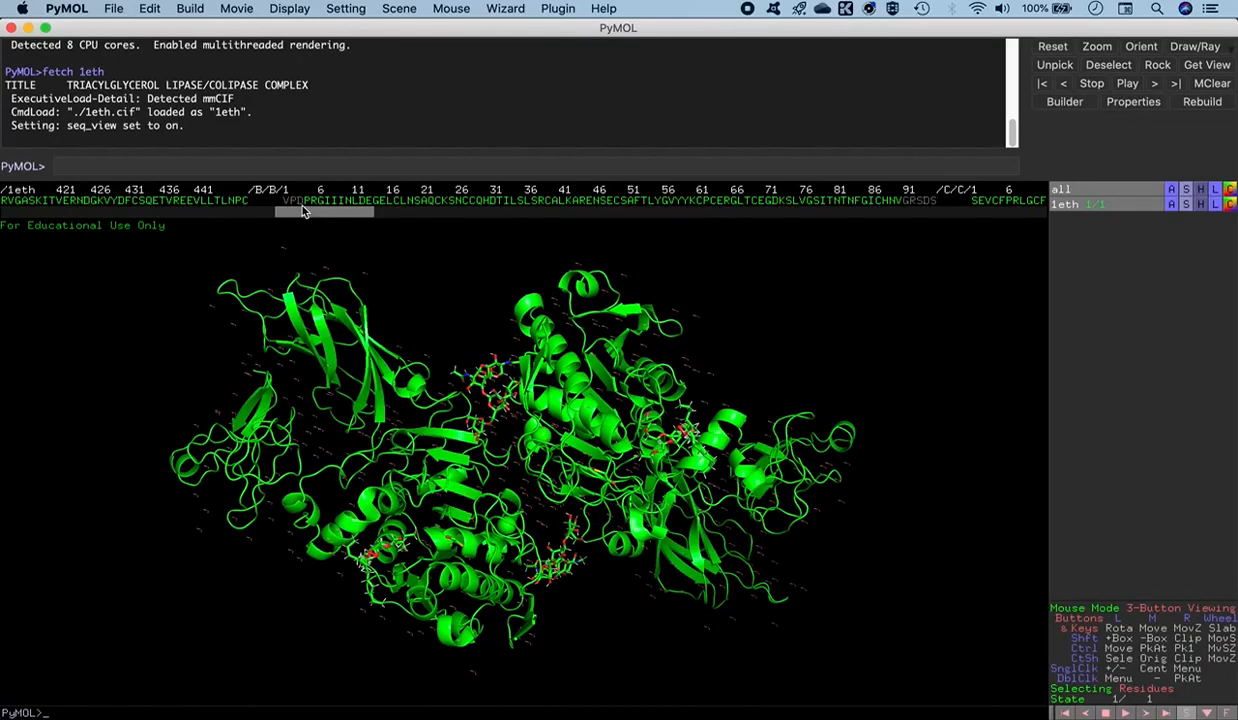
drag(308, 217, 335, 217)
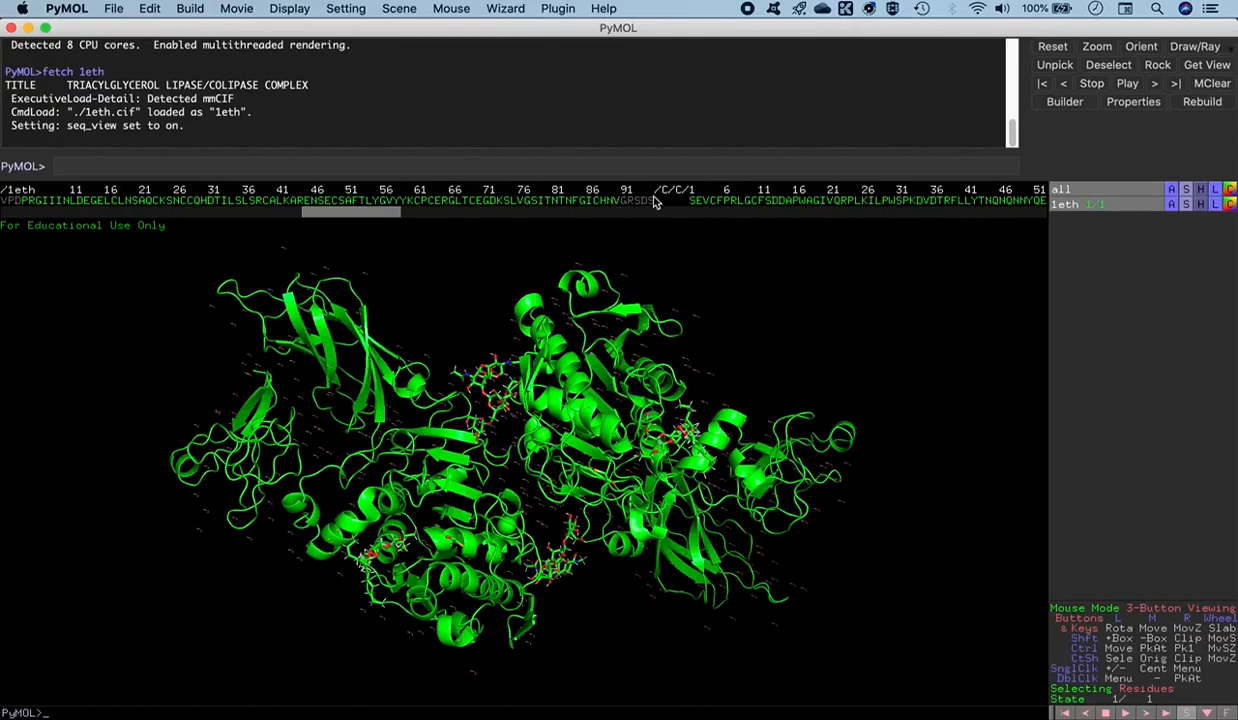
drag(376, 211, 414, 226)
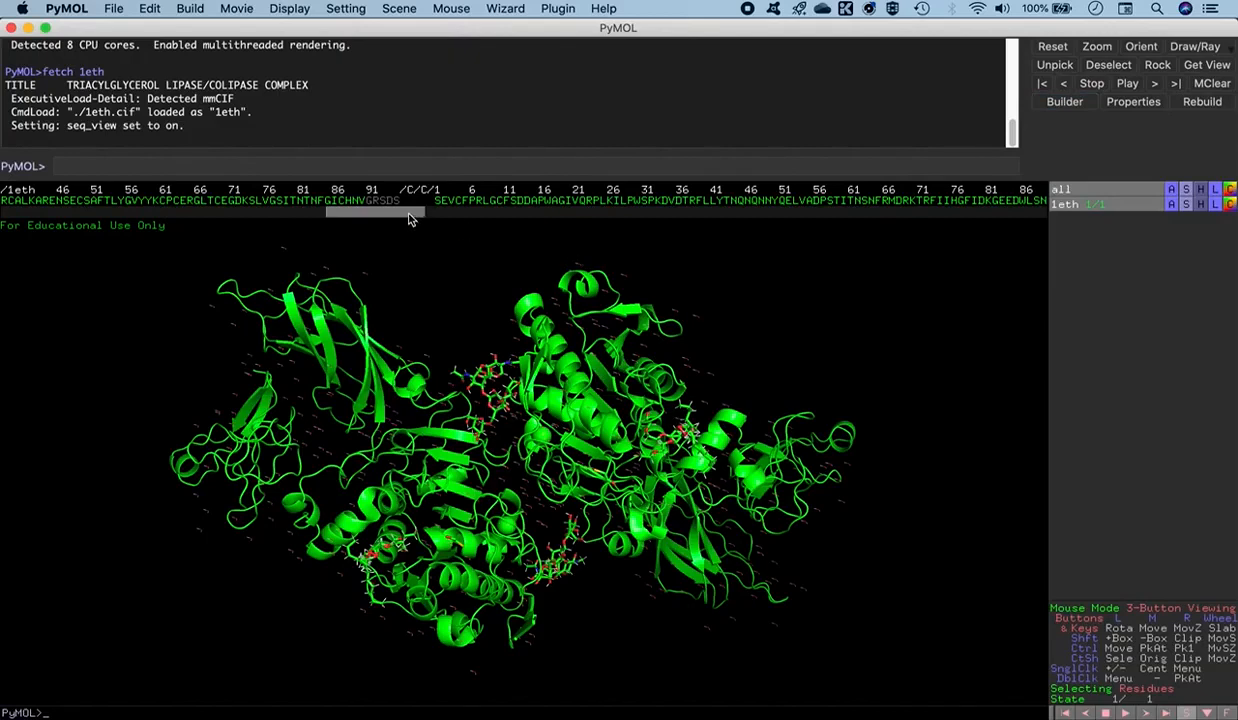
drag(408, 219, 421, 220)
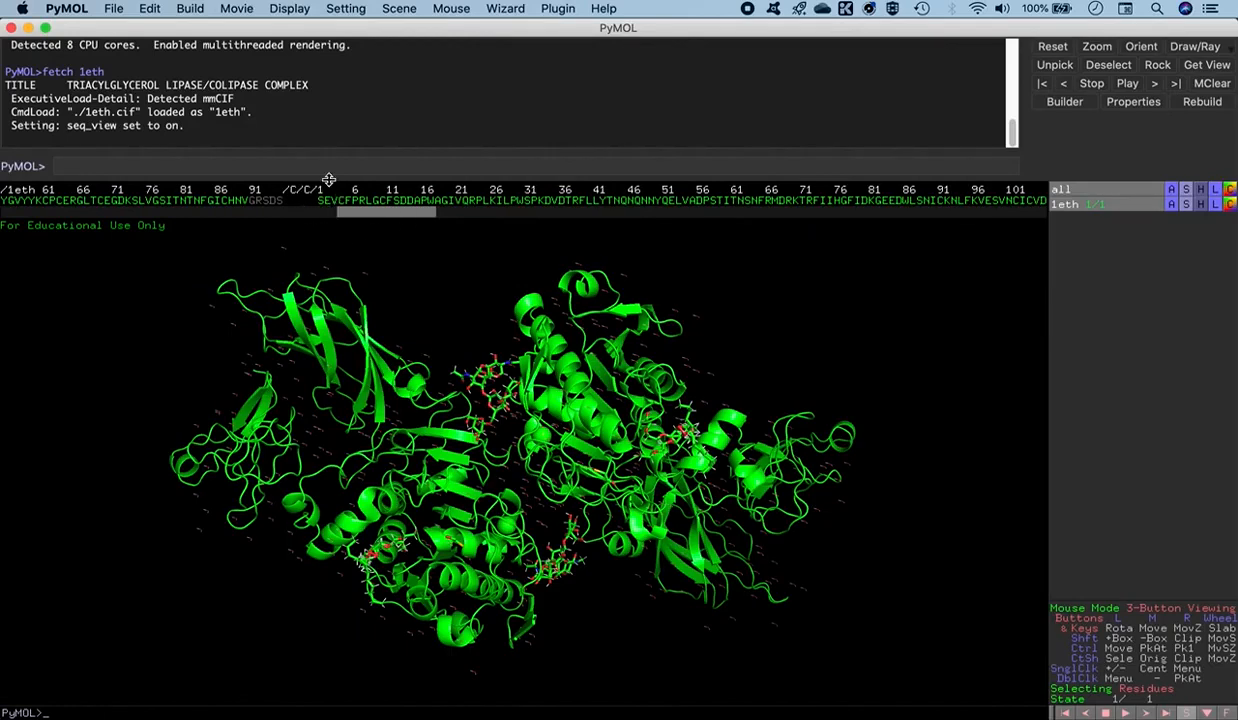
drag(386, 217, 674, 225)
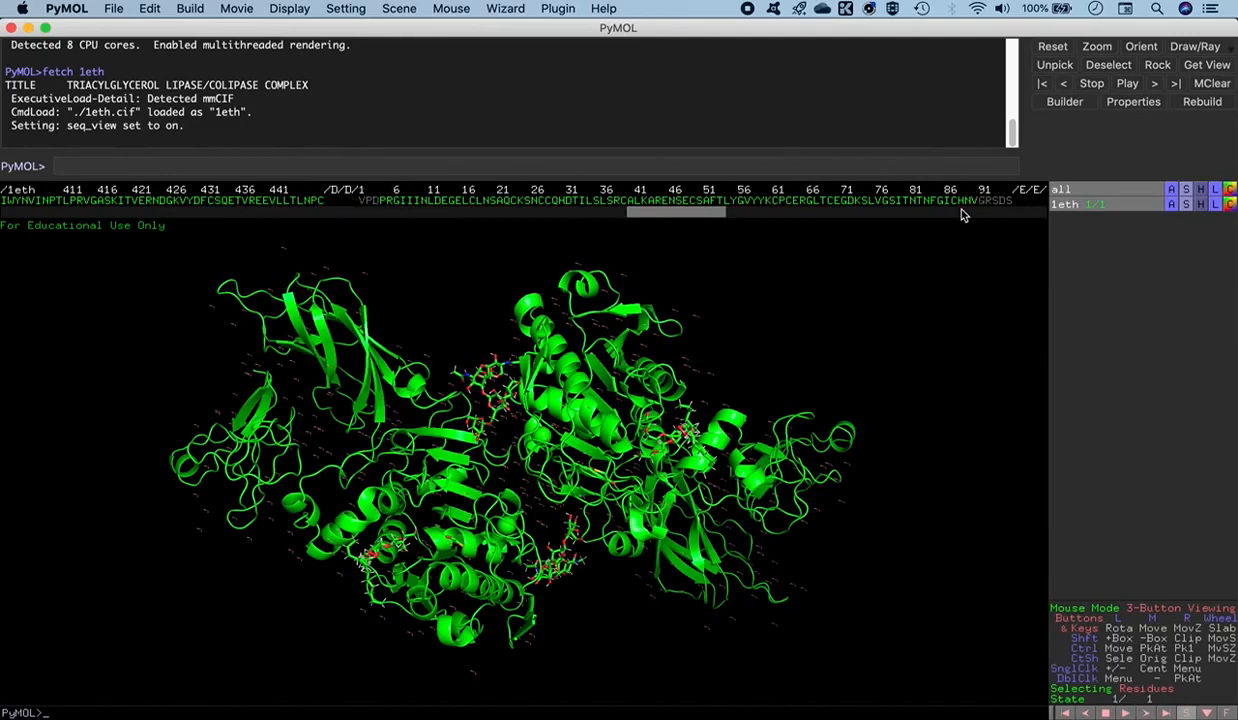
drag(690, 212, 760, 218)
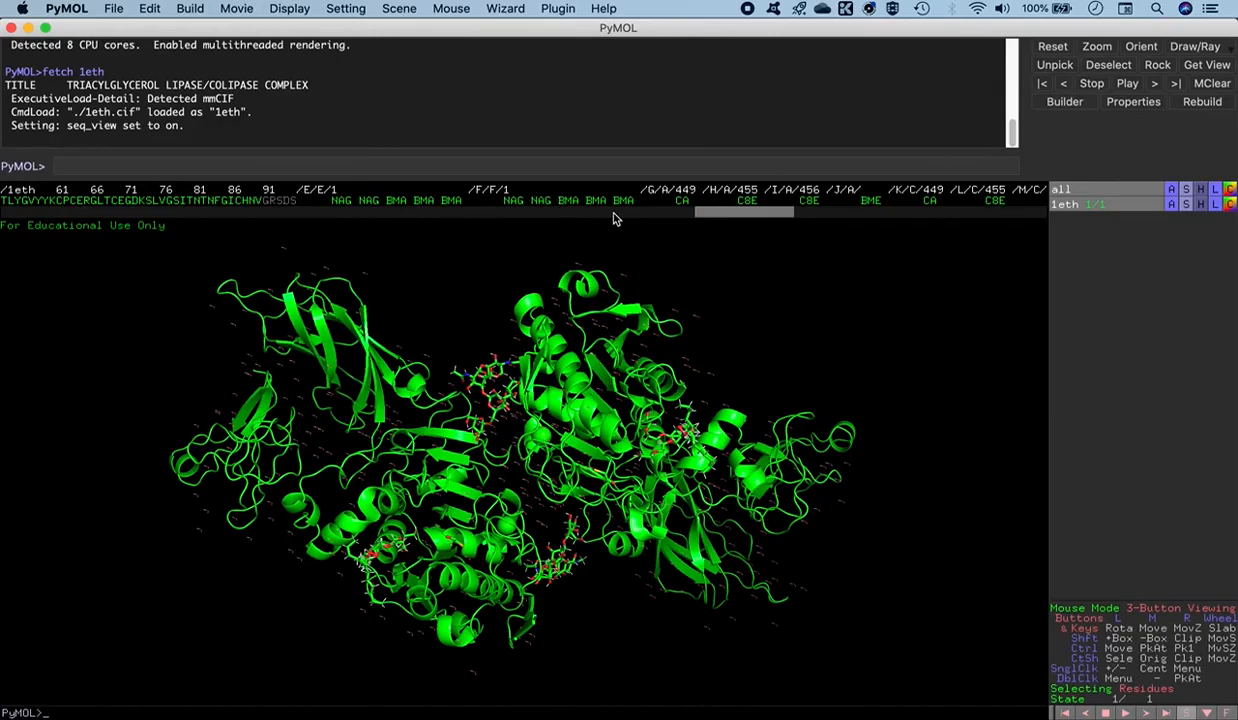
drag(688, 212, 699, 212)
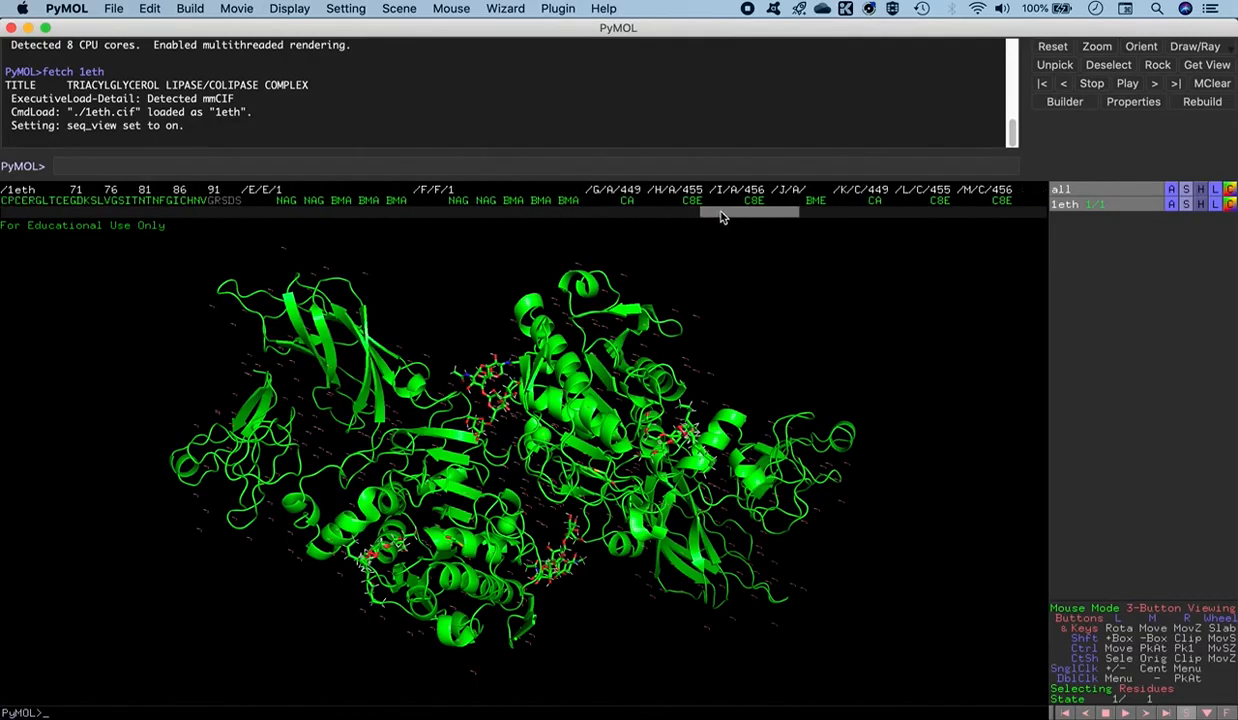
- Highlight the calcium ion CA 449 of segment G in the sequence and deselect it again
click(627, 201)
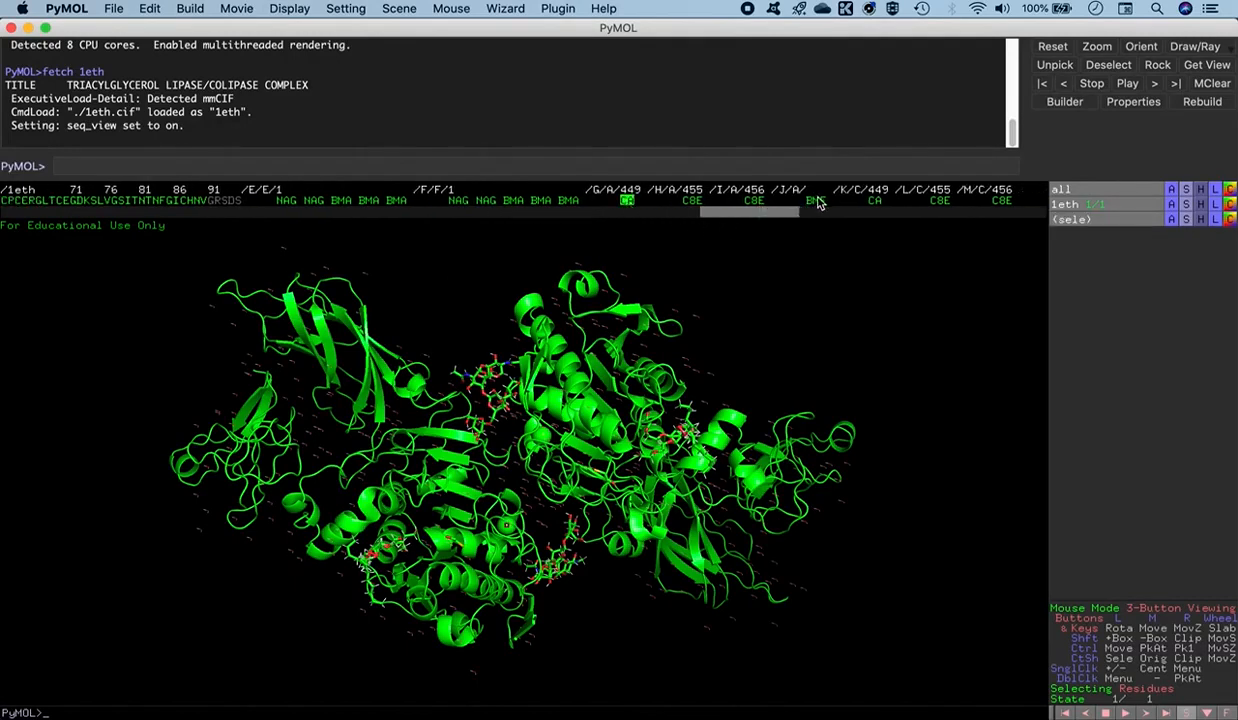
mouse_move(756, 212)
mouse_down()
mouse_move(809, 217)
mouse_move(772, 217)
mouse_up()
click(690, 202)
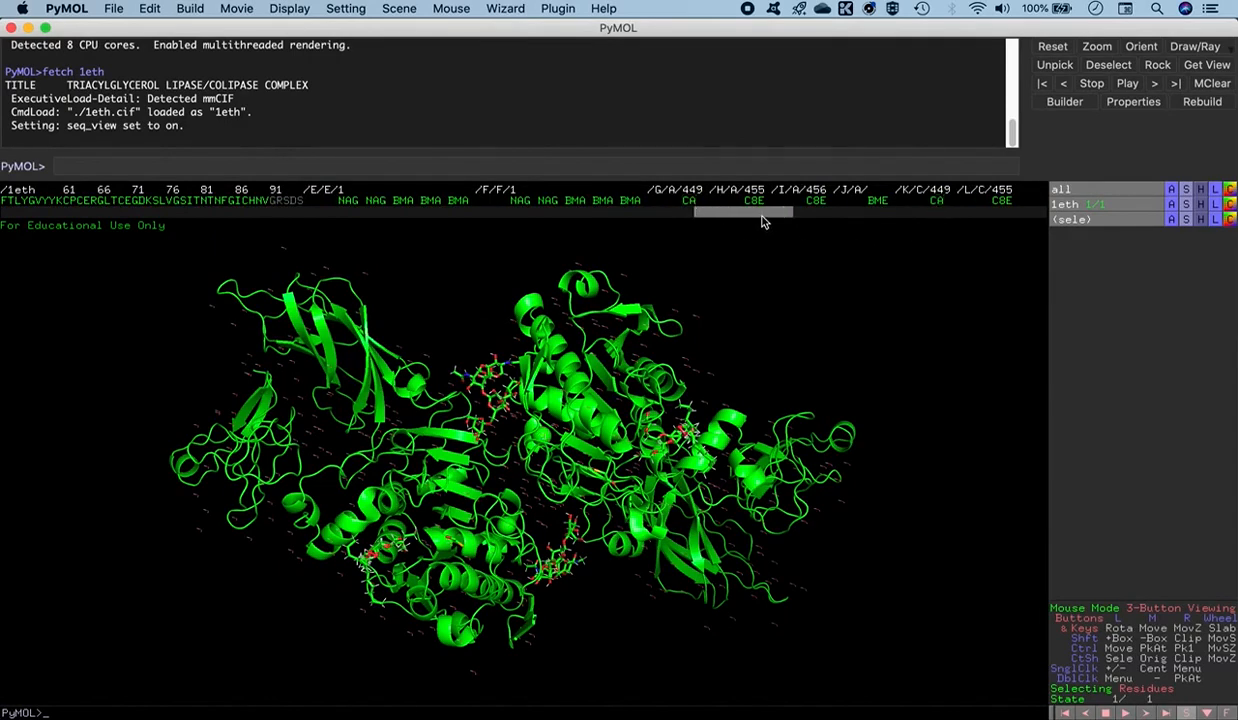
- Define a selection named sel for chain C:F with the select command and remove those atoms from the model
drag(737, 209, 368, 219)
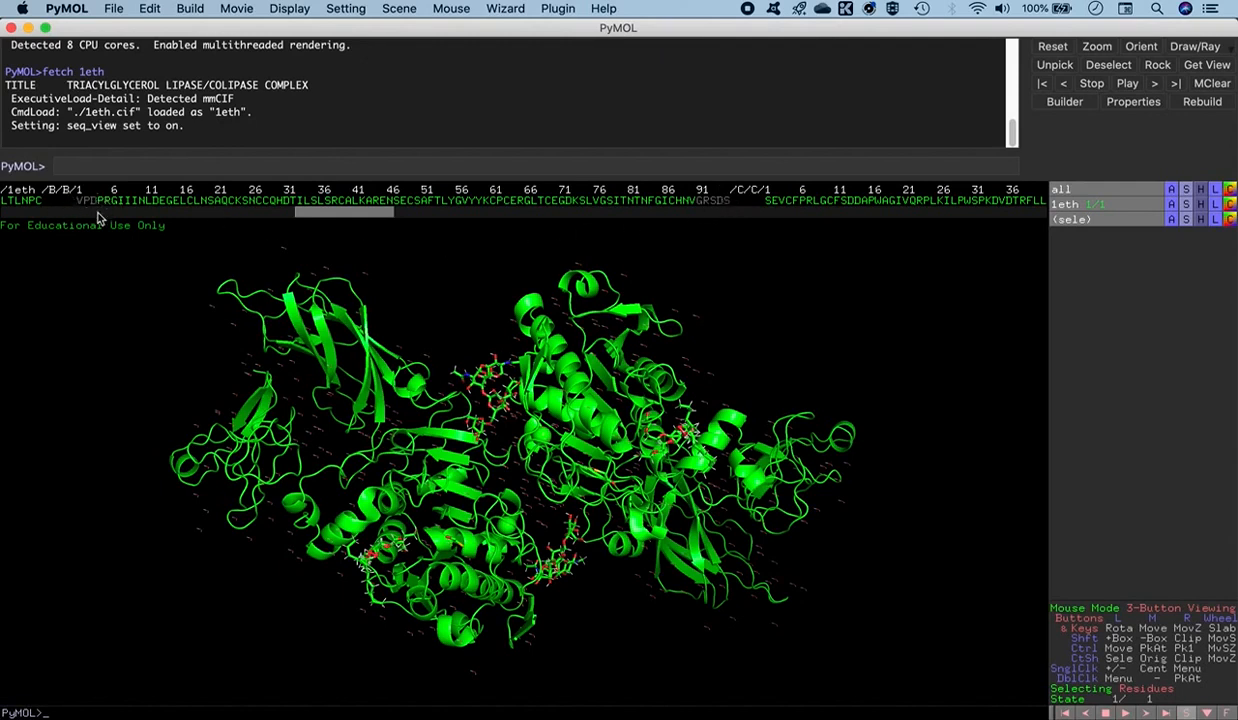
drag(365, 220, 72, 210)
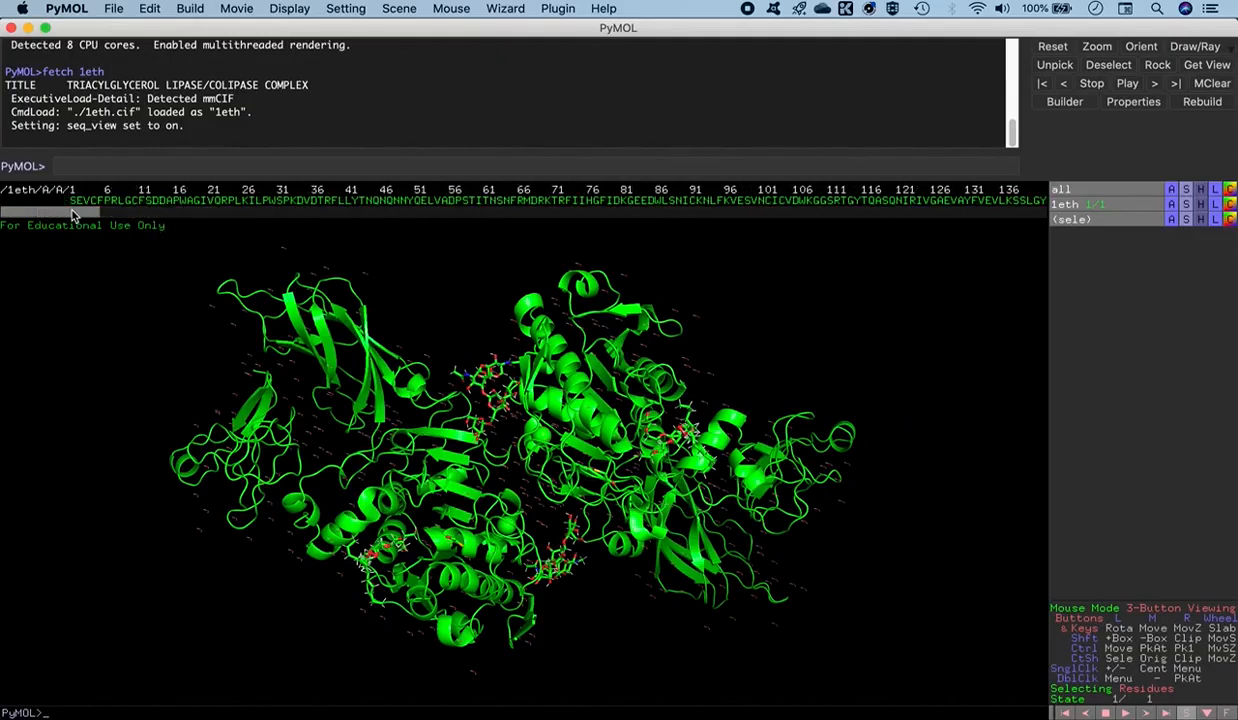
click(104, 165)
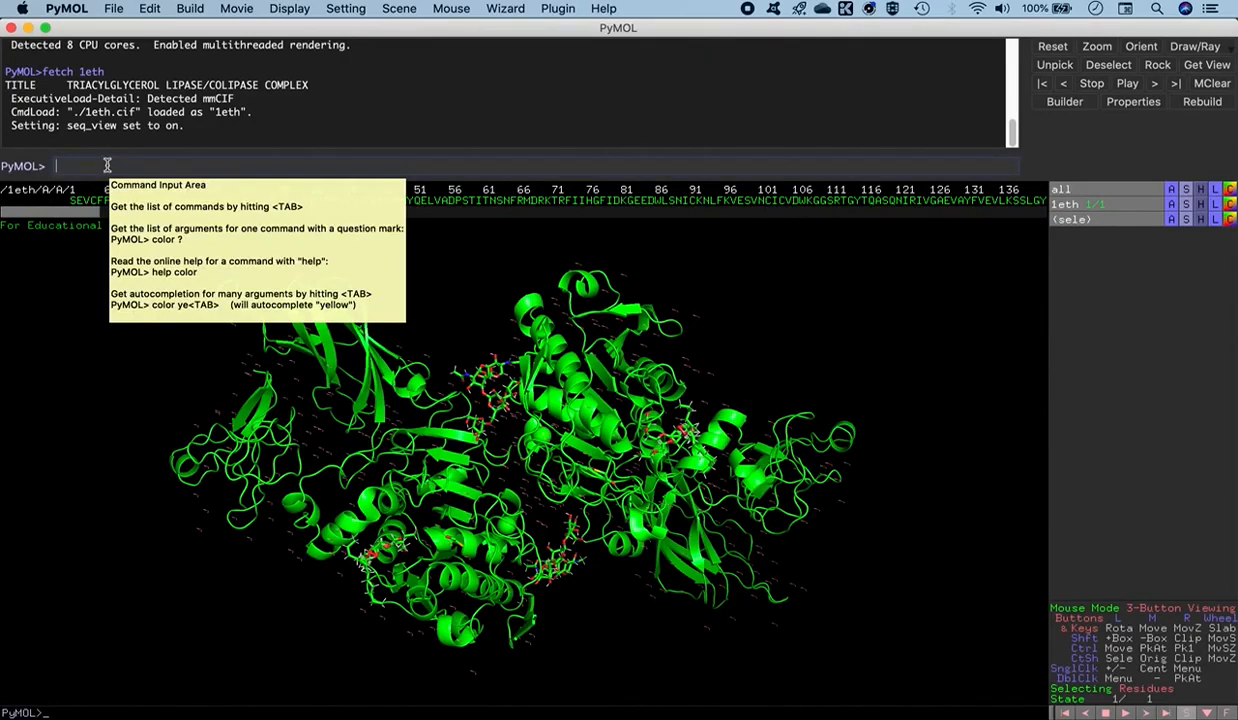
text(select sel, chain C:F)
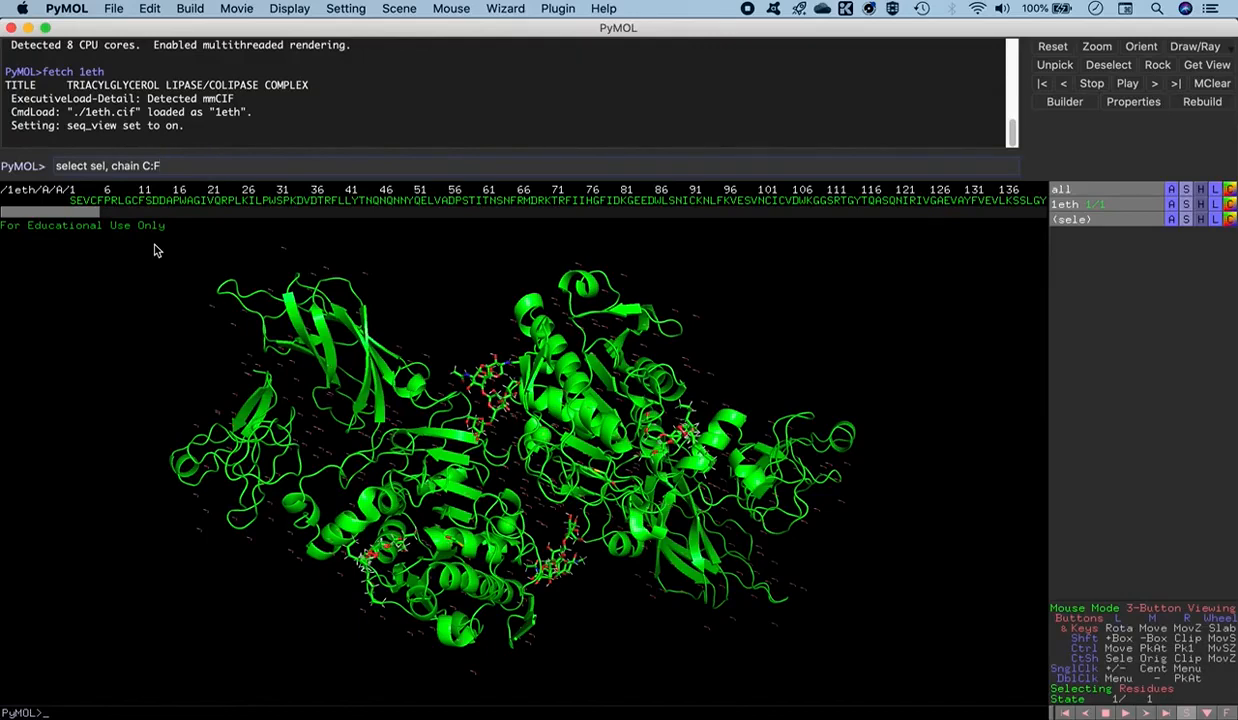
key(Return)
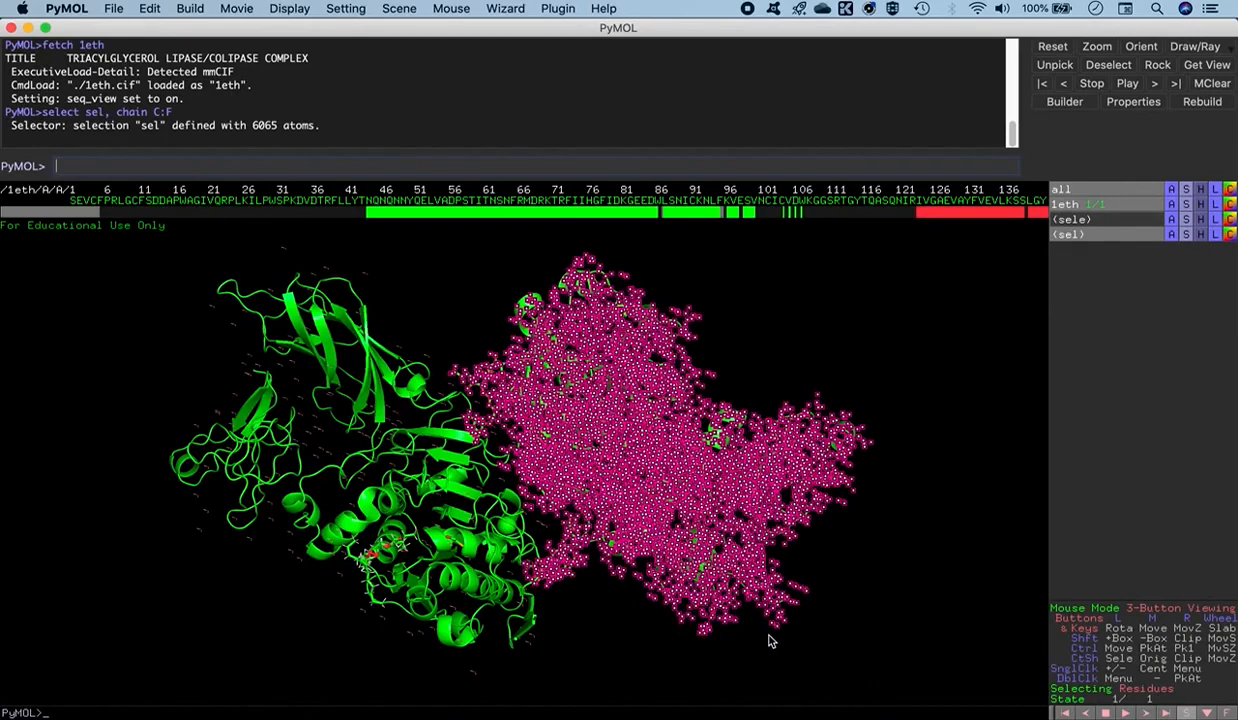
drag(400, 468, 497, 390)
mouse_move(795, 706)
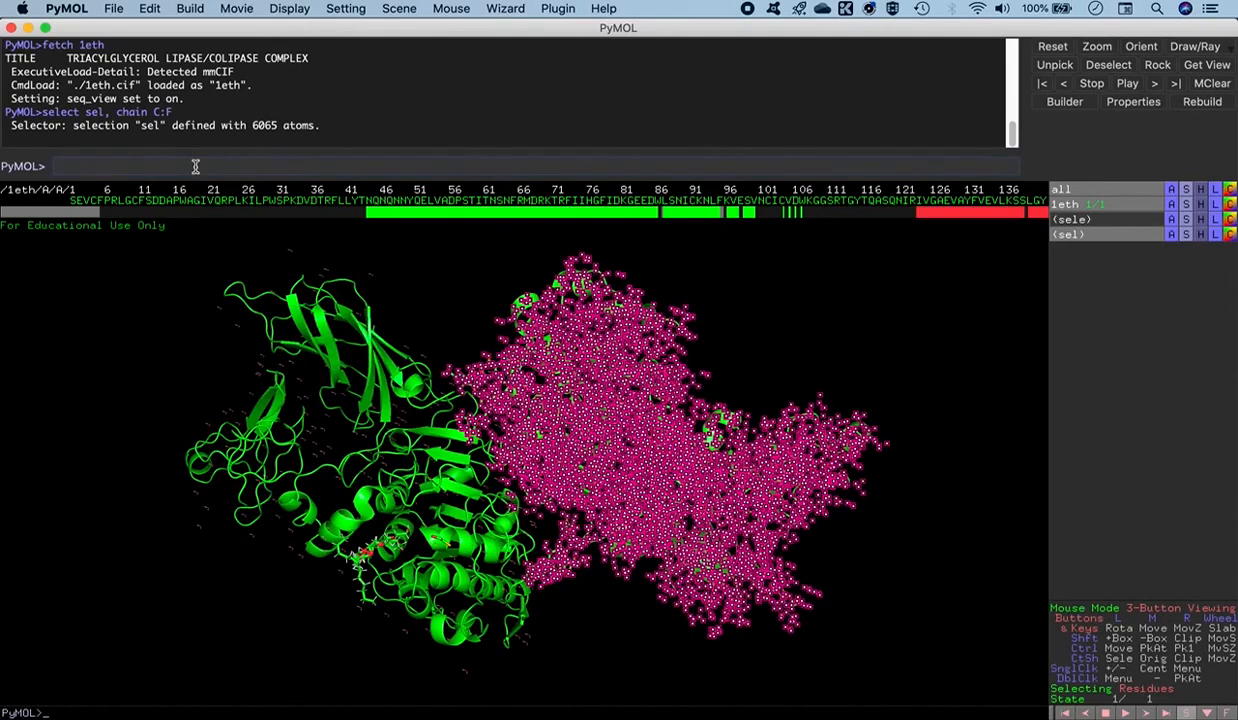
text(move sel)
key(Return)
- Redefine the selection sel as chain A and remove it from the model
drag(478, 378, 479, 571)
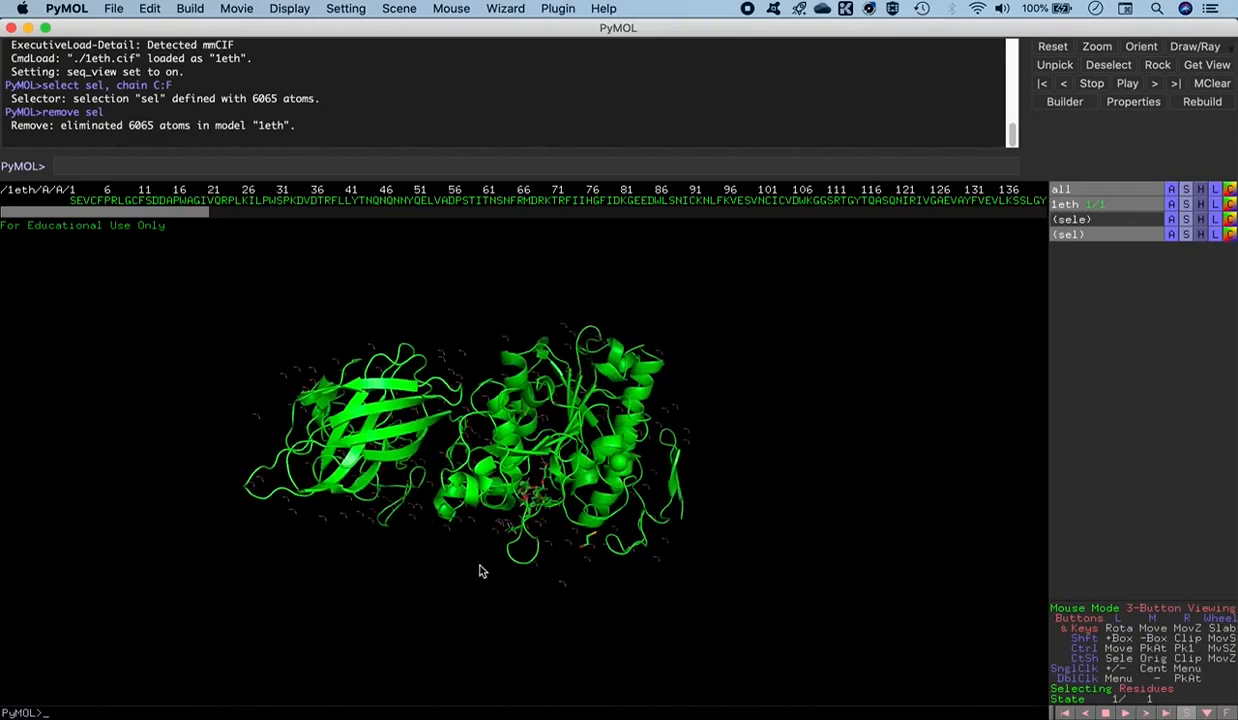
right_drag(482, 571, 505, 612)
drag(407, 563, 414, 531)
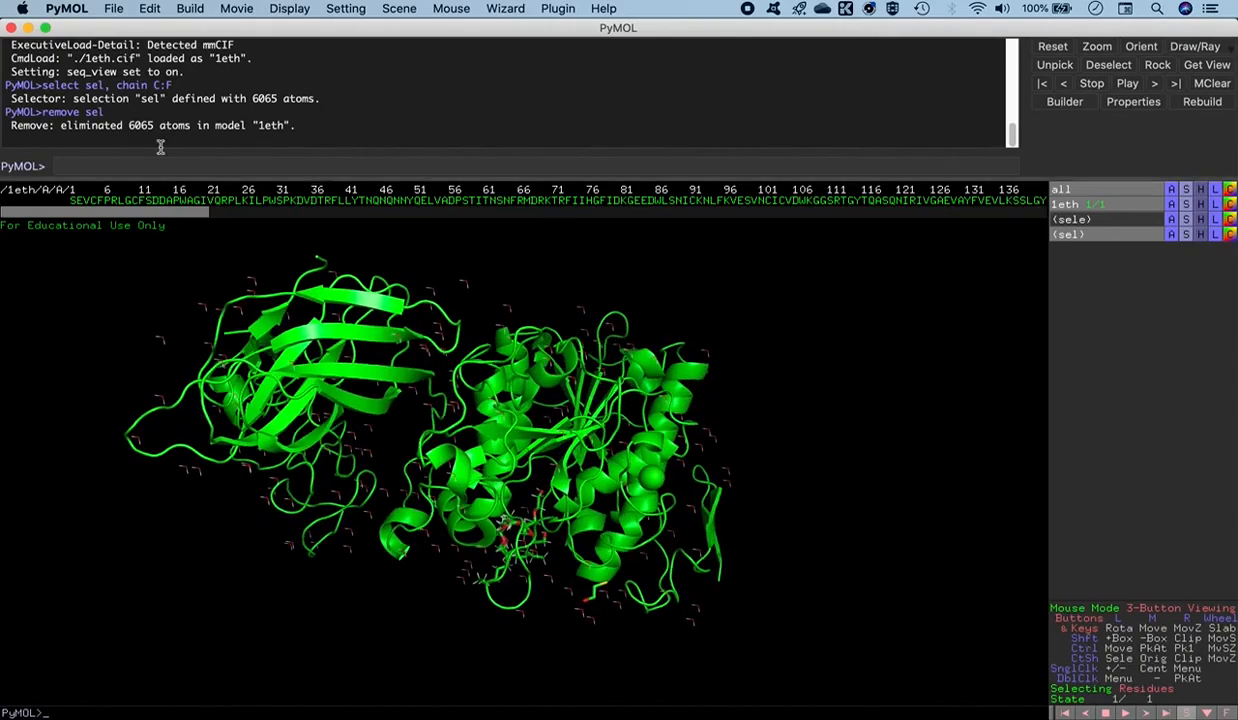
click(95, 165)
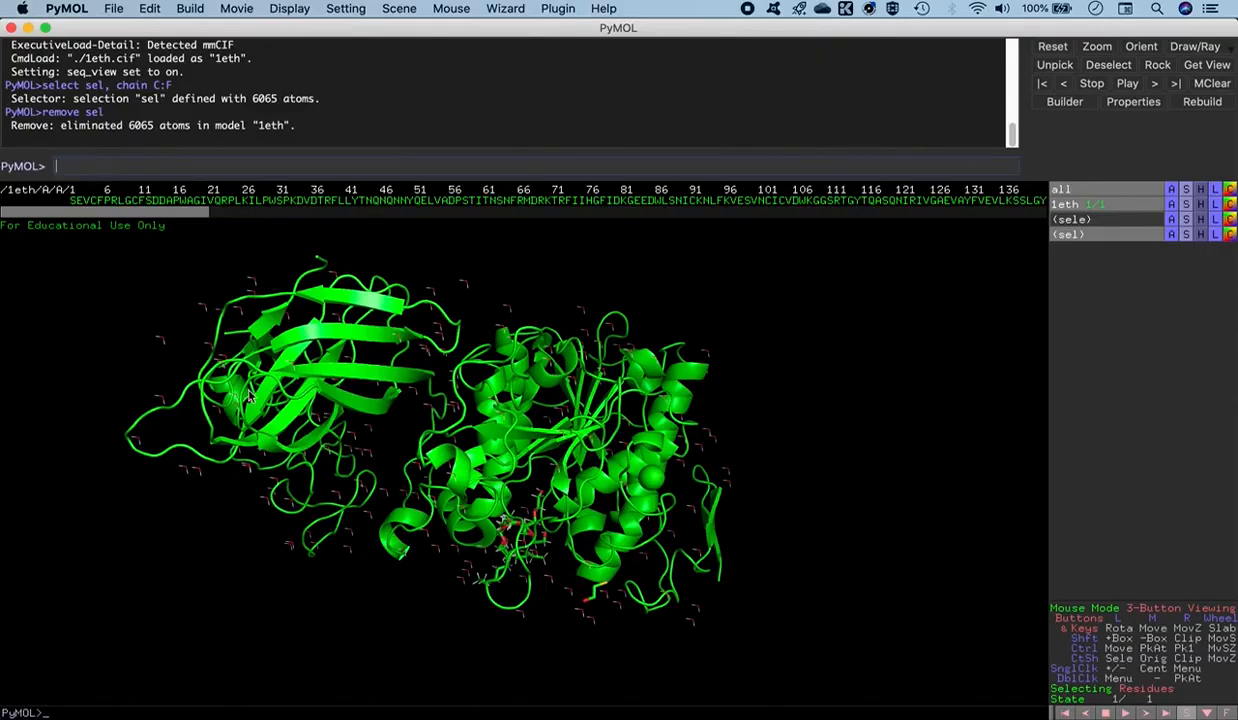
drag(419, 430, 351, 177)
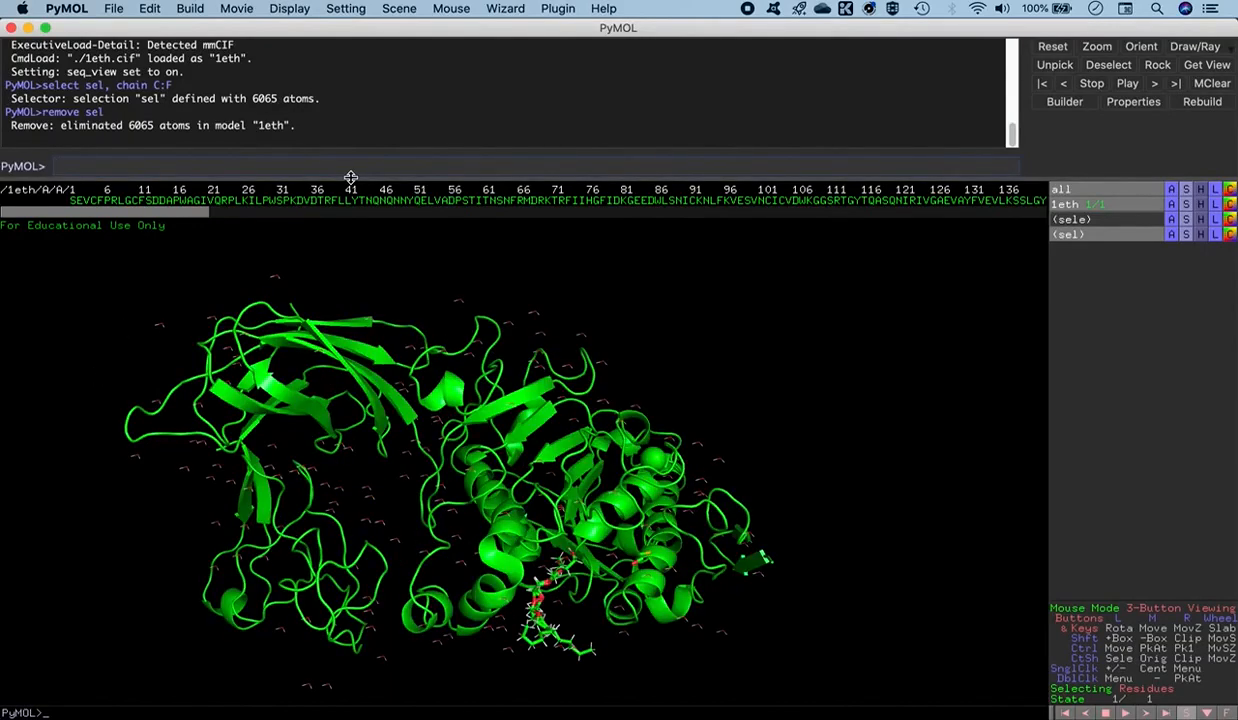
text(select sel, chain AS)
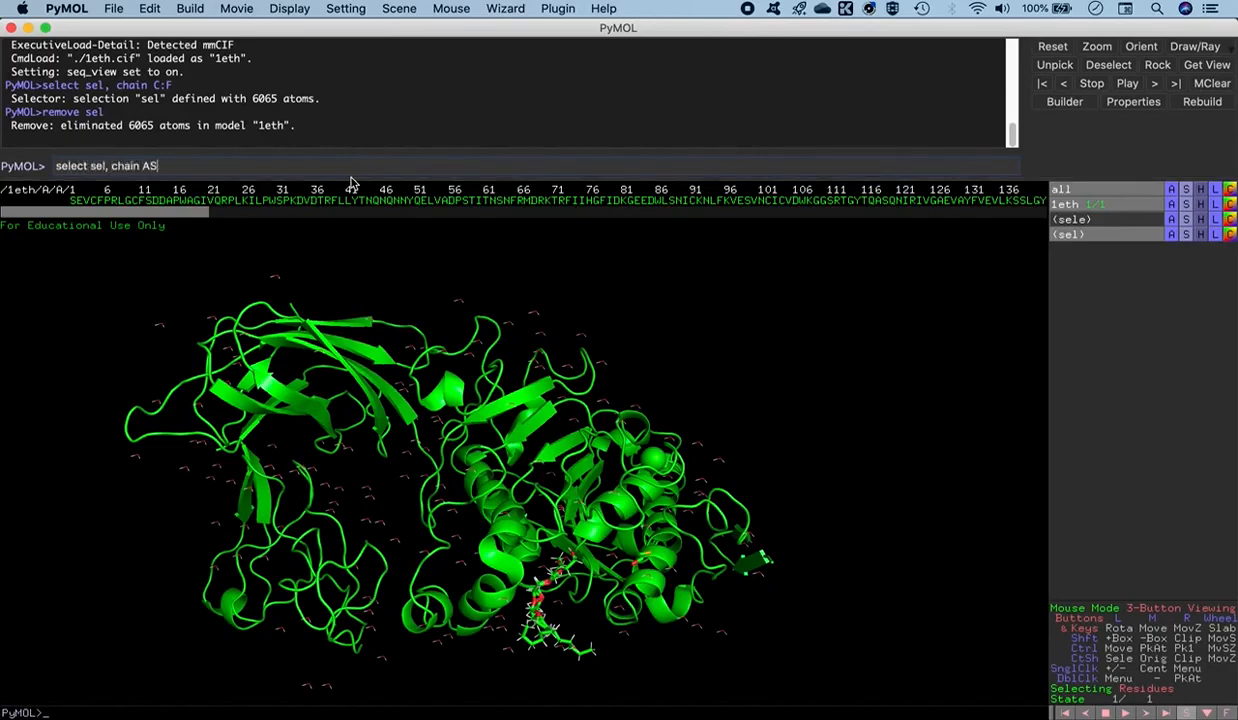
key(Return)
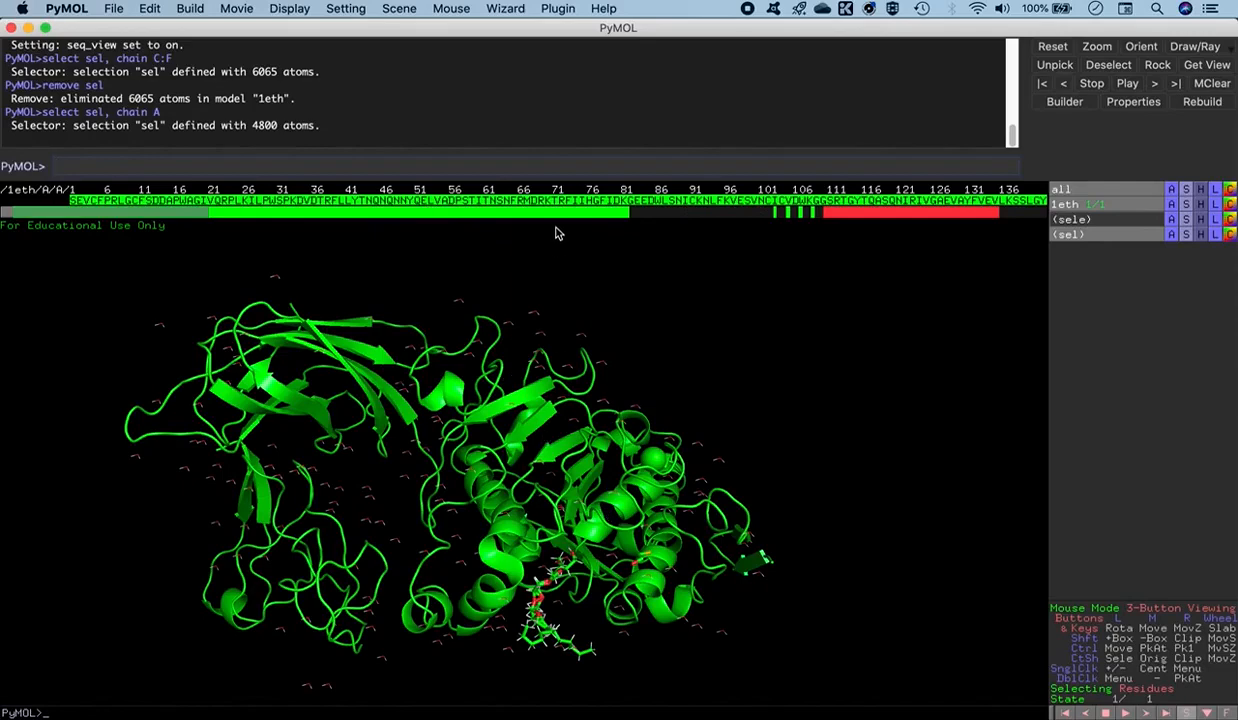
mouse_move(155, 211)
mouse_down()
mouse_move(202, 216)
mouse_move(153, 215)
mouse_up()
click(258, 162)
text(remove sel)
key(Return)
- Select the water molecules as sel by residue name HOH and remove them from the model
drag(365, 470, 401, 601)
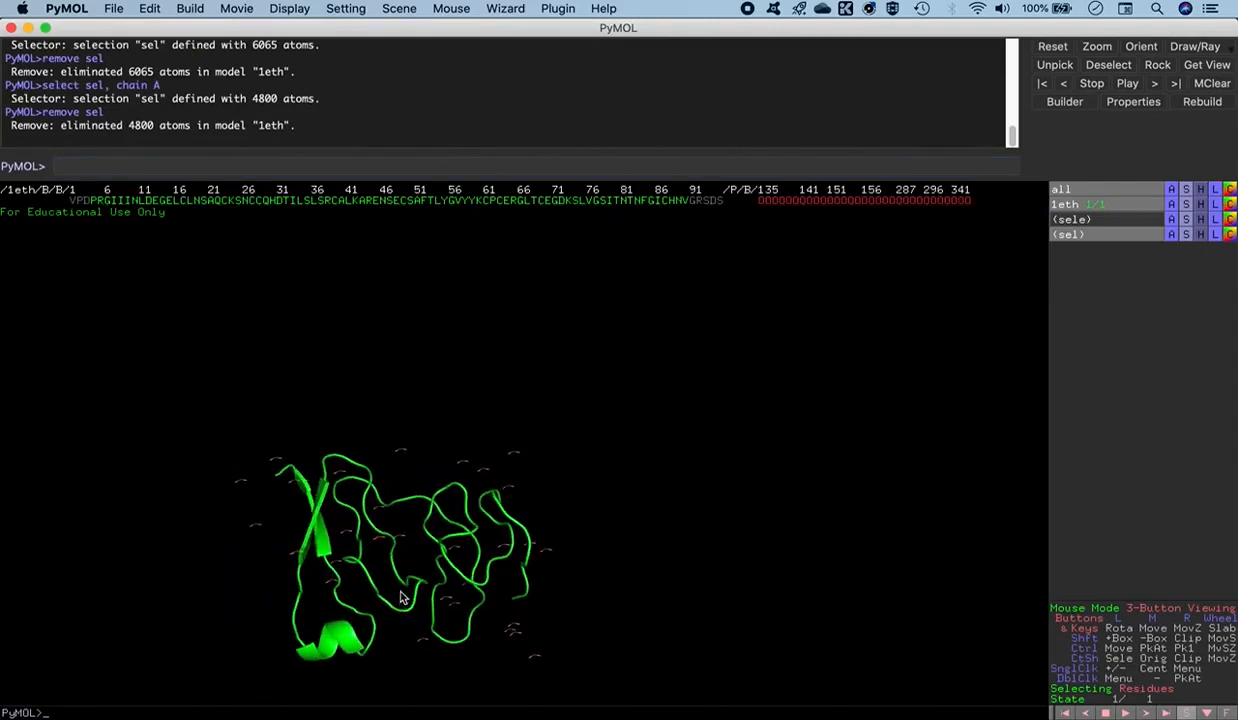
drag(393, 545, 458, 340)
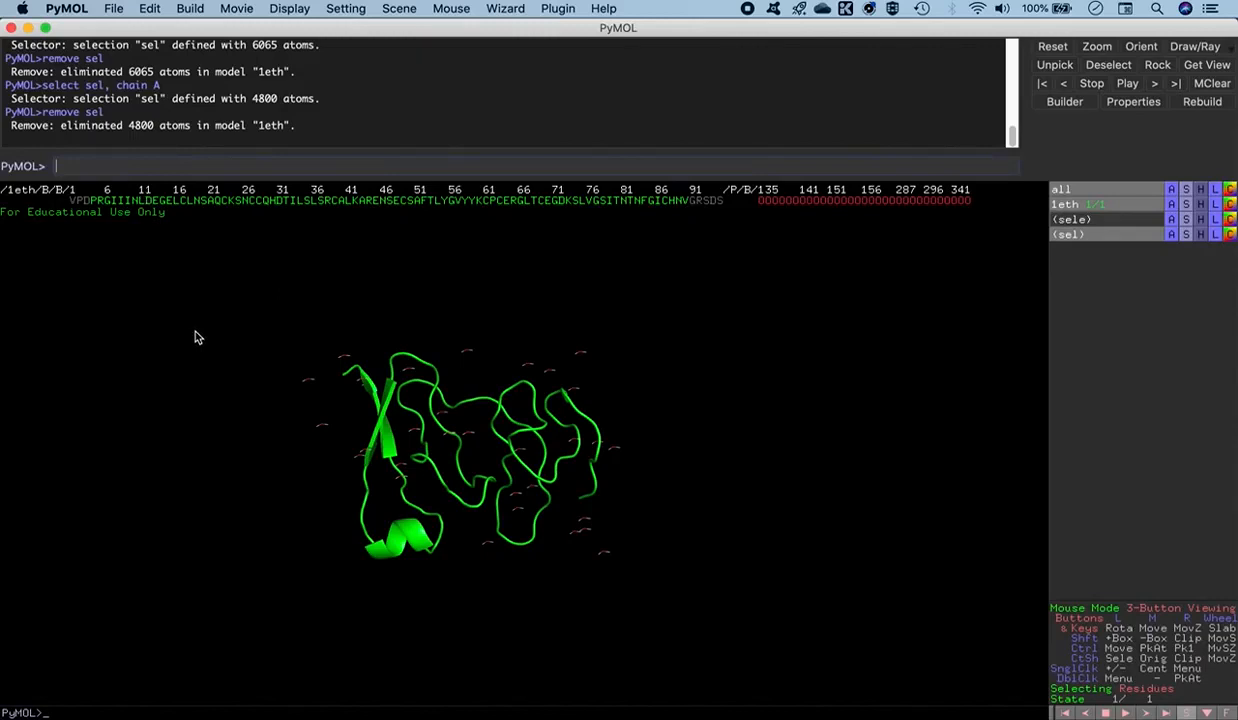
text(select sel, resn HOH)
key(Return)
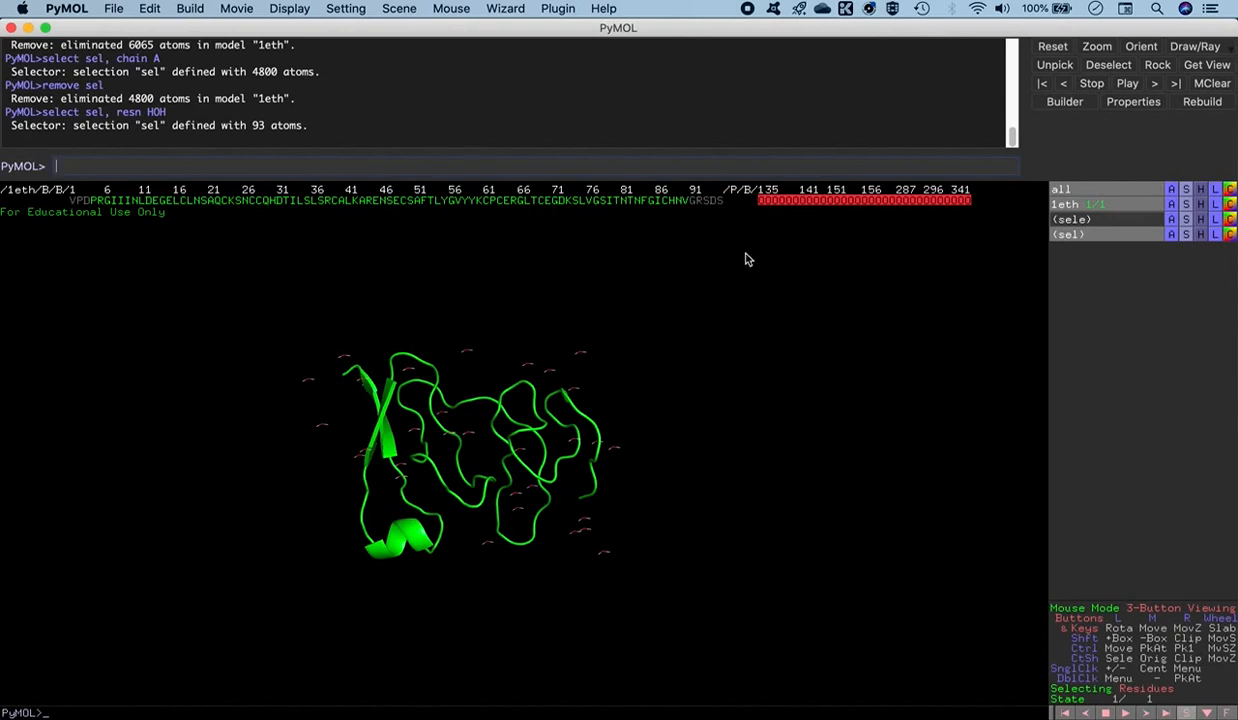
text(remove se)
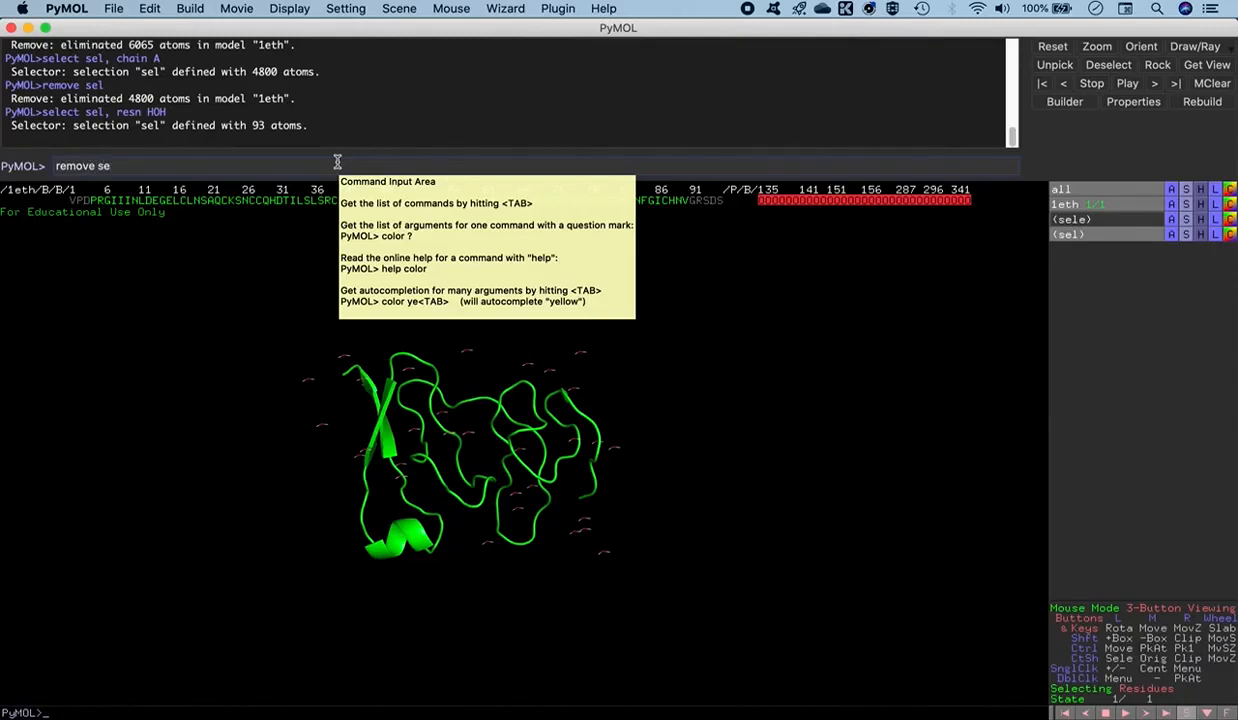
text(l)
key(Return)
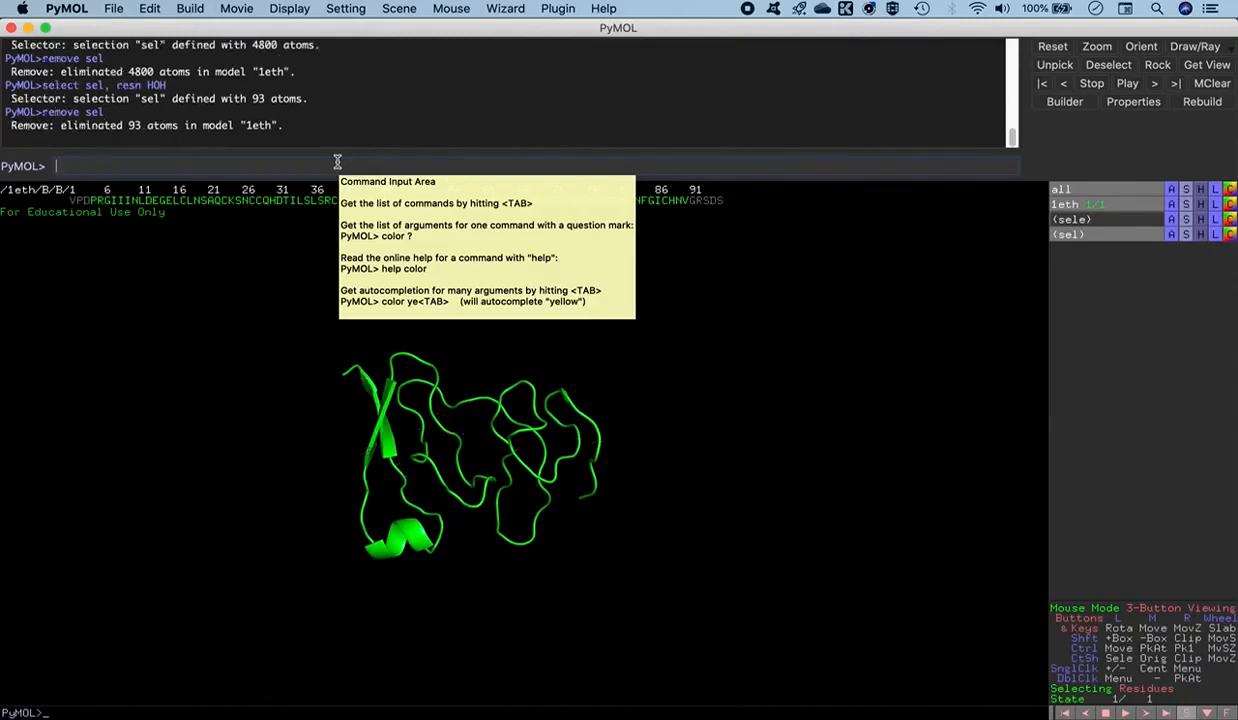
- Select the first and last resolved residues of chain B, the starting proline and the final valine, in the sequence
drag(466, 517, 475, 548)
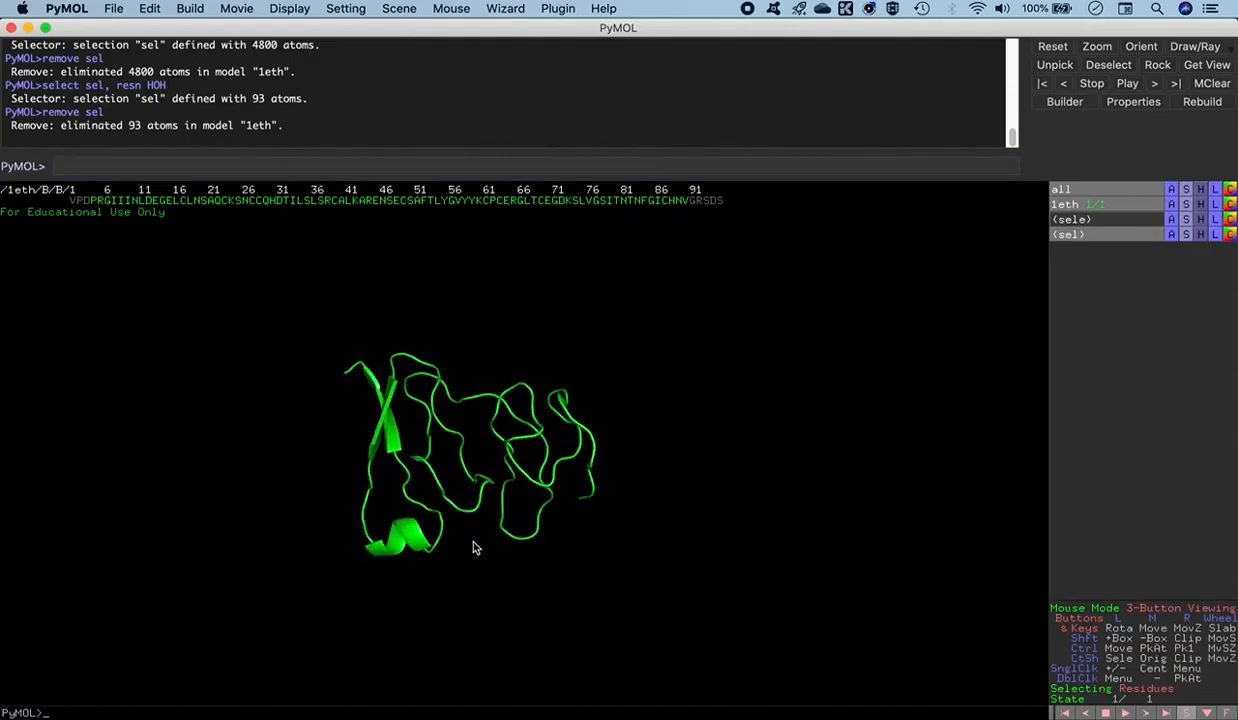
right_drag(481, 535, 488, 608)
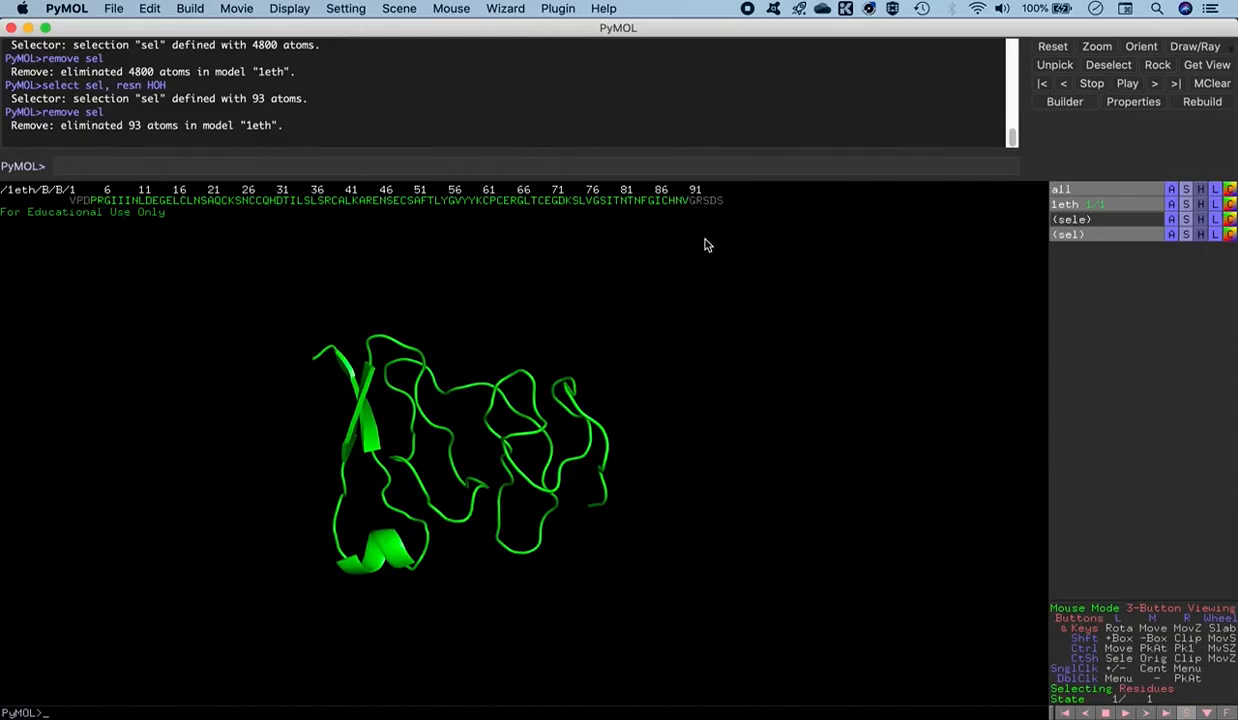
drag(680, 297, 666, 282)
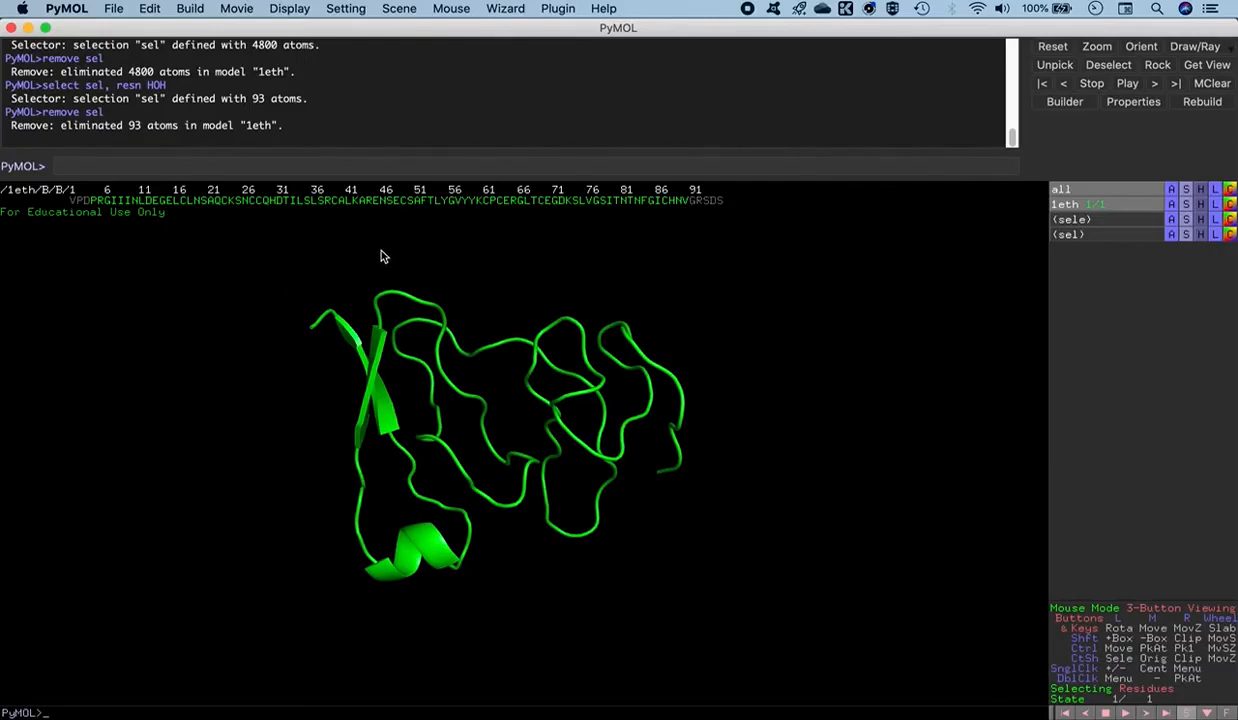
click(94, 201)
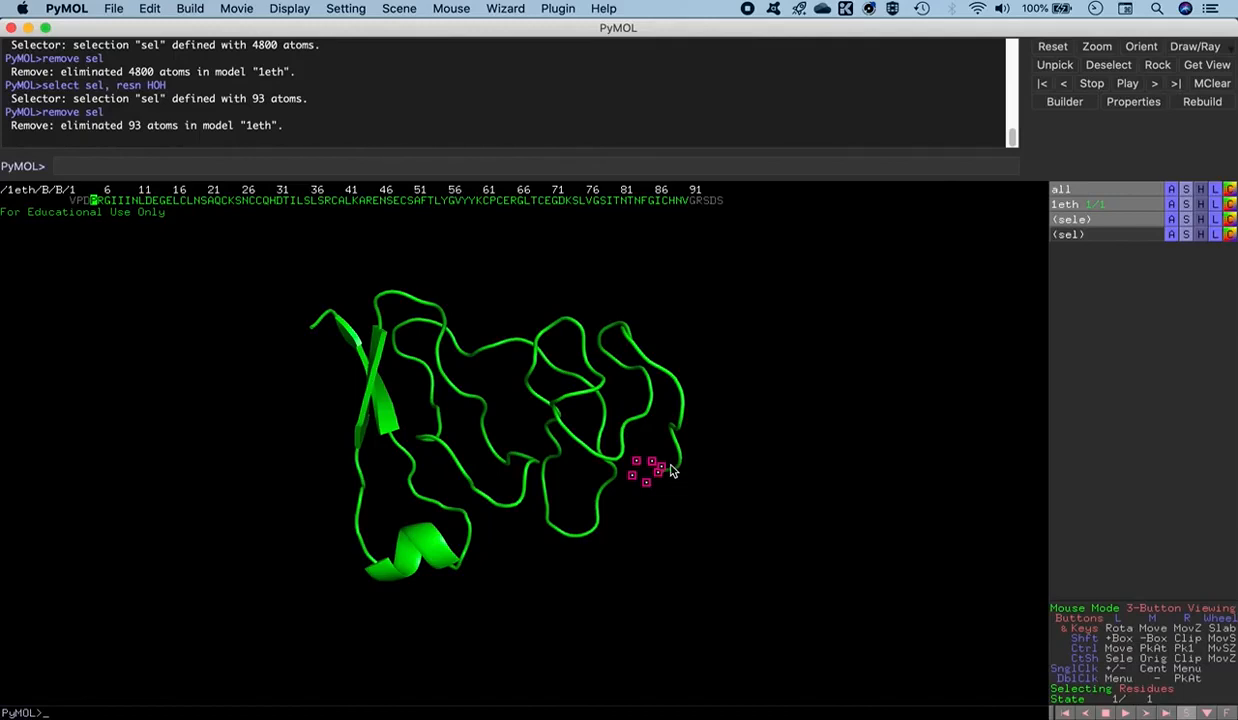
click(685, 201)
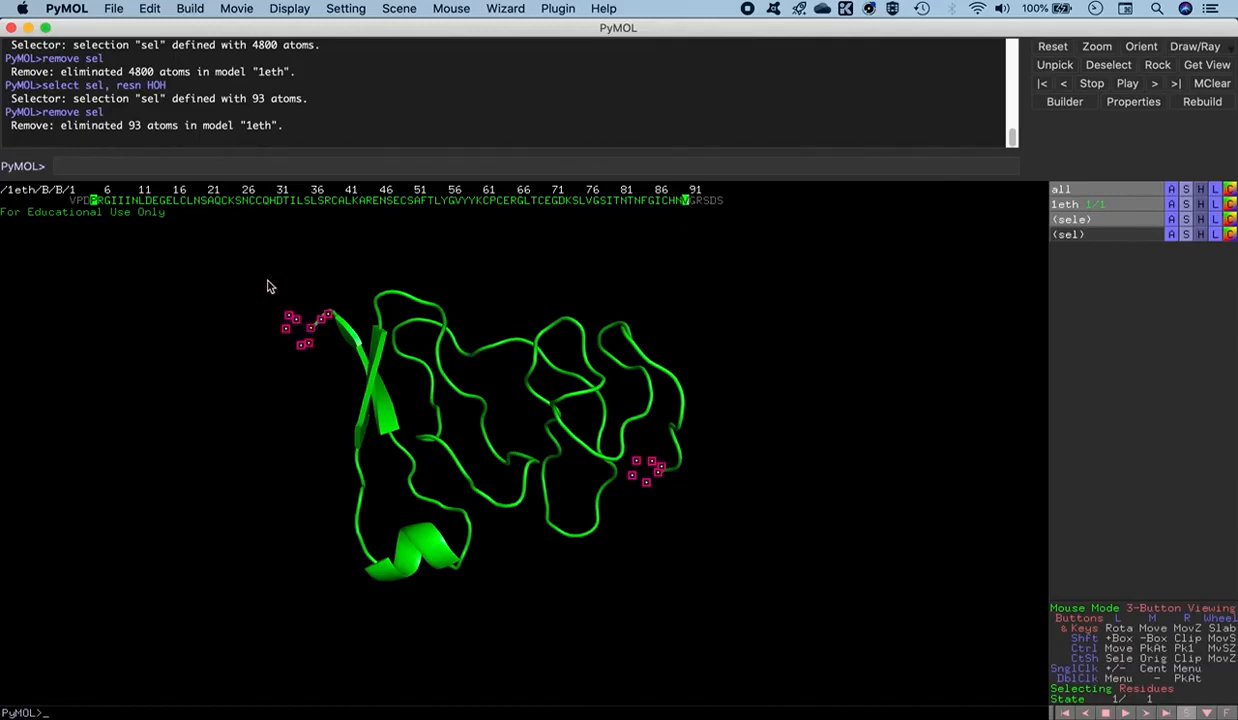
- Show the two selected terminal residues of chain B in licorice representation
drag(793, 402, 480, 410)
drag(757, 413, 754, 477)
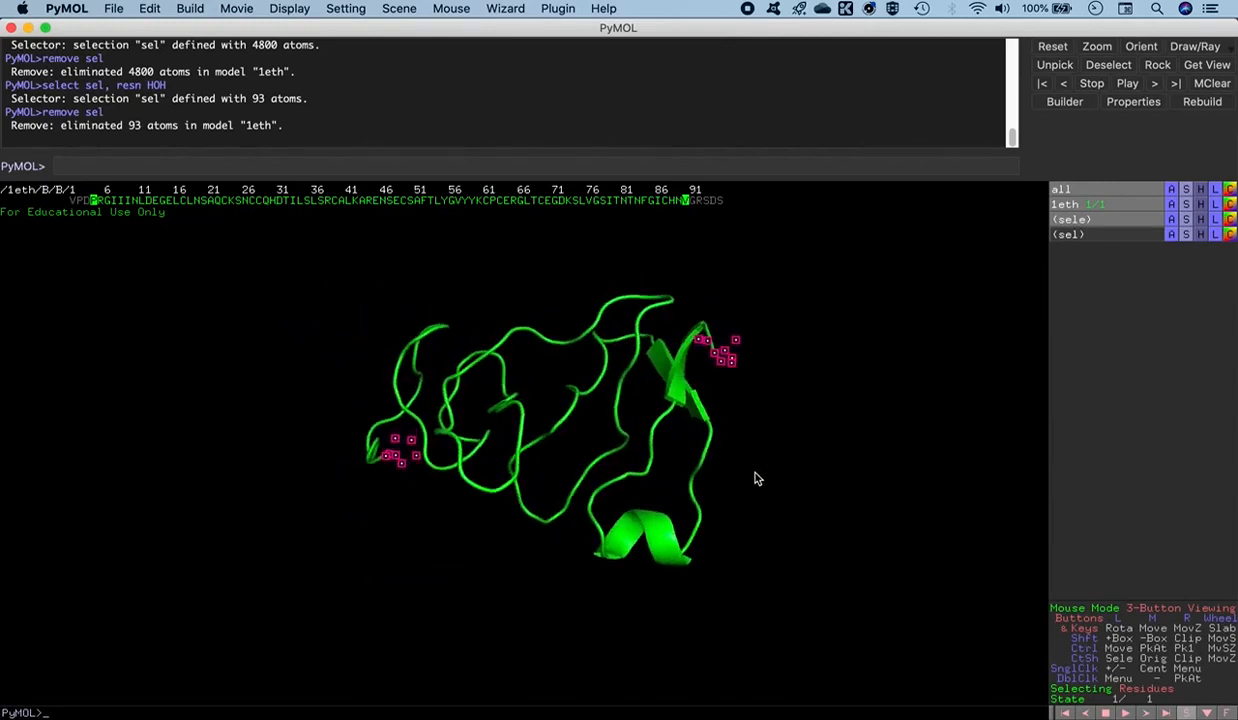
mouse_move(564, 428)
mouse_down()
mouse_move(540, 464)
mouse_move(562, 426)
mouse_up()
middle_drag(562, 428, 482, 416)
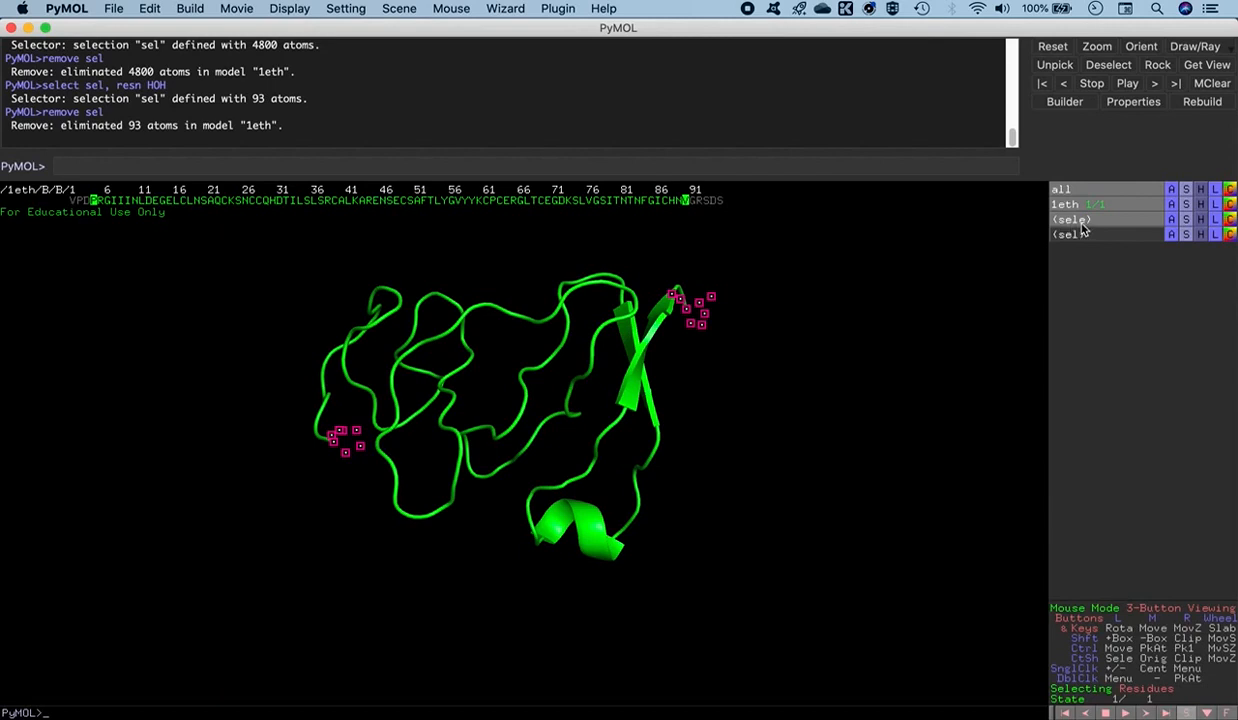
click(1186, 219)
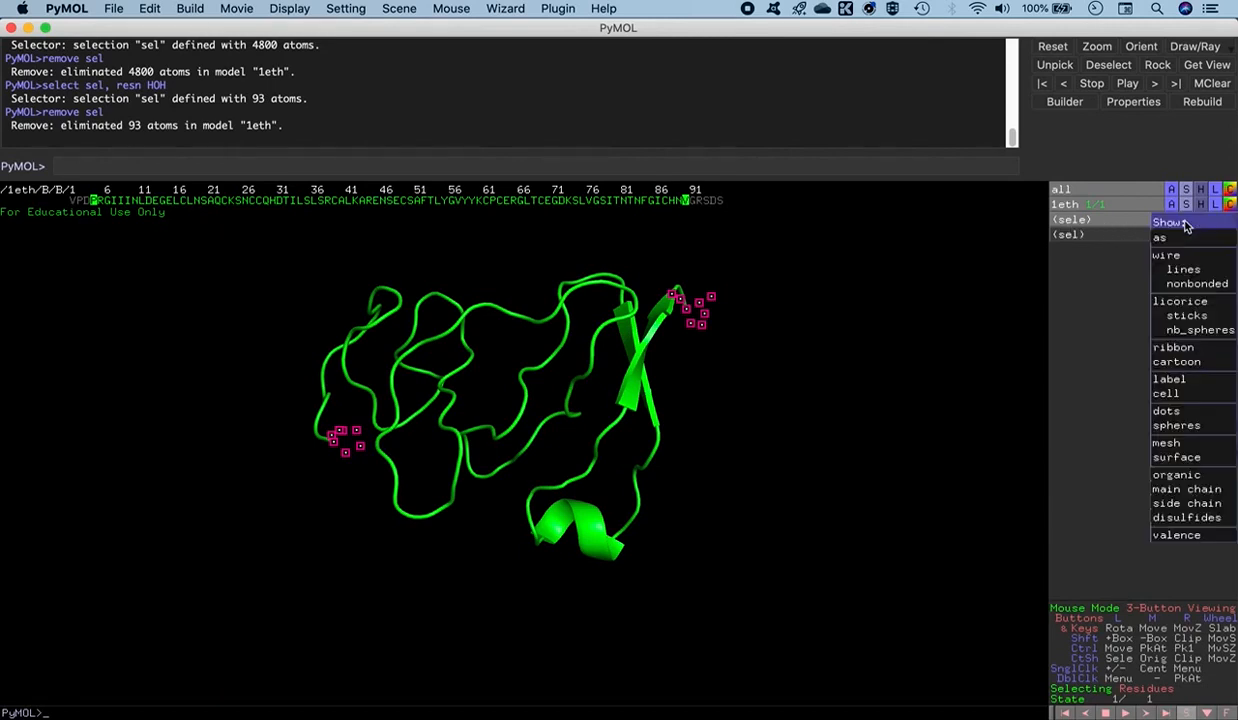
click(1181, 303)
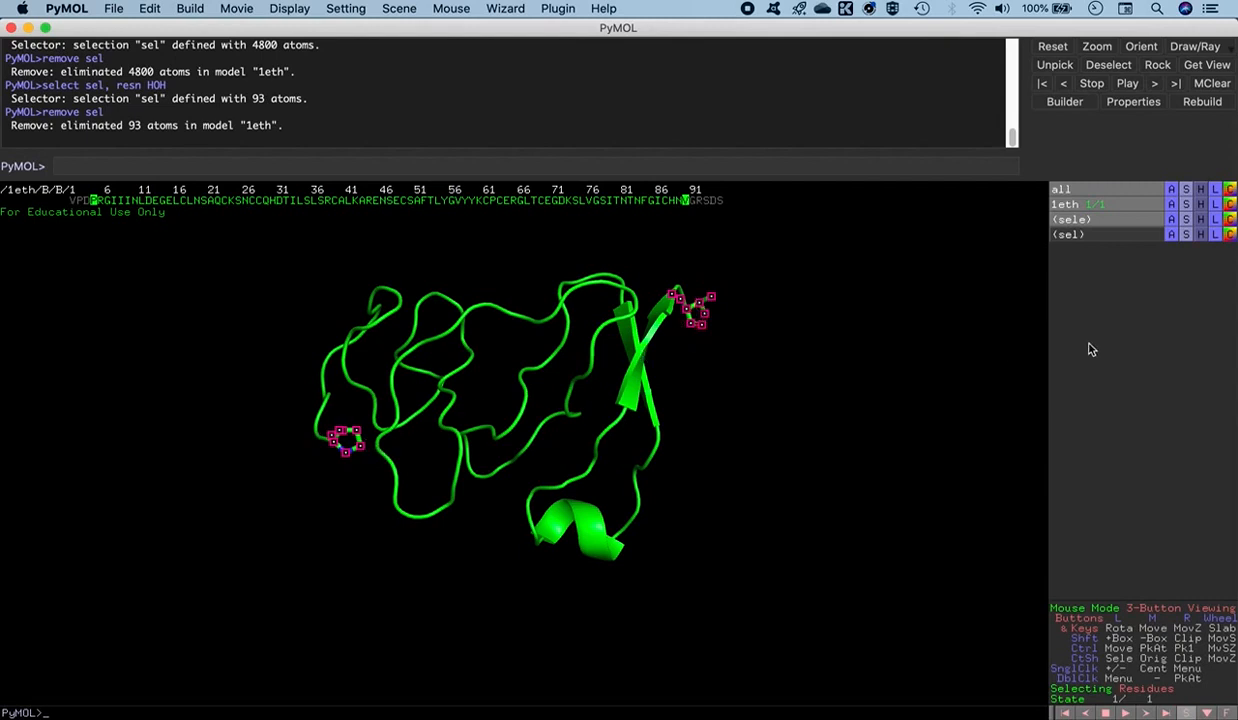
- Color the selected terminal residues by element with cyan carbons and clear the selection markers
click(1231, 219)
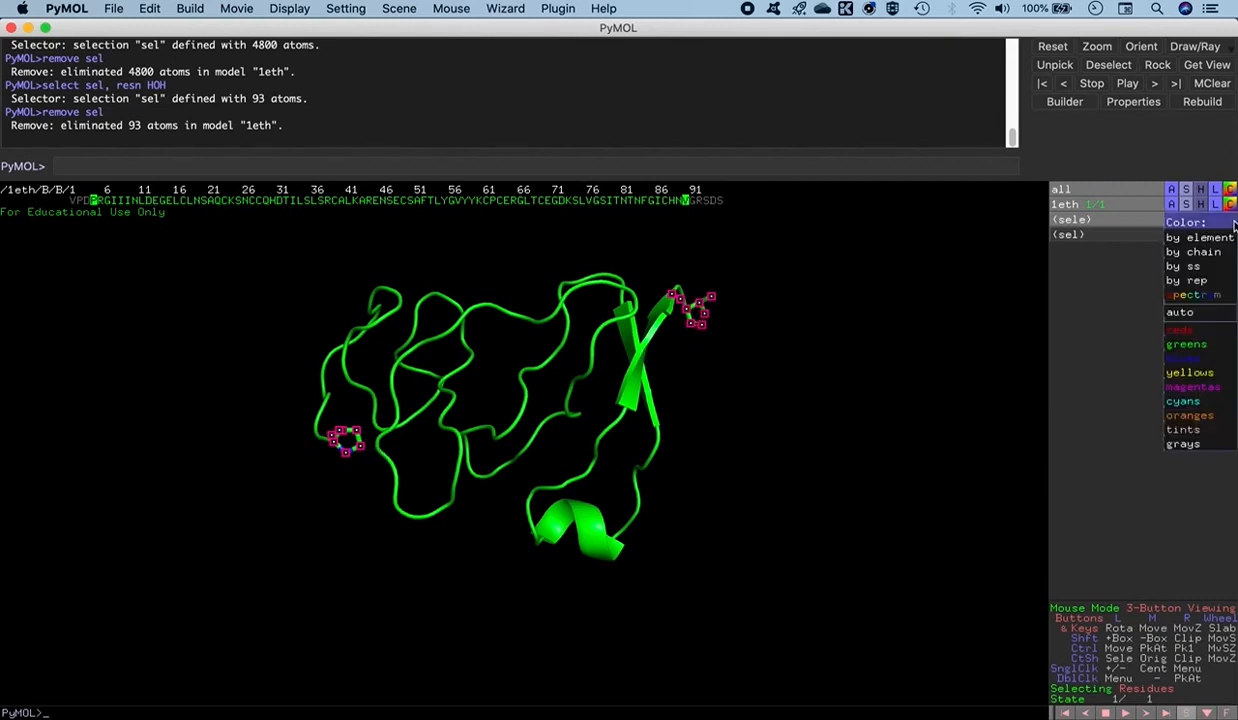
mouse_move(1218, 240)
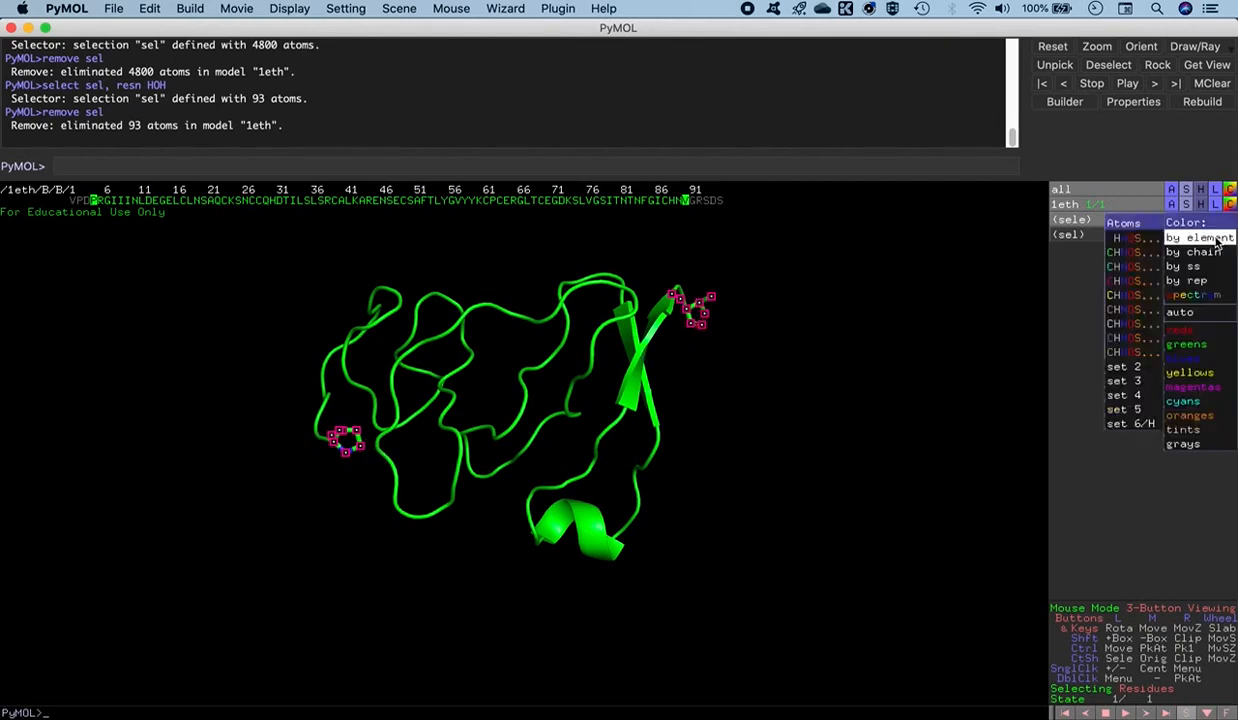
click(1119, 268)
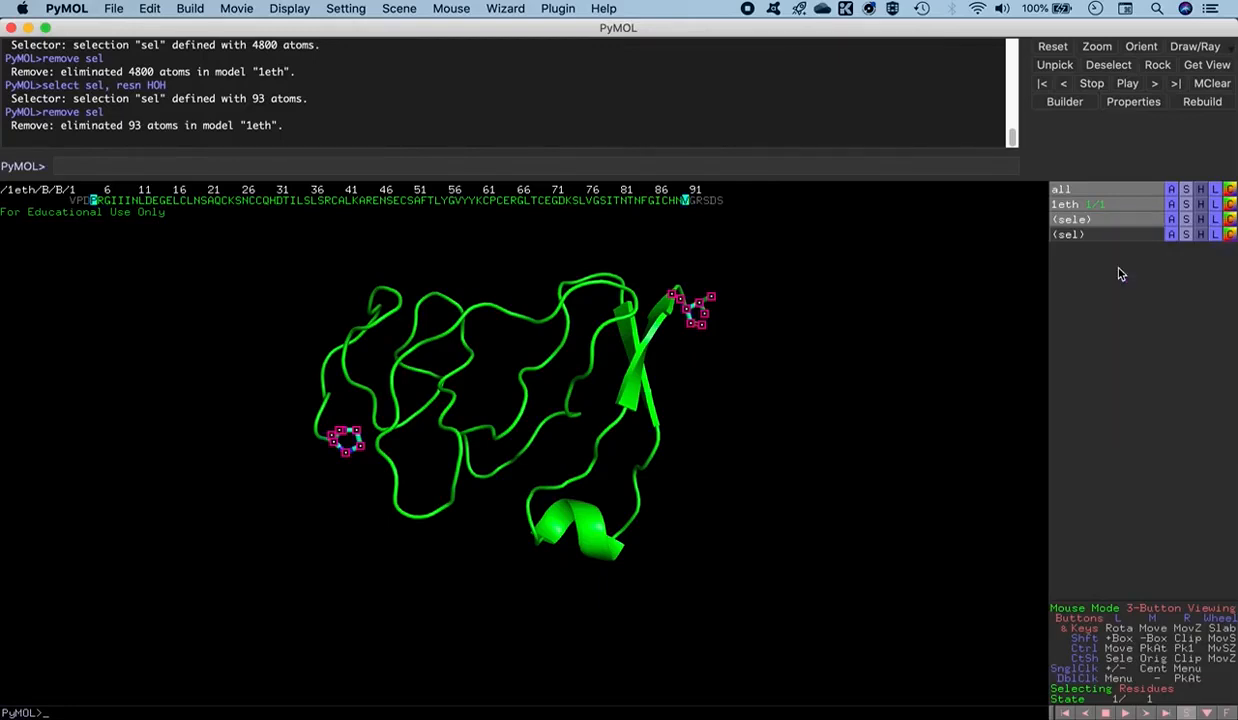
click(752, 421)
drag(658, 330, 693, 370)
mouse_move(553, 431)
mouse_down()
mouse_move(559, 421)
mouse_move(540, 432)
mouse_up()
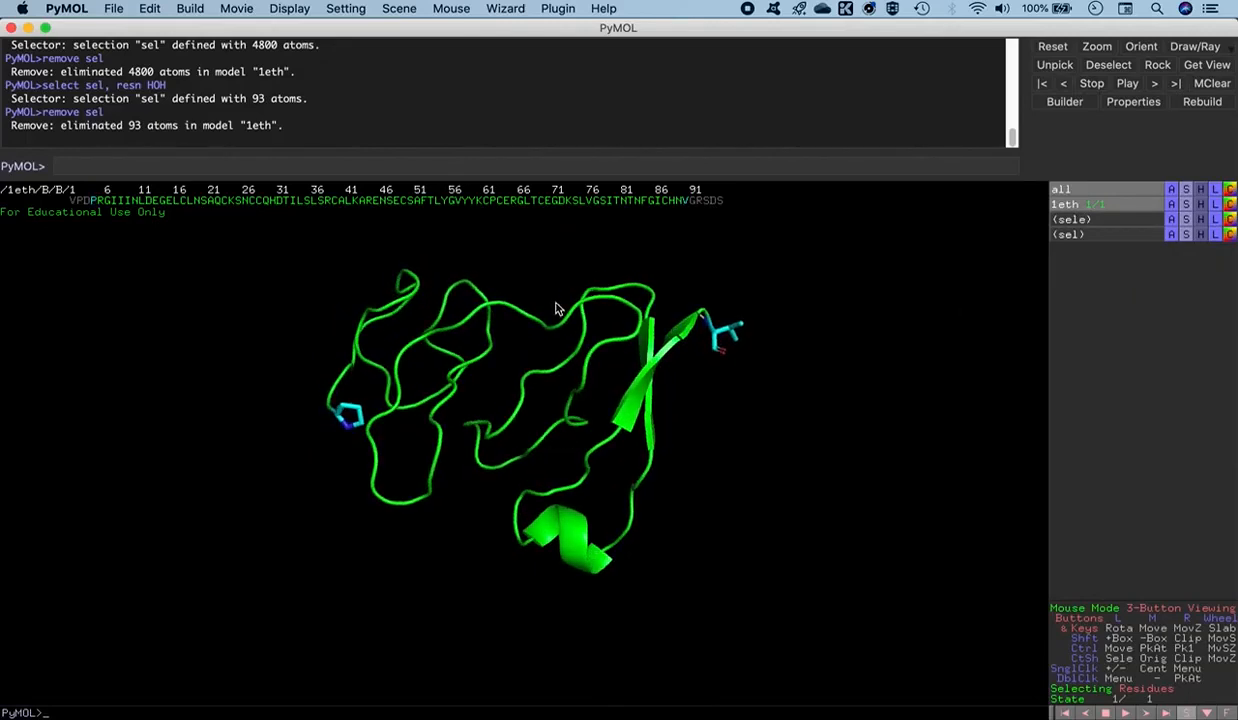
drag(548, 376, 546, 356)
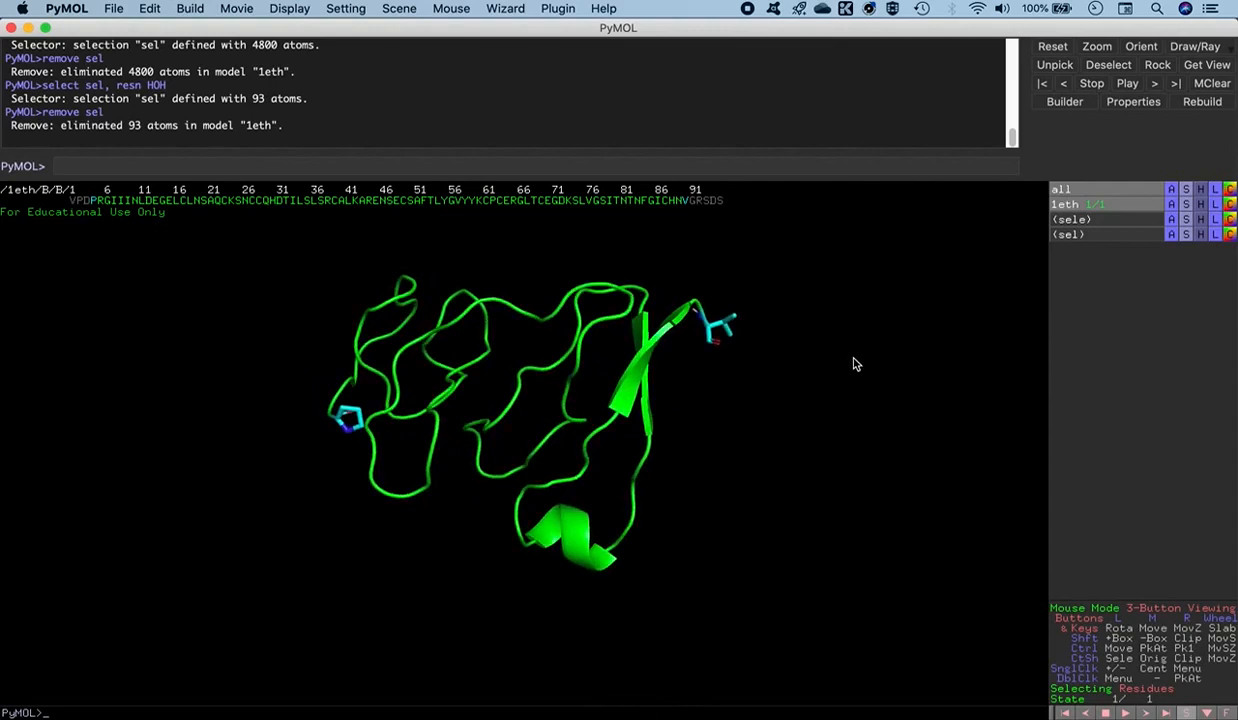
mouse_move(688, 420)
mouse_down()
mouse_move(680, 406)
mouse_move(688, 417)
mouse_move(700, 405)
mouse_up()
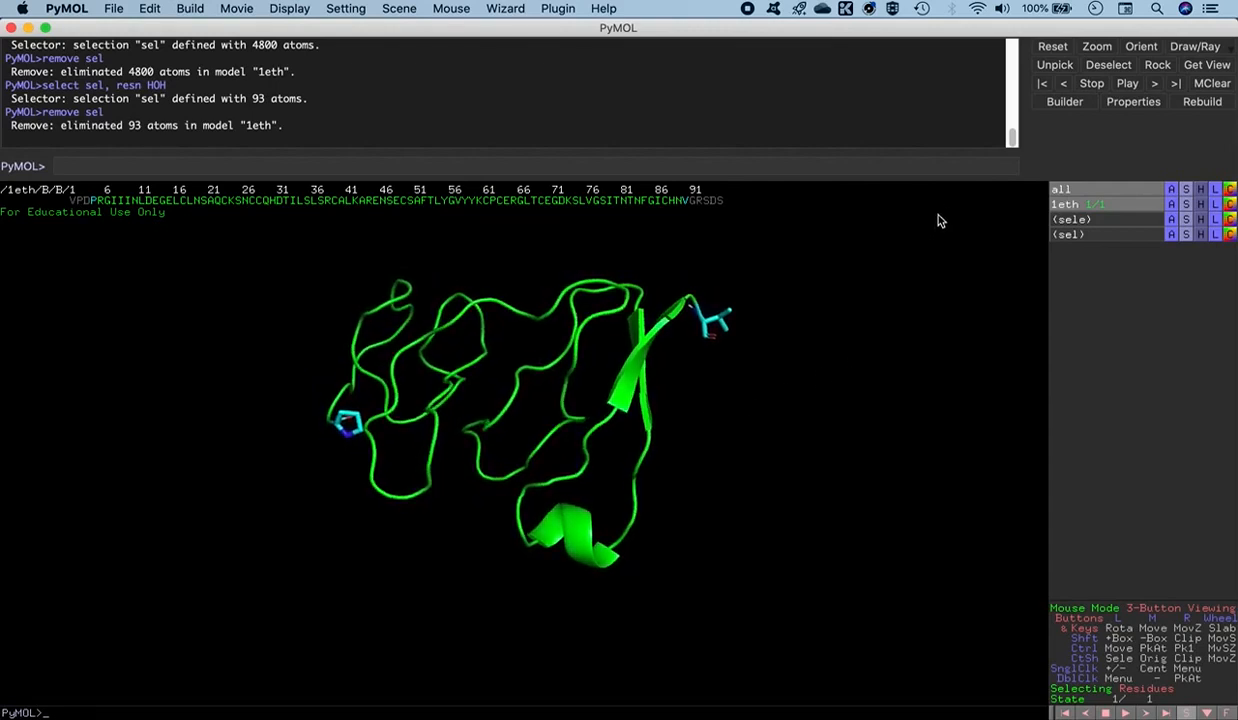
- Open the Builder with Undo enabled for 1eth, dock it in the main window and display the protein residue tools
click(1065, 104)
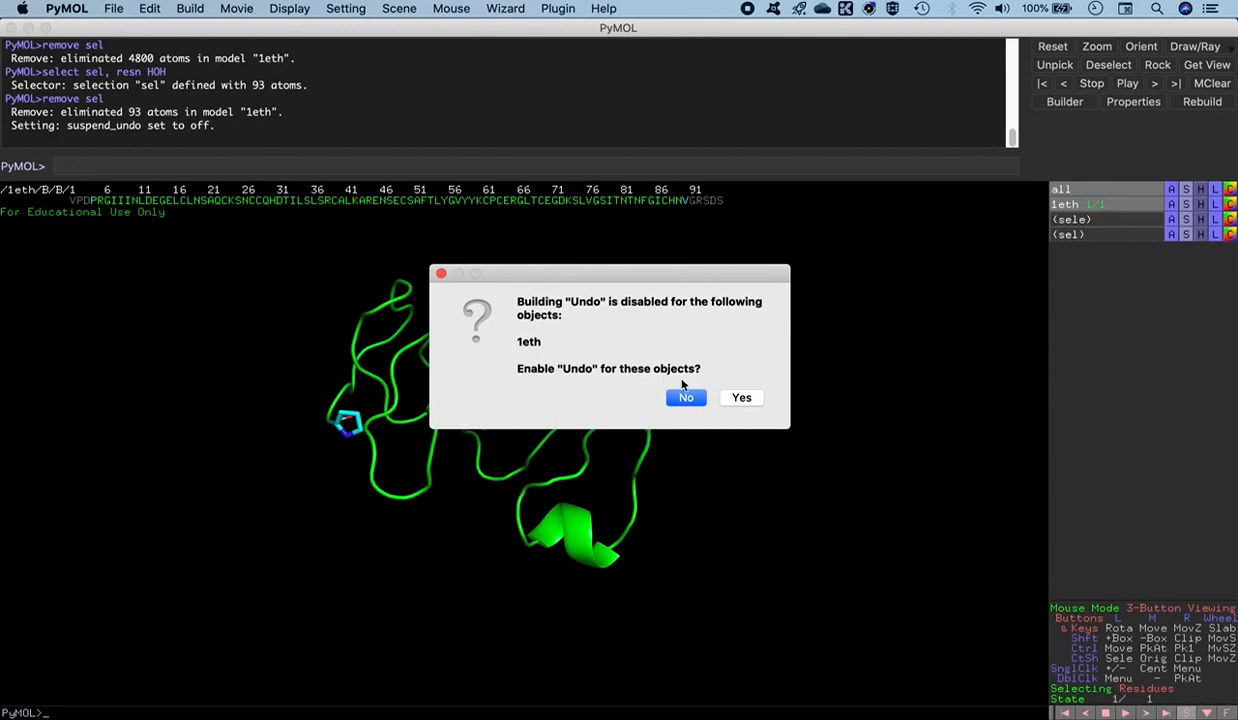
click(740, 398)
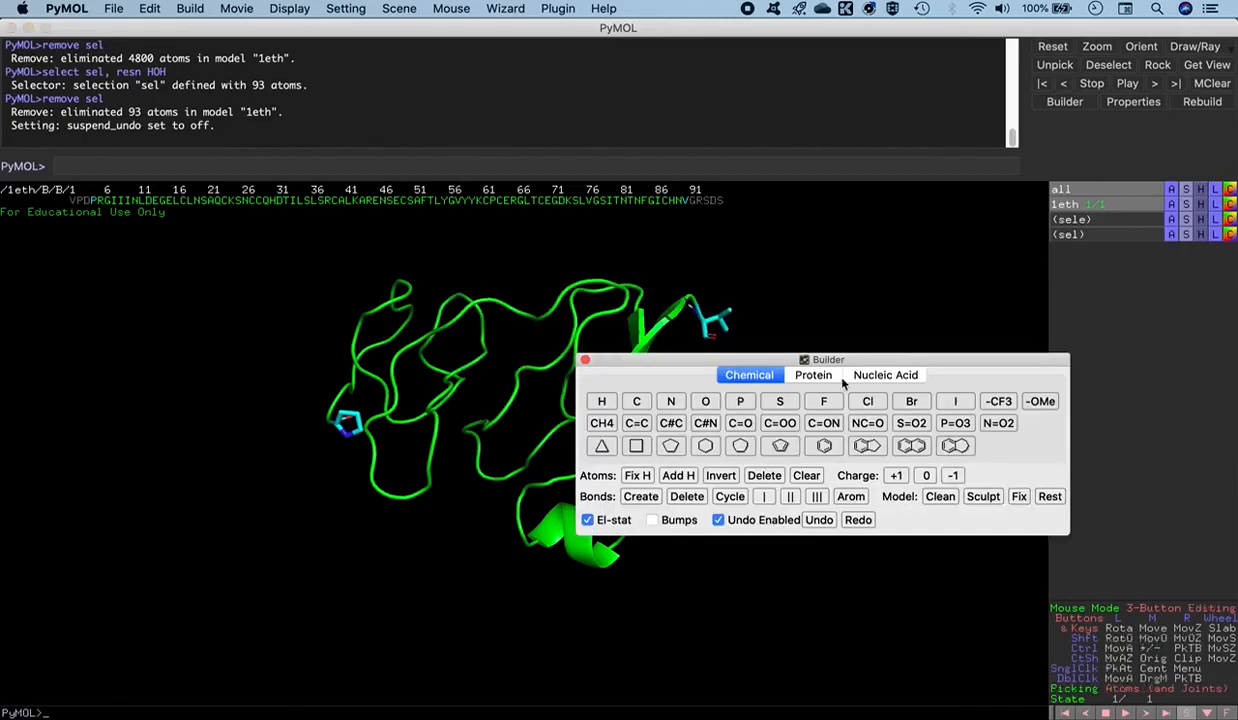
drag(856, 362, 971, 66)
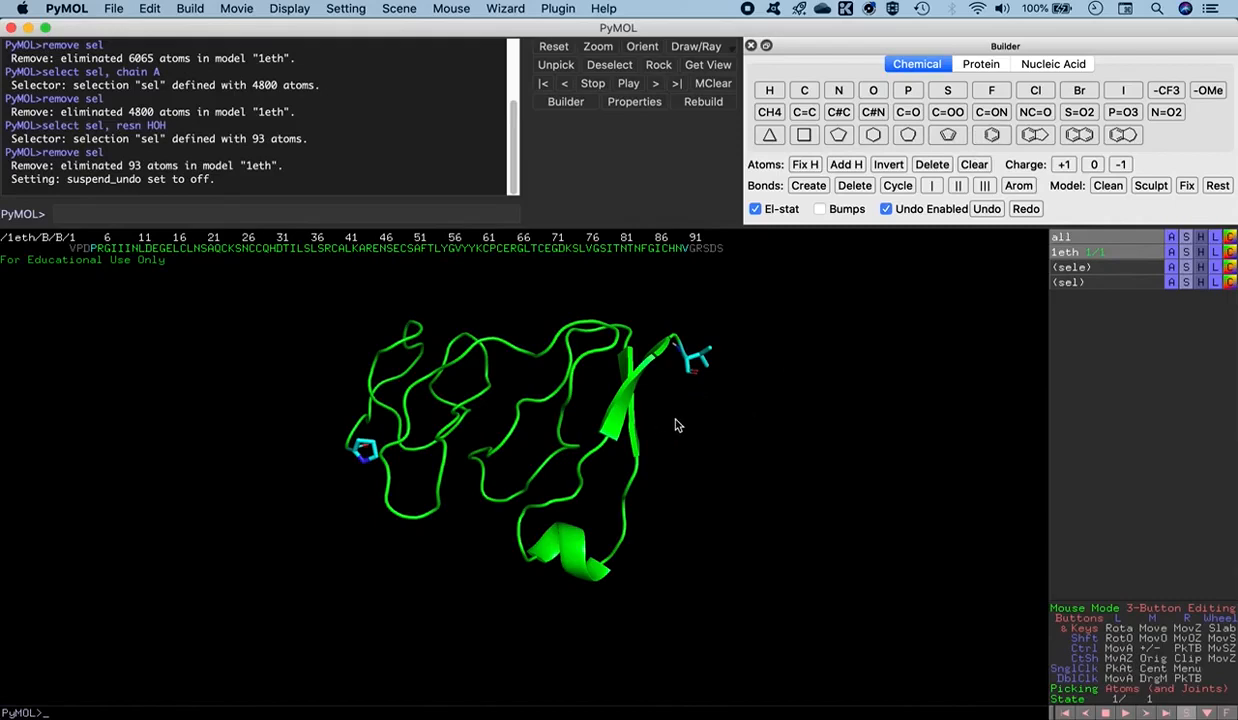
click(955, 65)
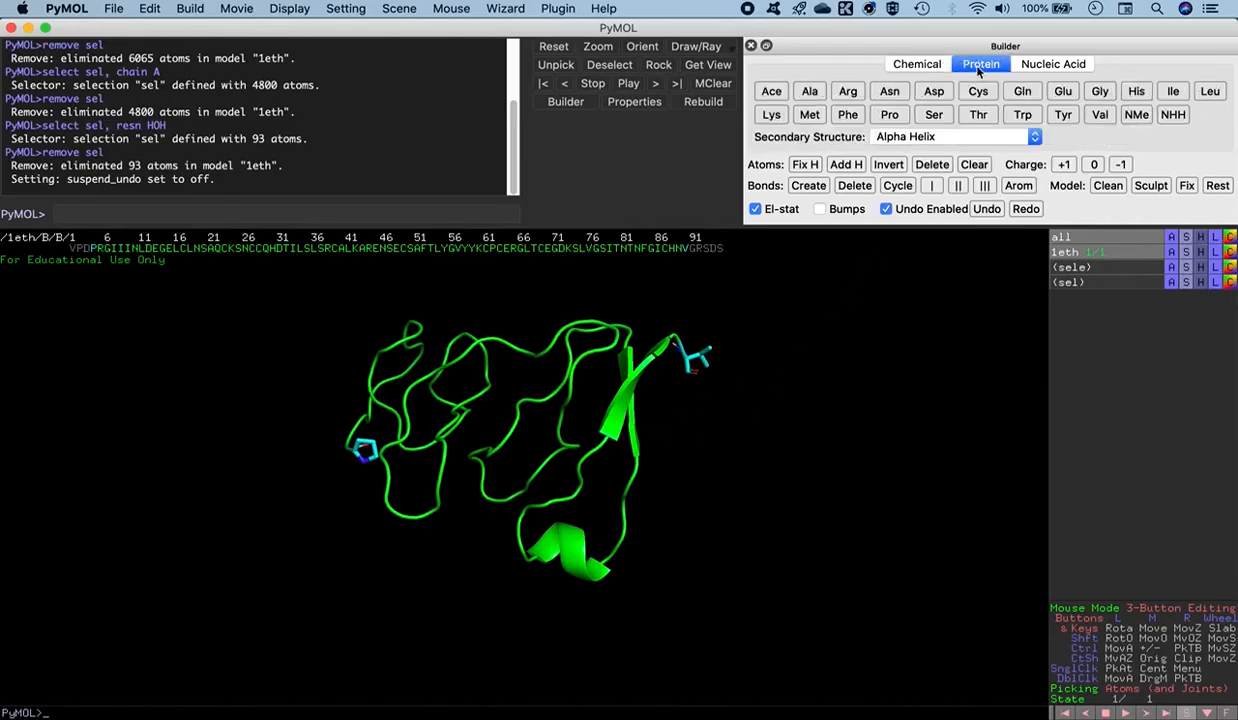
click(1050, 63)
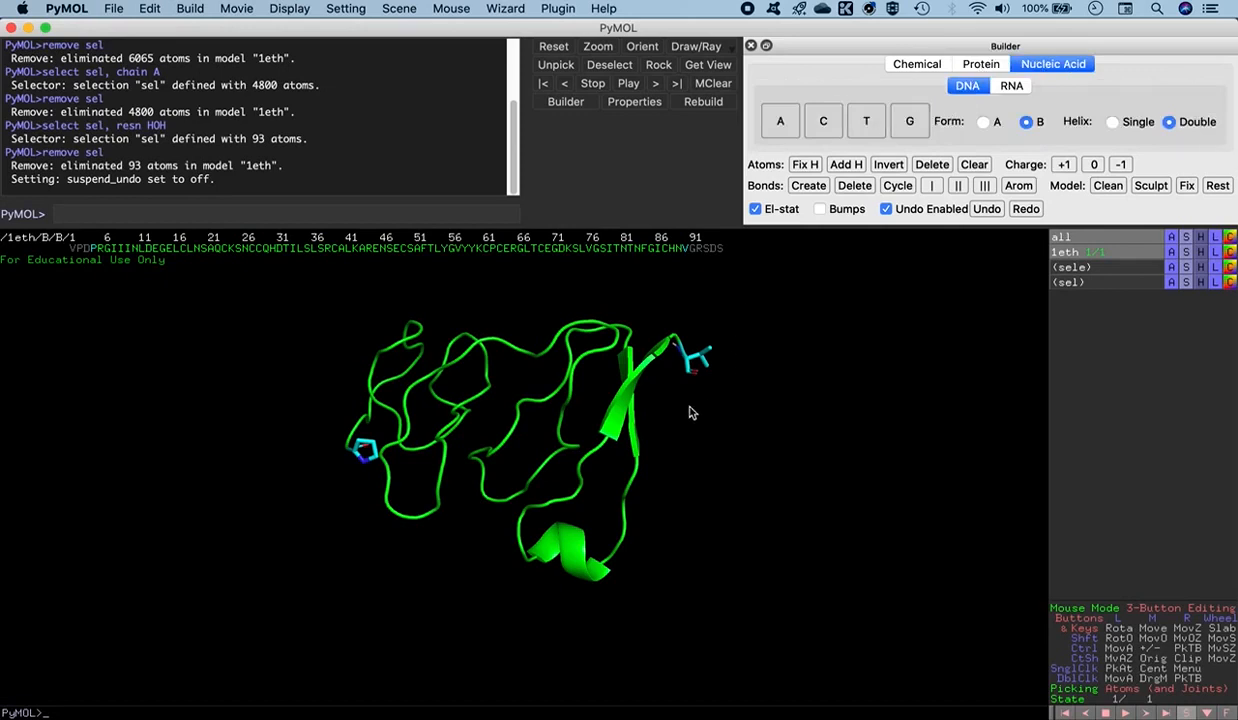
click(983, 66)
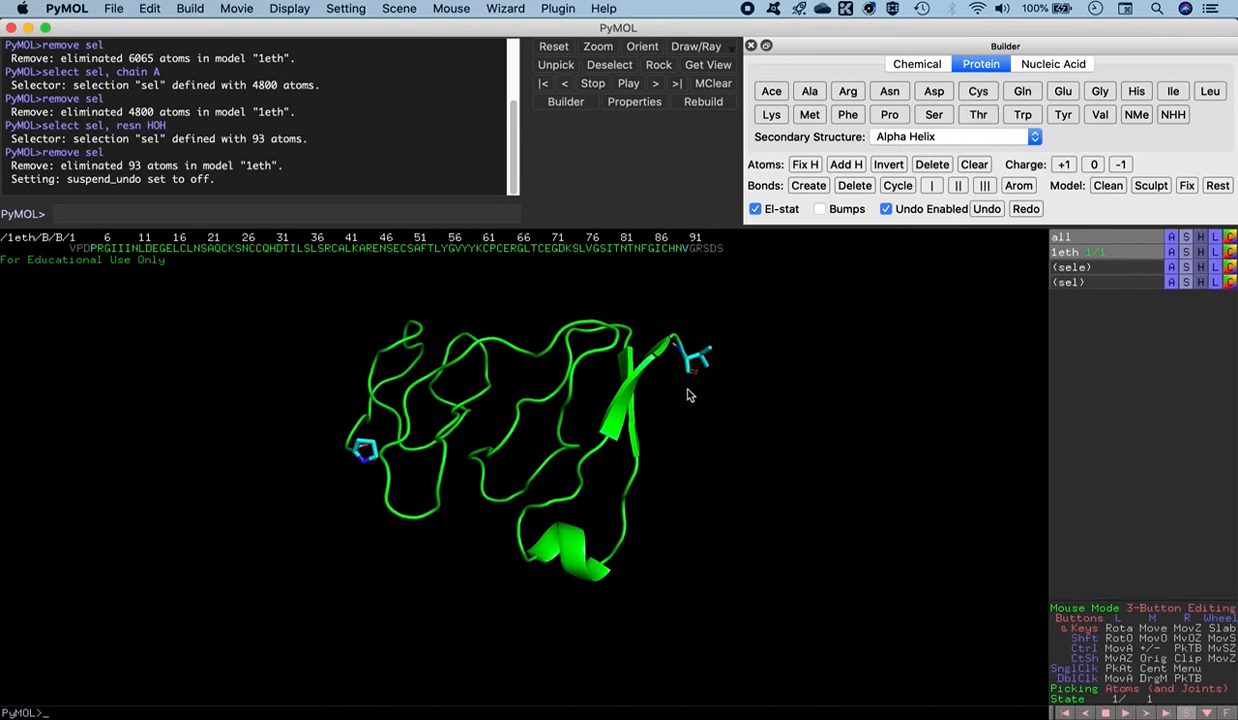
- Set the Builder's secondary structure for new residues to Beta Sheet (Anti-Parallel)
click(950, 138)
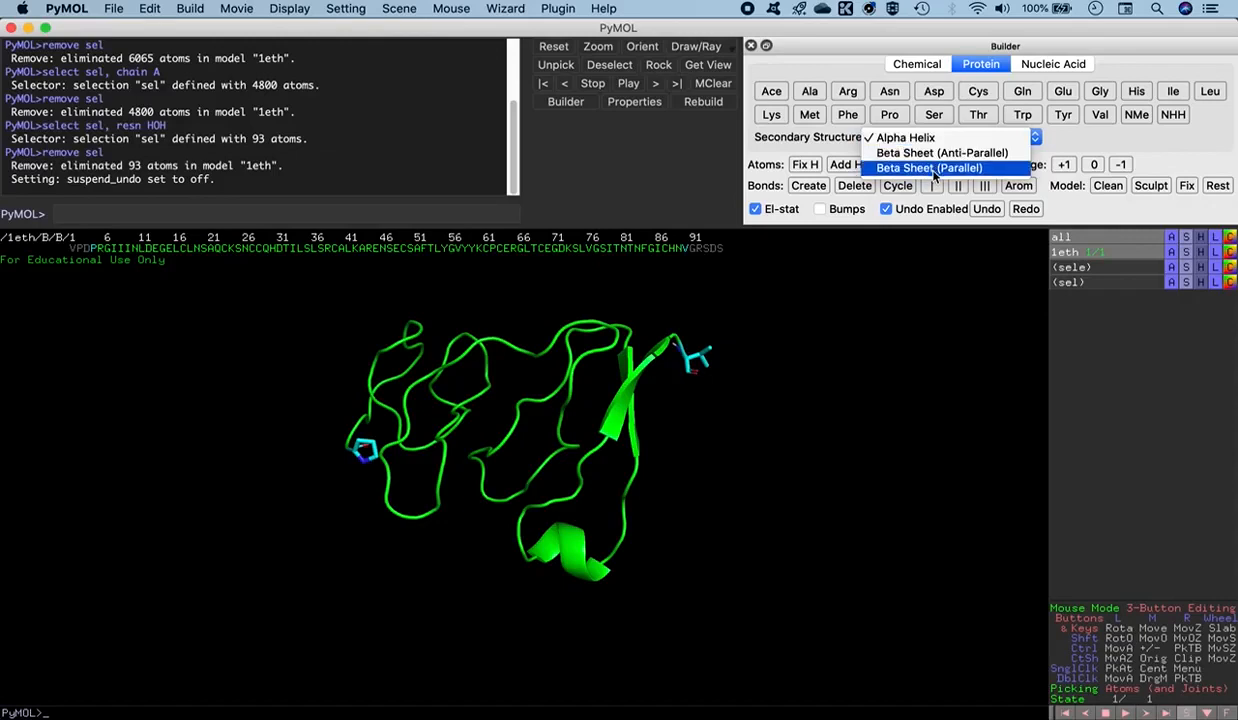
click(1088, 136)
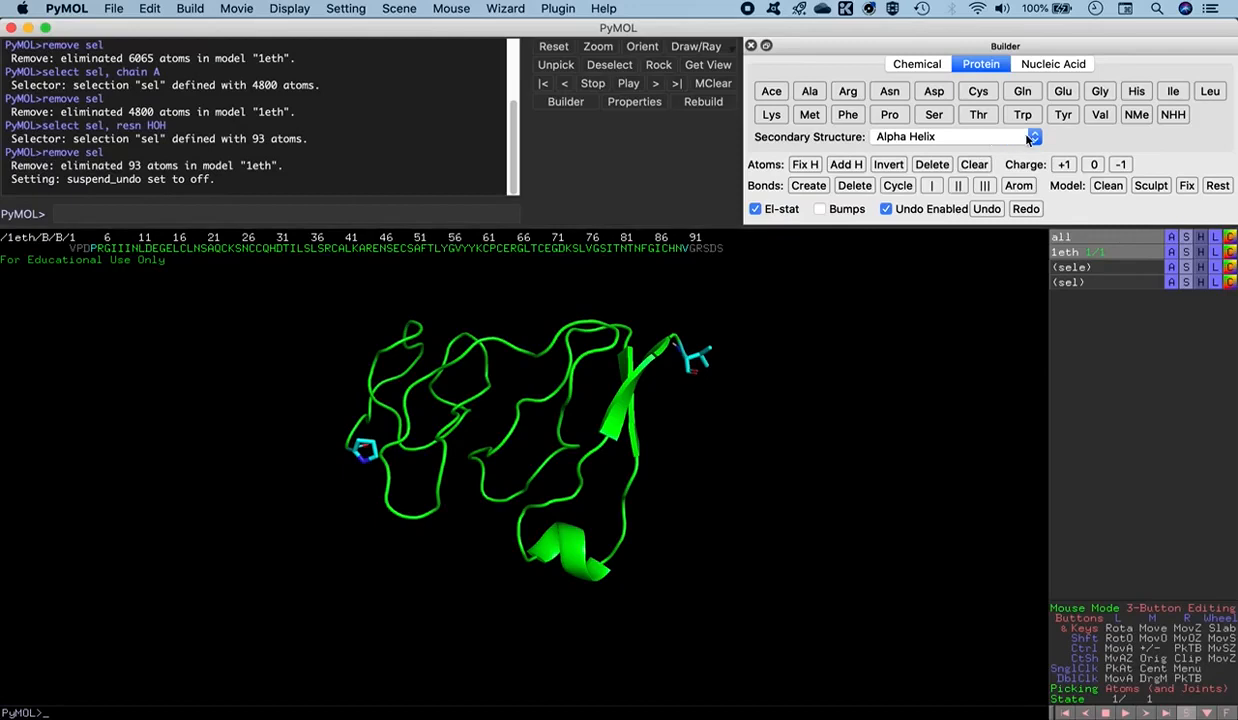
click(993, 135)
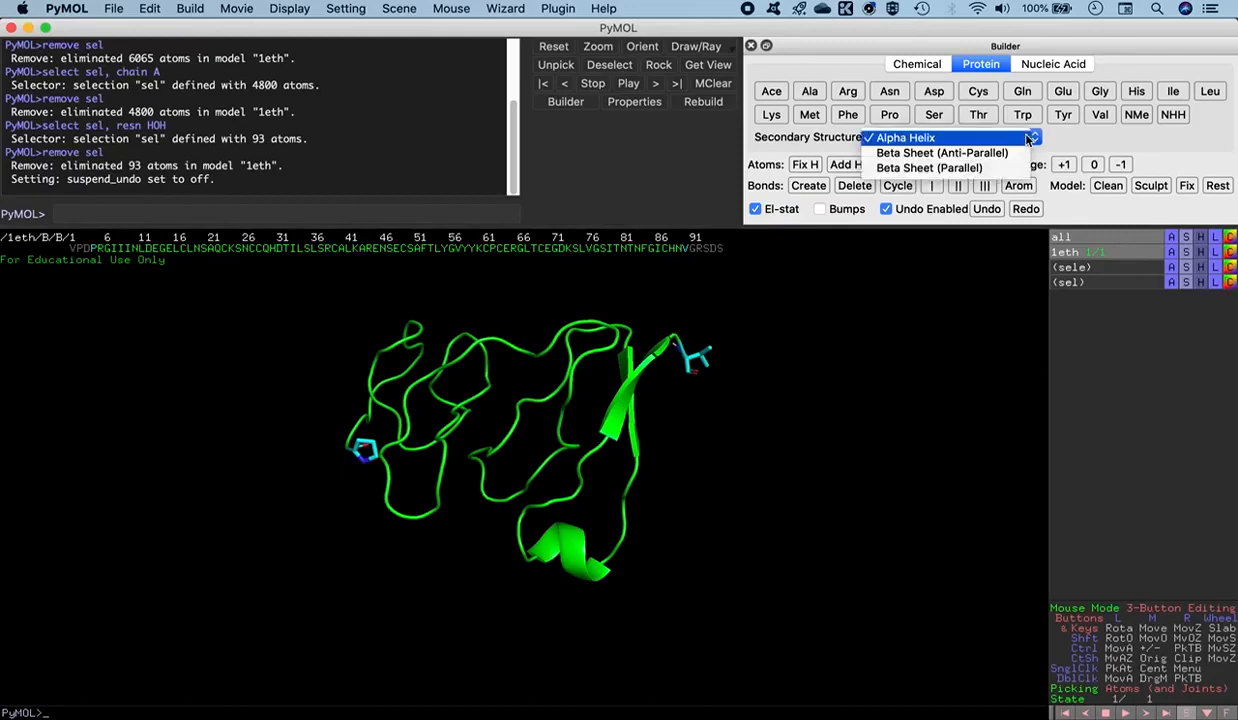
click(987, 157)
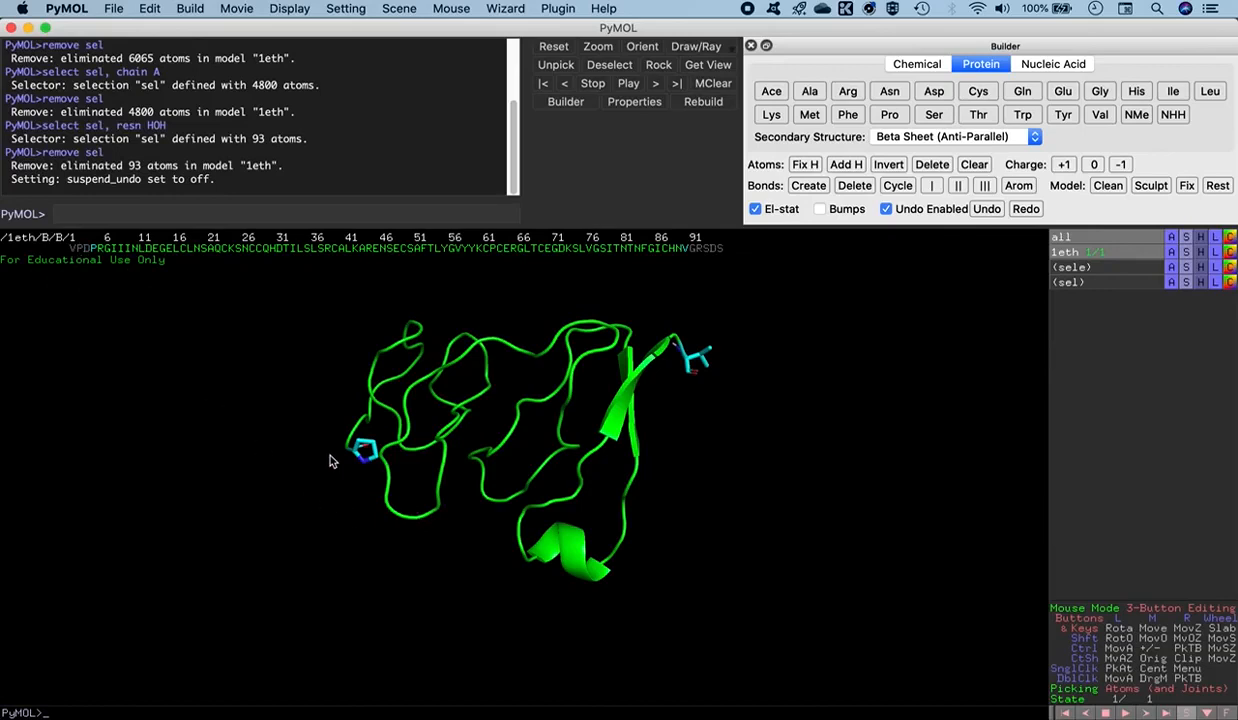
- Pick the backbone nitrogen of proline 4 and build the missing Asp, Pro and Val residues onto the N-terminus
drag(394, 458, 408, 496)
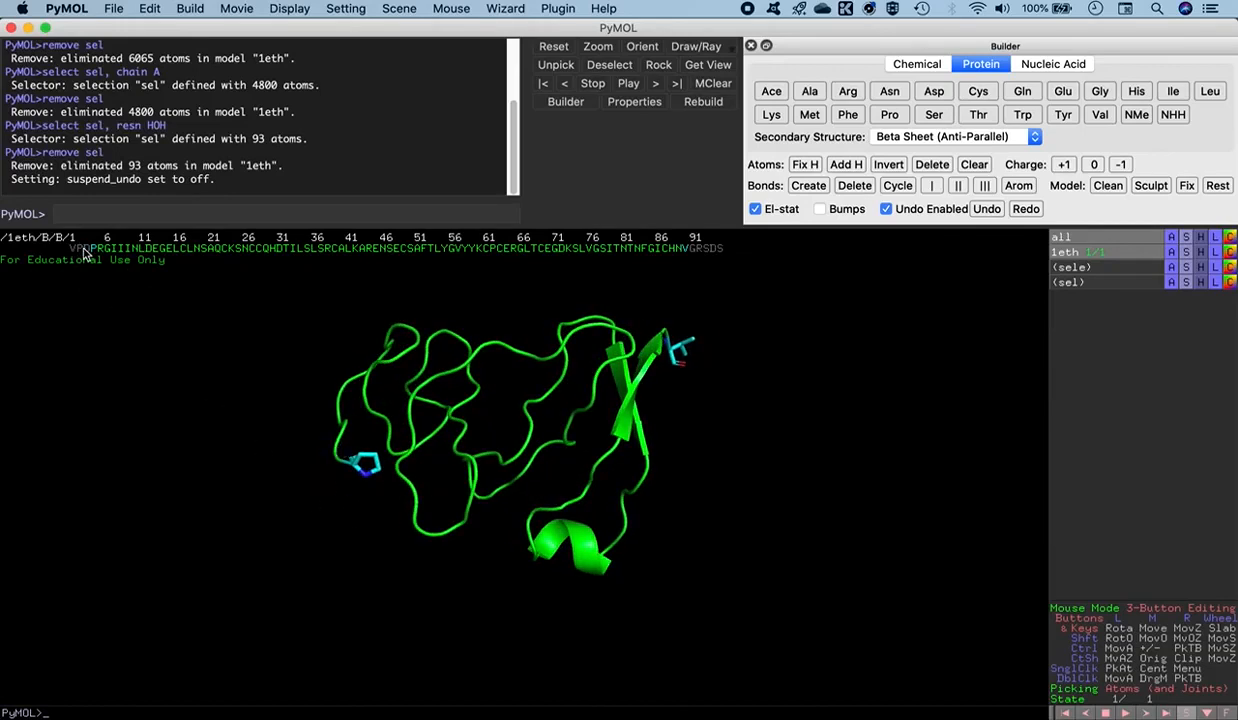
middle_click(368, 471)
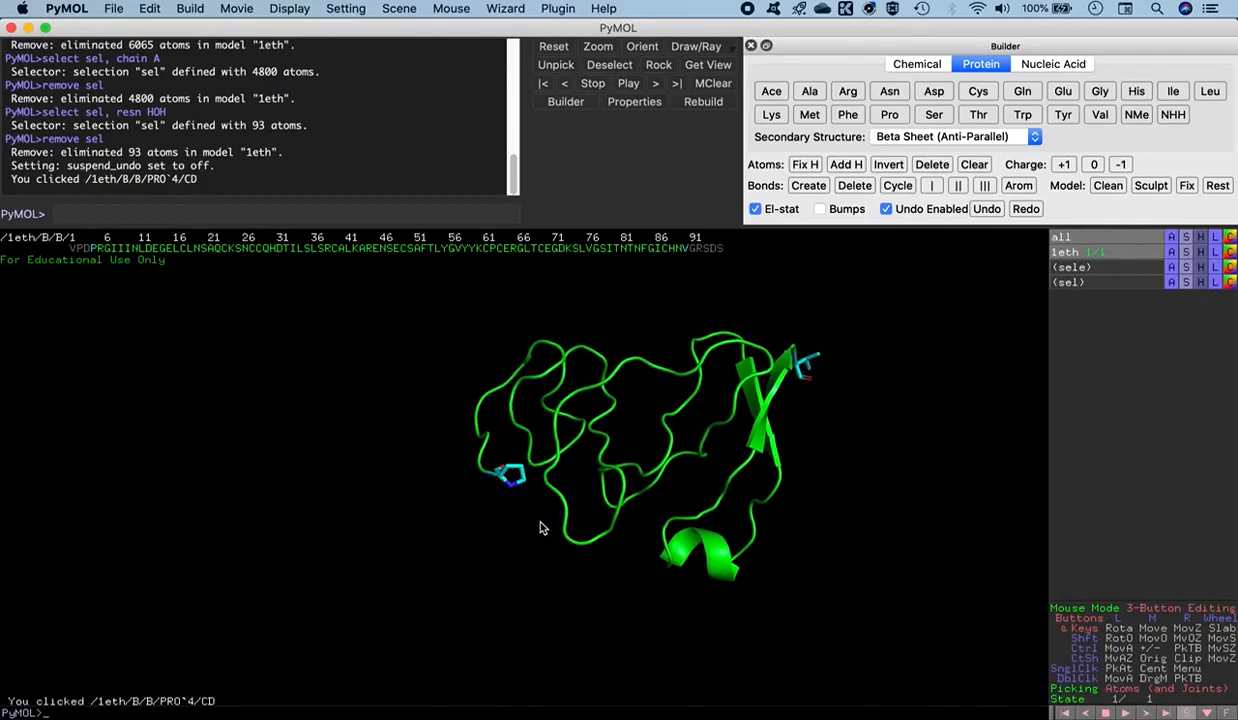
right_drag(539, 522, 569, 654)
mouse_move(550, 532)
right_down()
mouse_move(573, 621)
mouse_move(544, 536)
mouse_move(550, 553)
right_up()
mouse_move(503, 548)
mouse_down()
mouse_move(505, 536)
mouse_move(515, 568)
mouse_move(504, 569)
mouse_up()
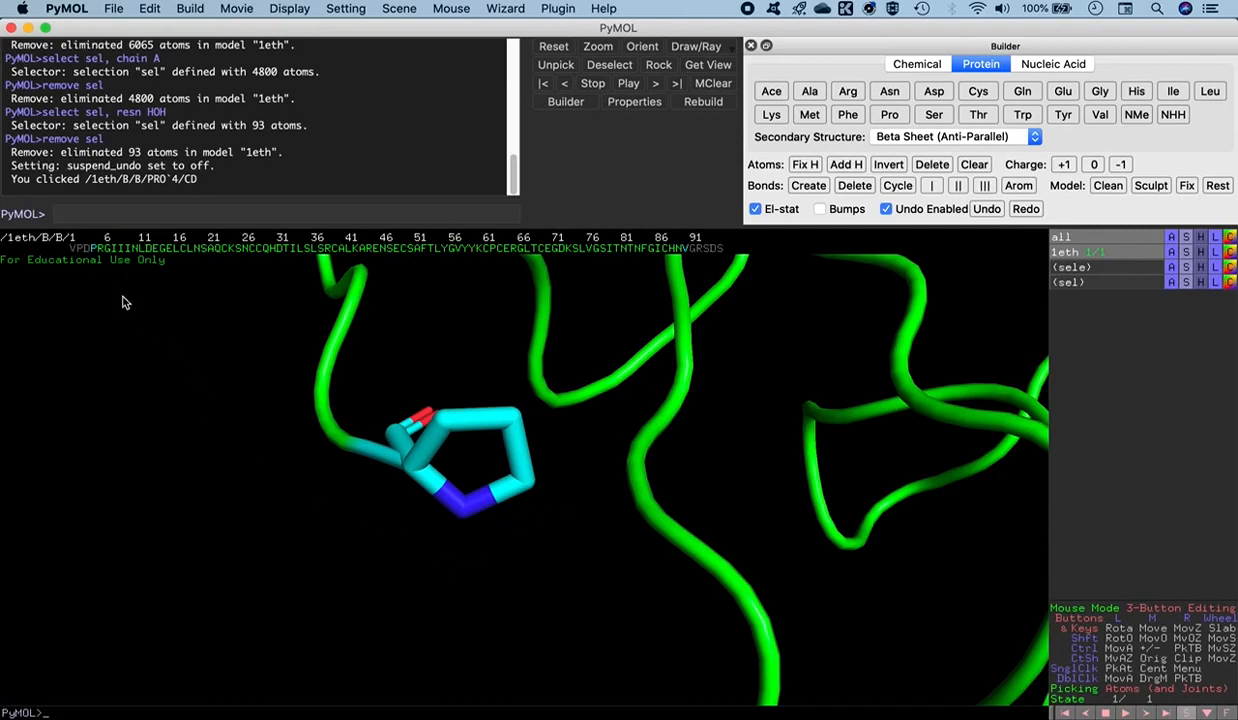
click(464, 511)
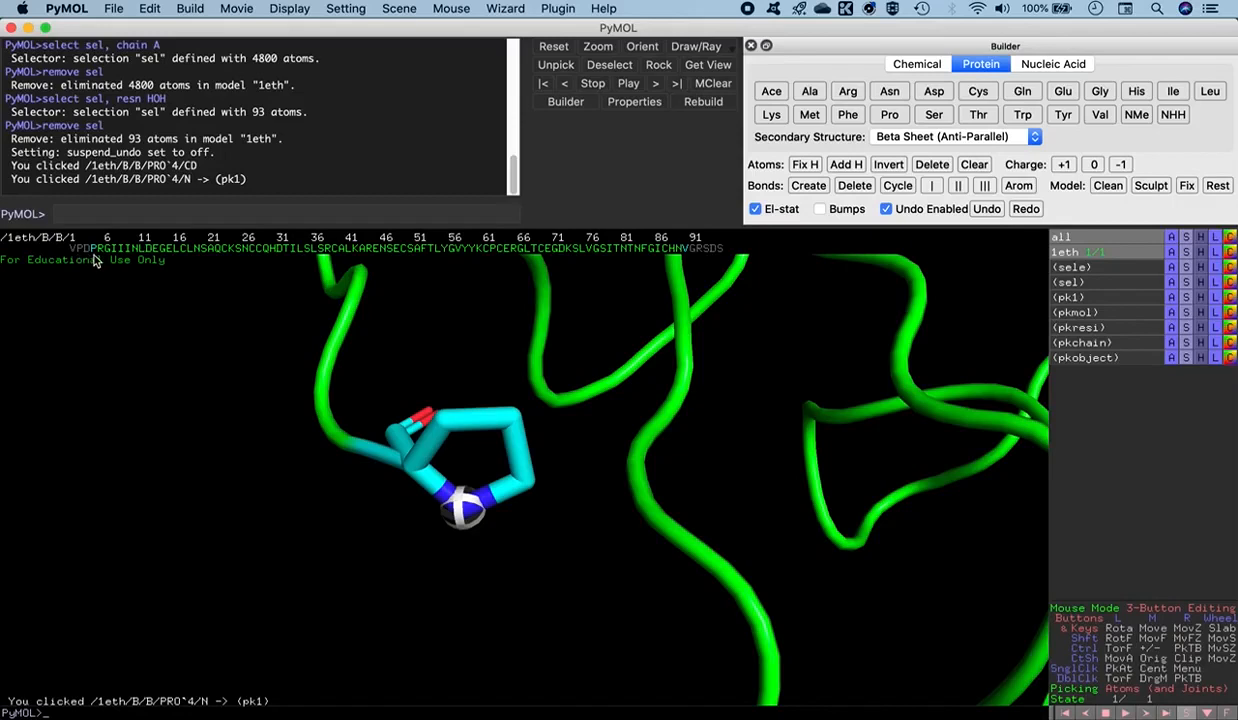
click(936, 97)
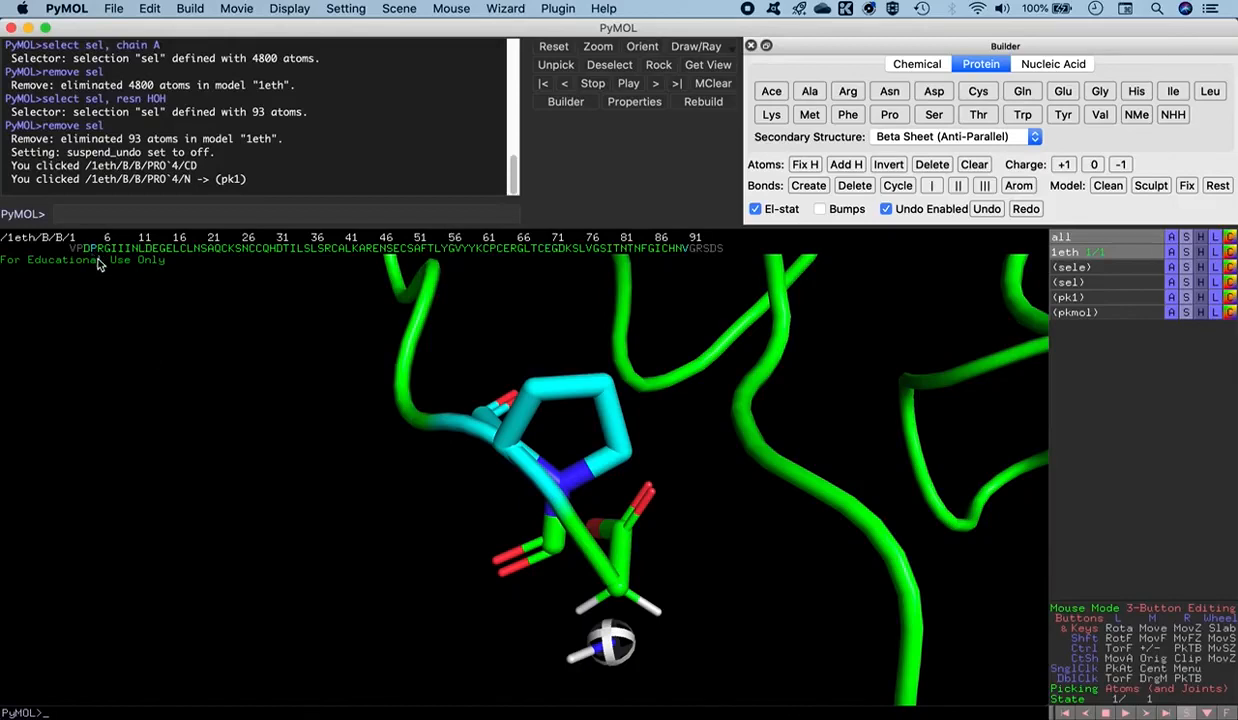
drag(699, 586, 704, 556)
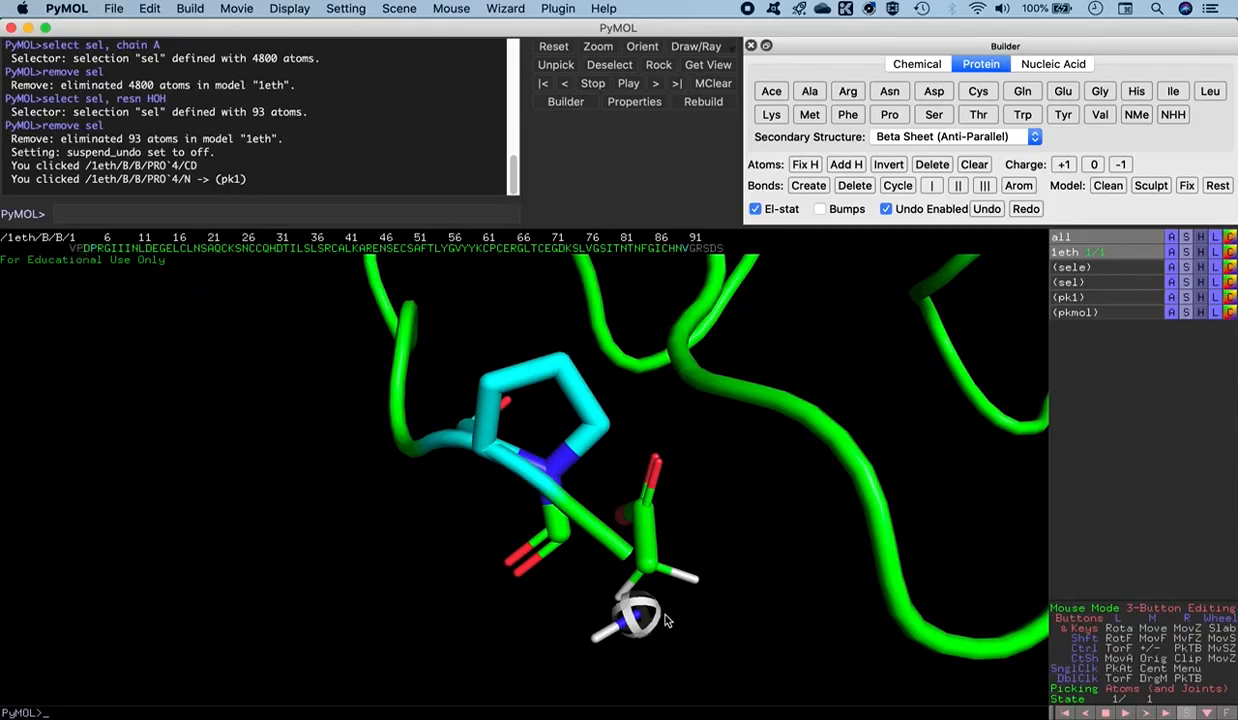
click(889, 115)
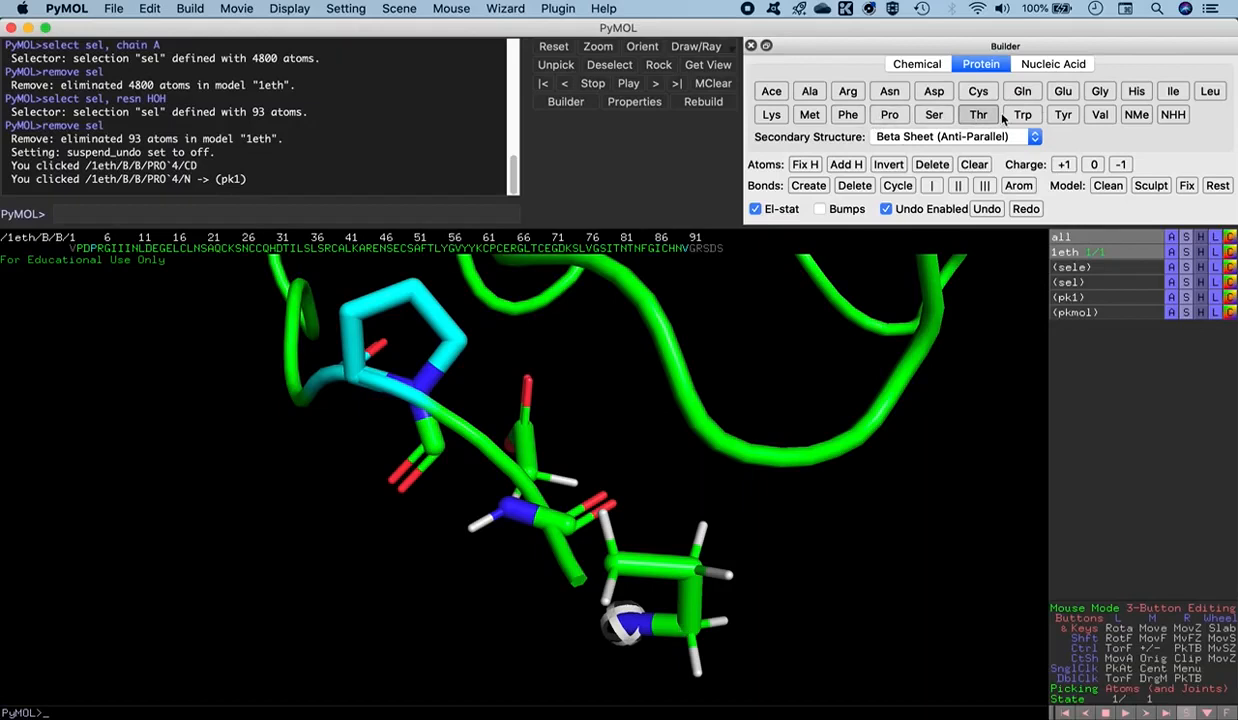
click(1102, 116)
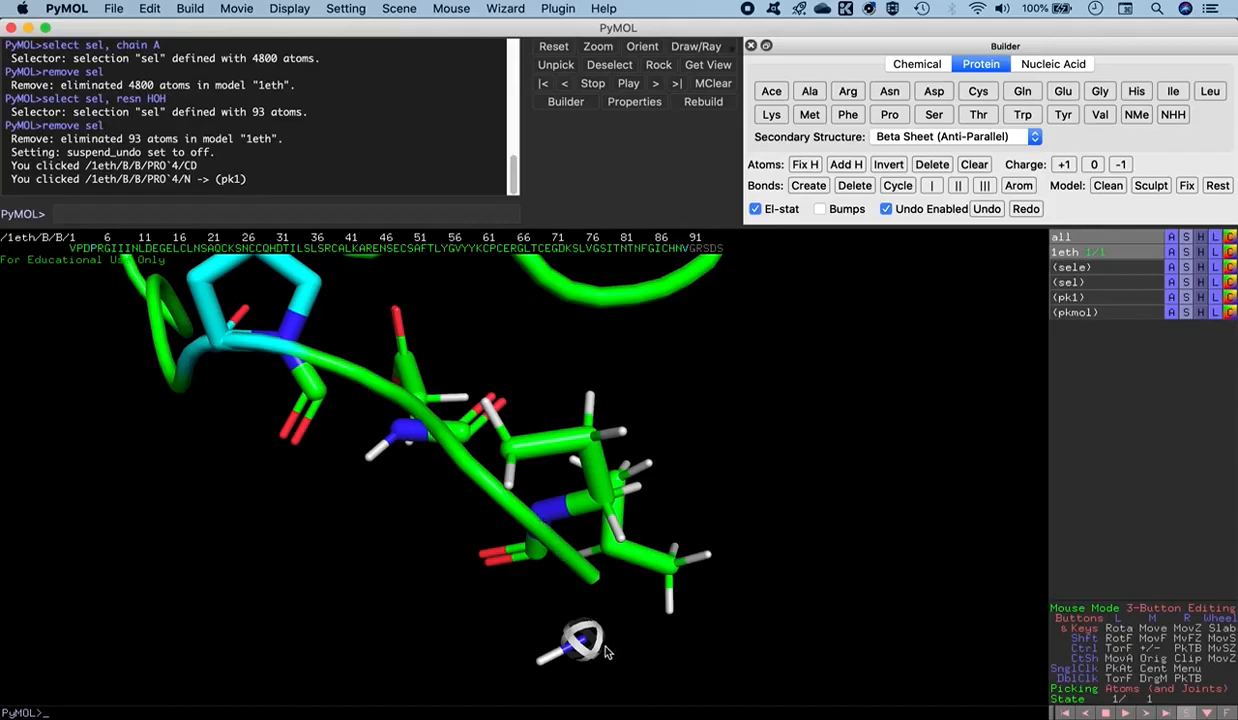
- Select the newly built Val, Pro and Asp residues in the sequence, show them as licorice and clear the picked atom
right_drag(774, 456, 707, 414)
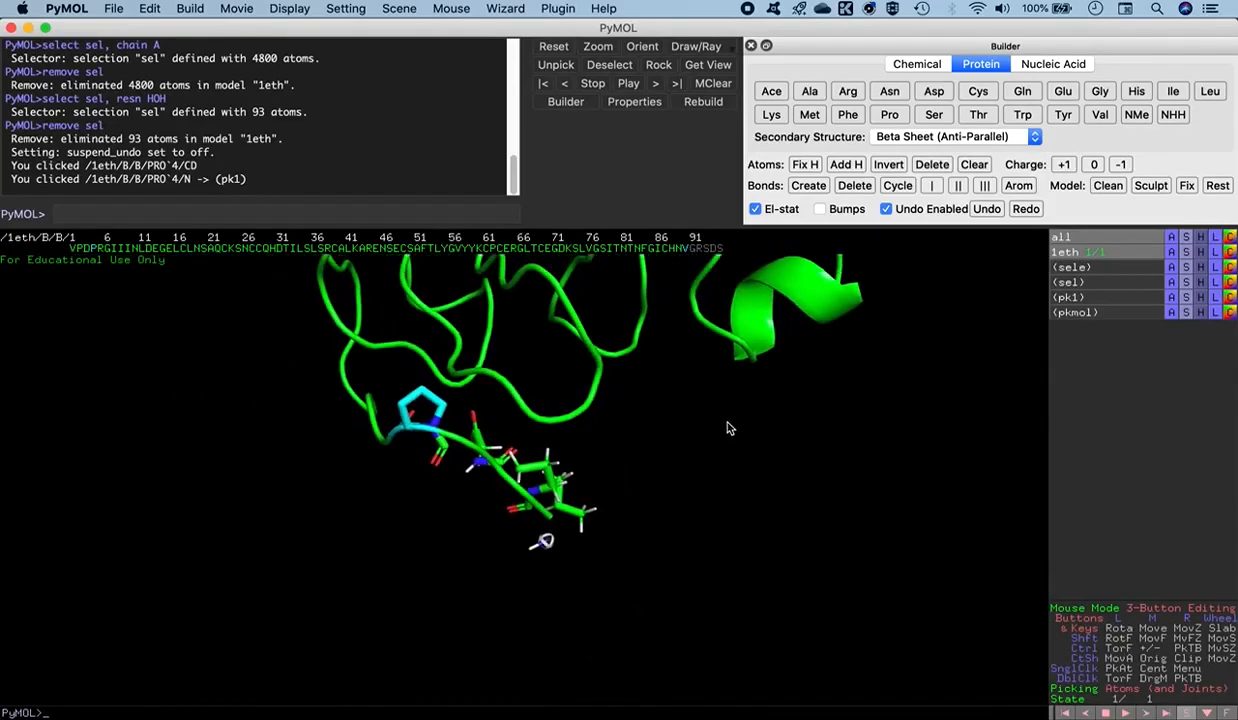
click(72, 249)
click(79, 250)
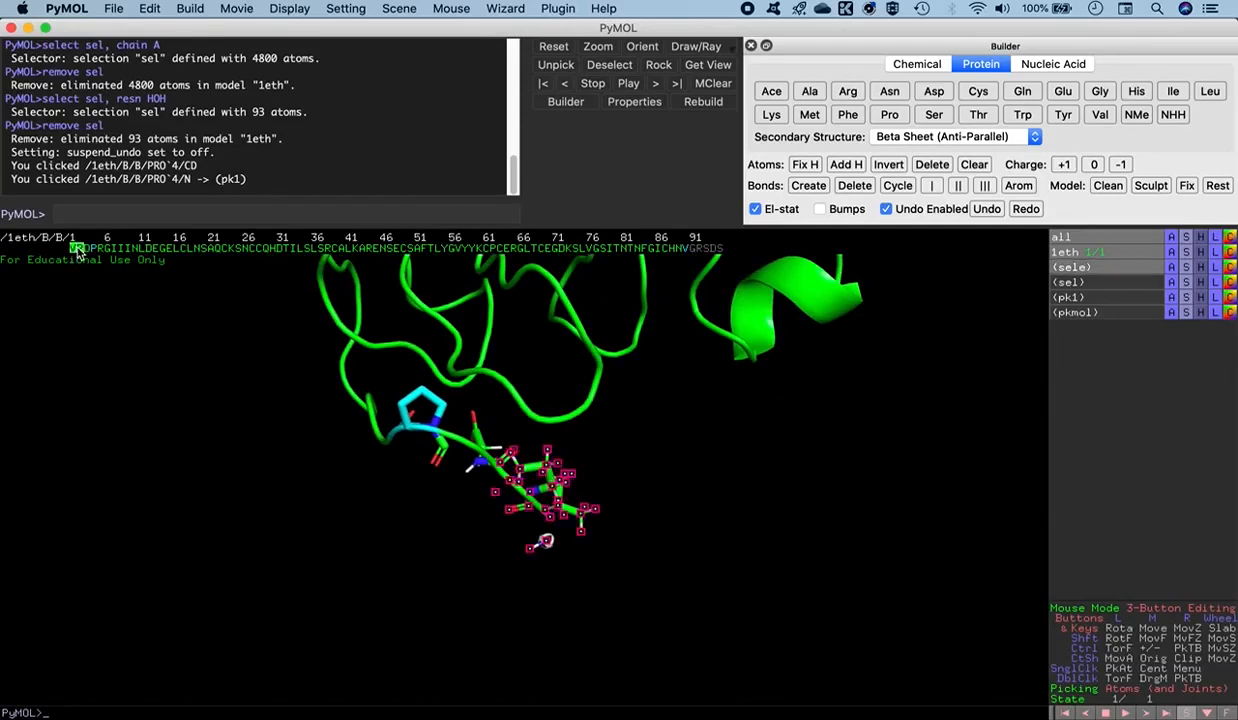
click(85, 250)
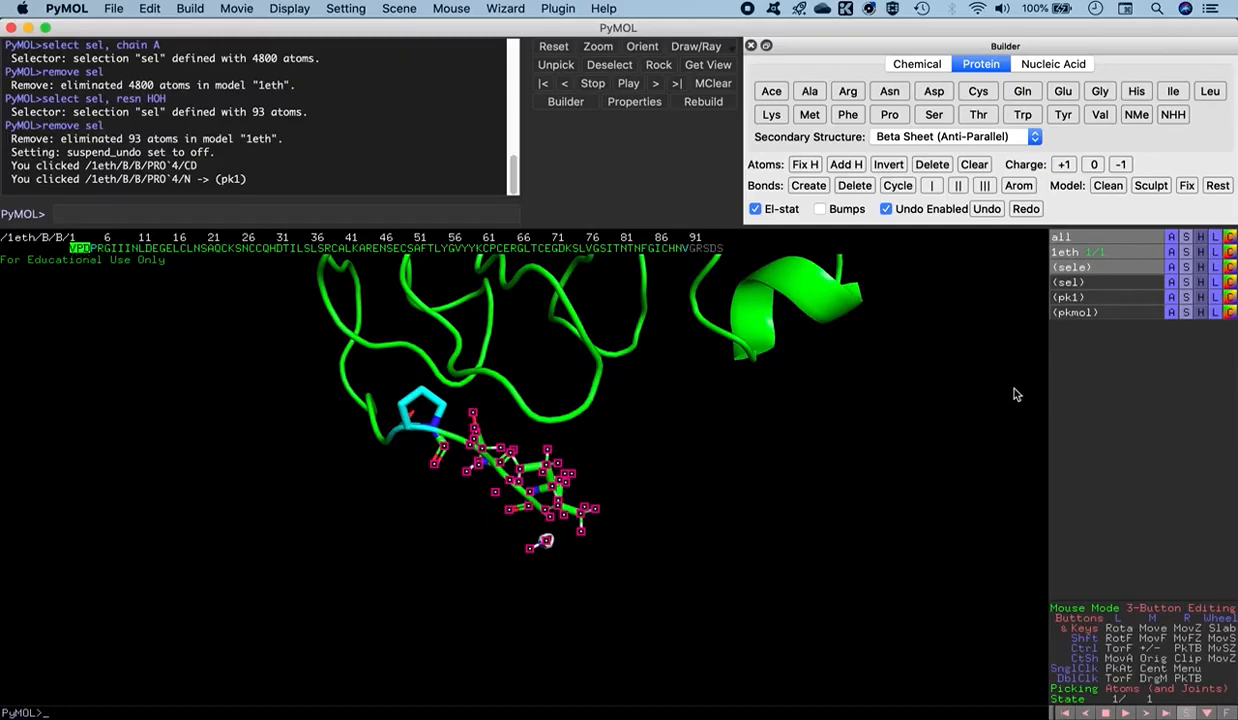
click(1185, 268)
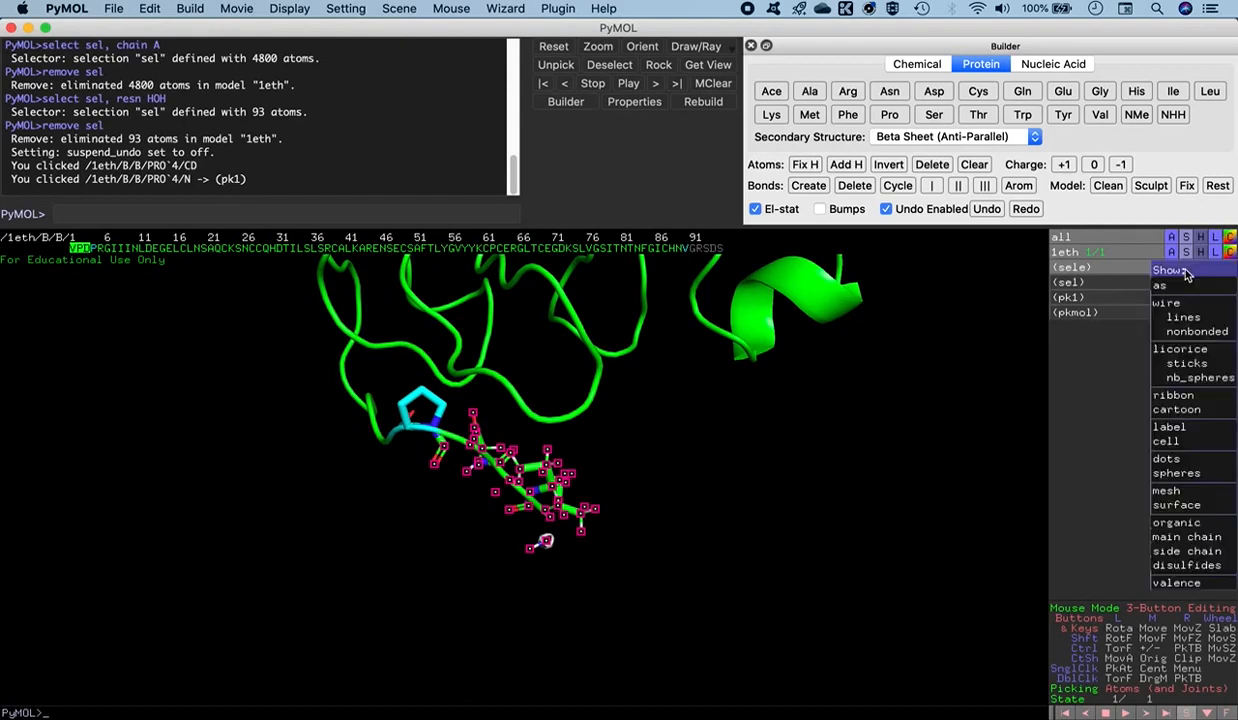
click(1186, 352)
drag(615, 600, 621, 490)
click(658, 522)
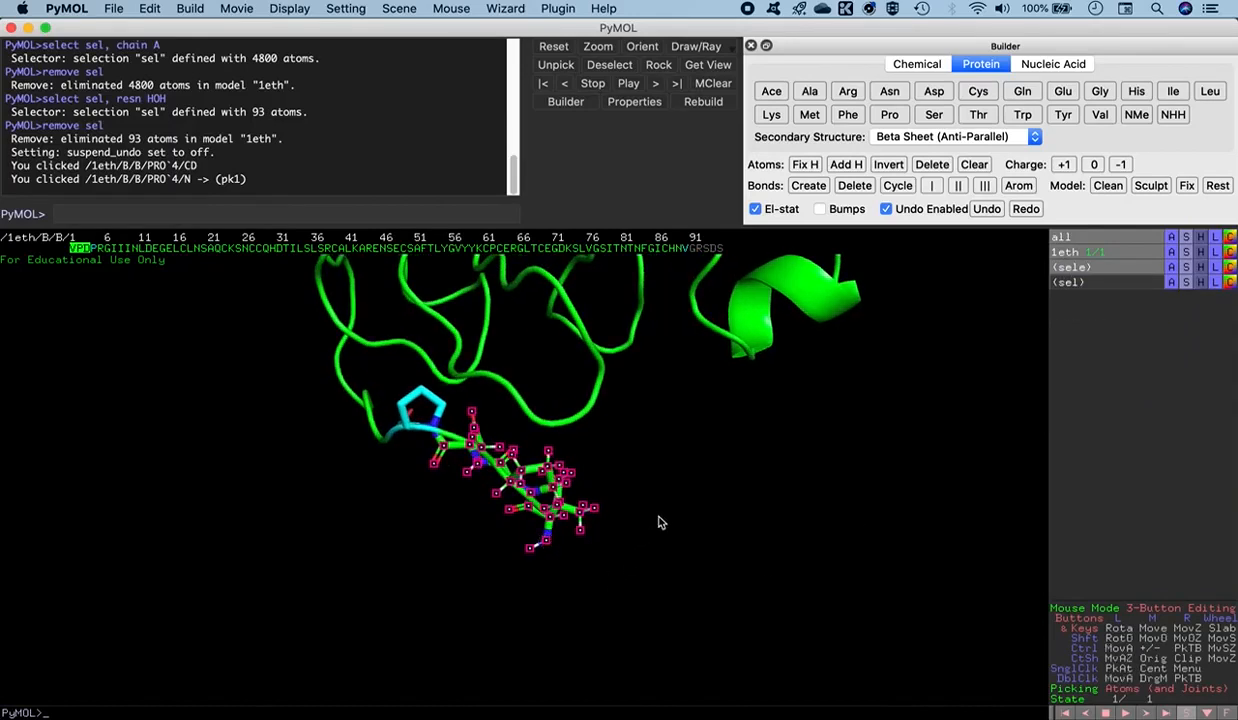
- Deselect the three N-terminal residues and inspect the extended end of the chain from several angles
click(80, 248)
click(80, 248)
drag(448, 513, 463, 559)
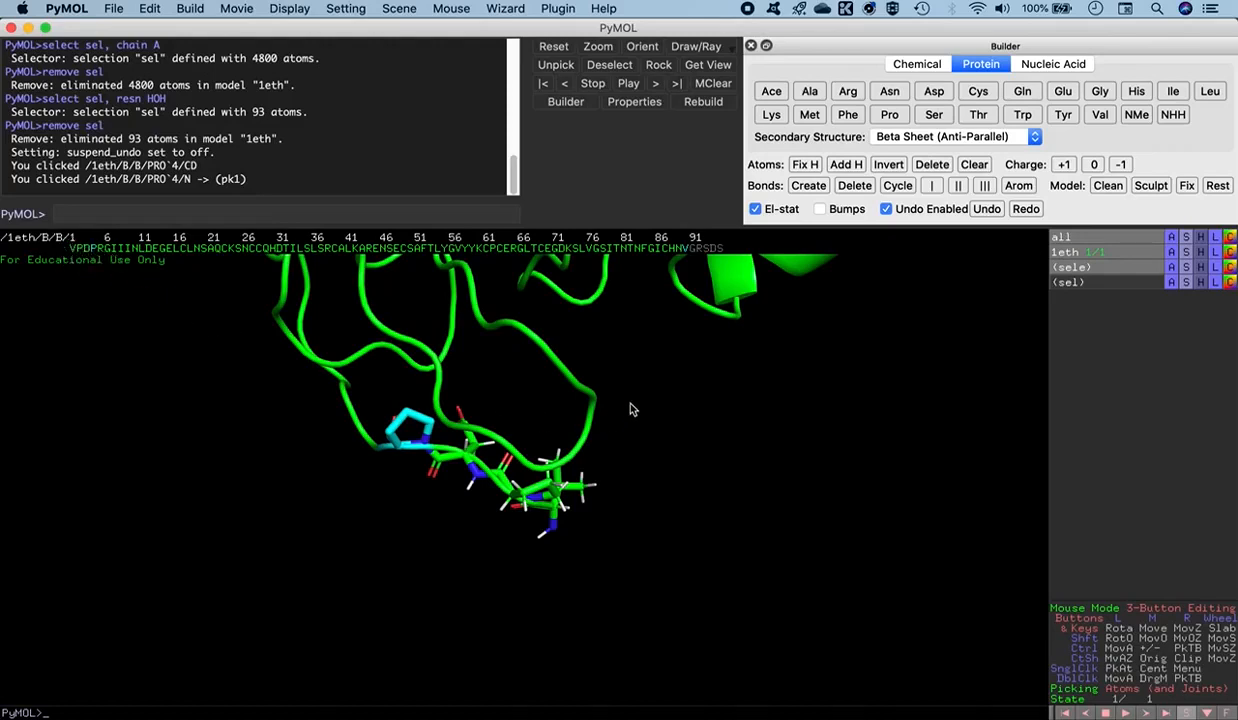
middle_drag(630, 387, 530, 533)
drag(530, 533, 550, 505)
drag(683, 509, 583, 530)
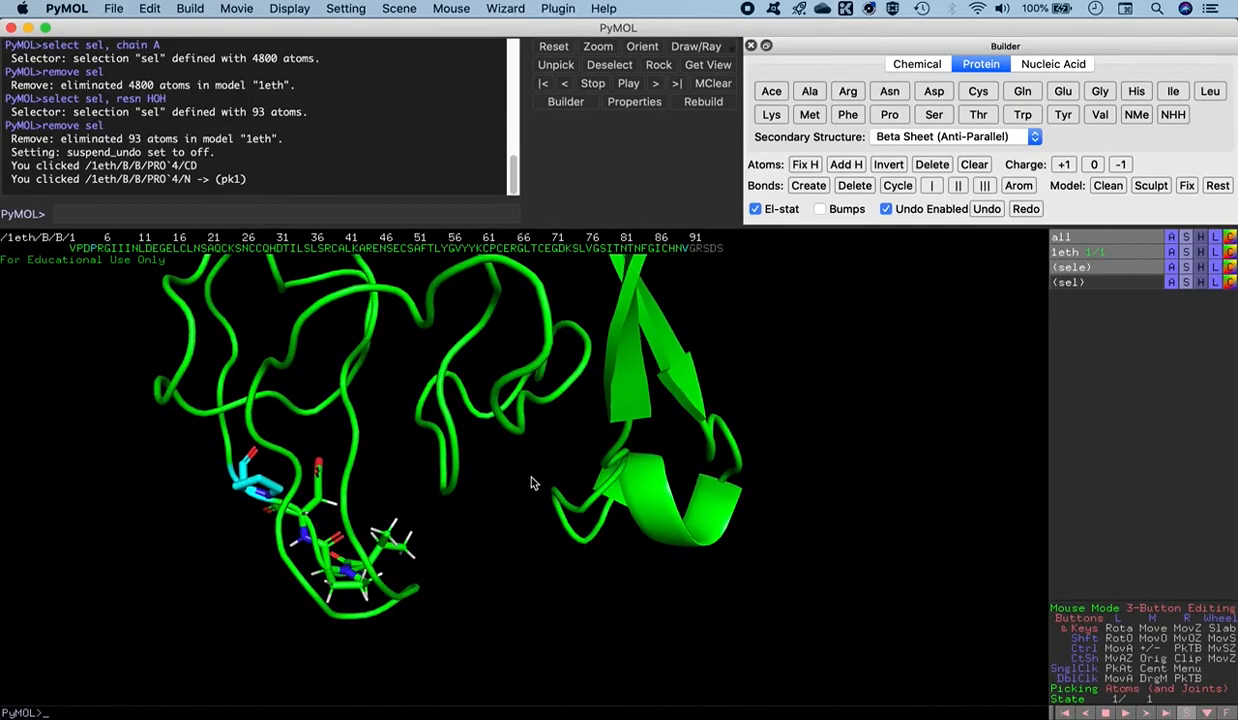
- Pick the backbone carbonyl carbon of valine 90 at the C-terminus and build a Gly residue onto it
middle_drag(532, 480, 468, 602)
drag(468, 602, 499, 578)
middle_drag(619, 452, 556, 637)
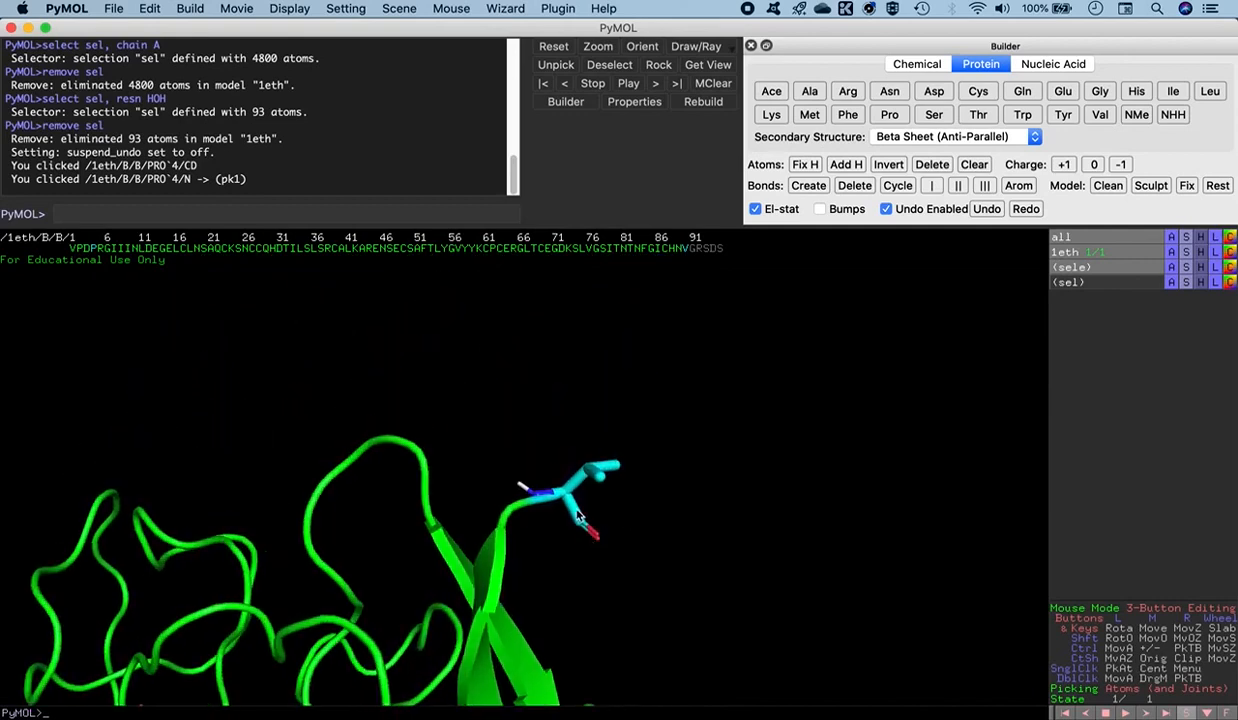
drag(565, 487, 577, 514)
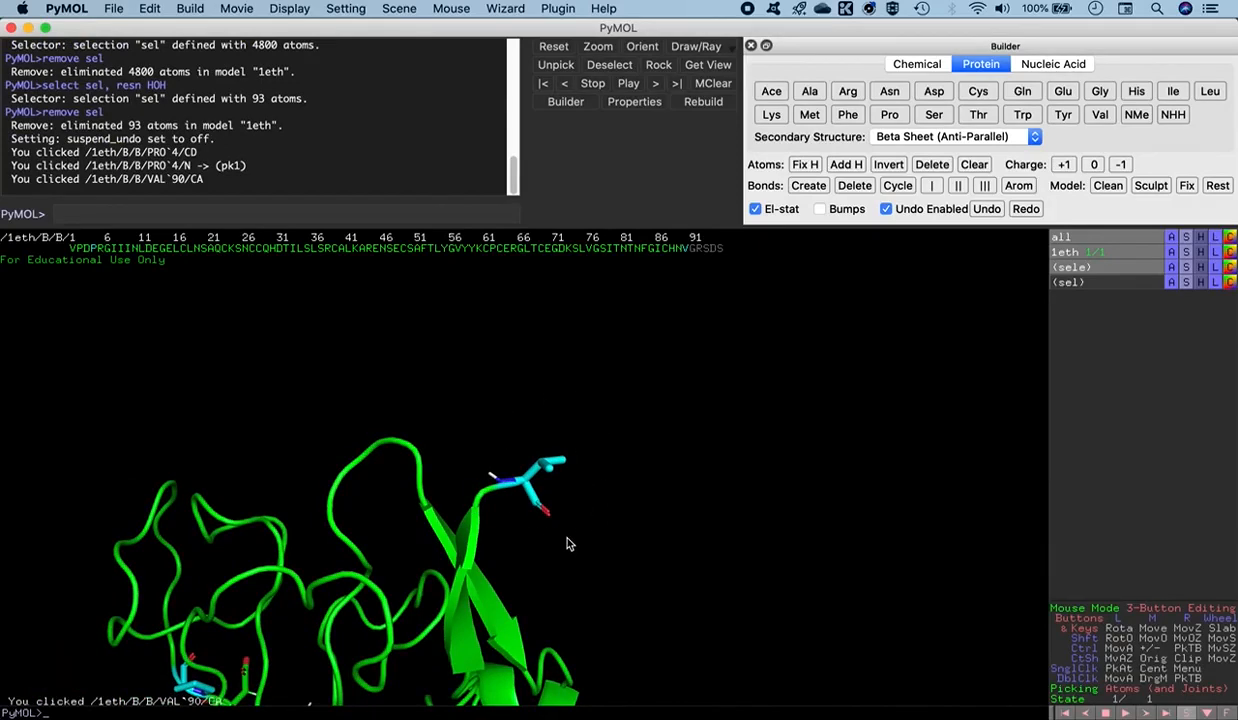
right_drag(611, 511, 716, 669)
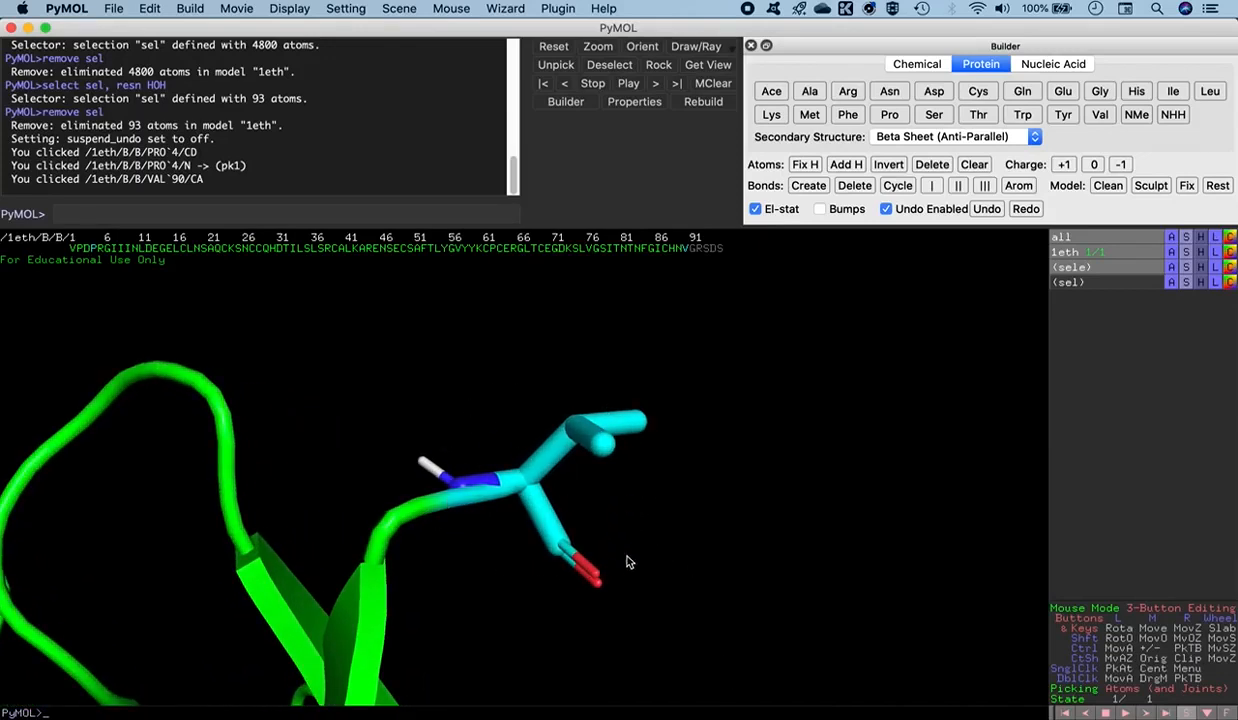
mouse_move(477, 562)
mouse_down()
mouse_move(470, 500)
mouse_move(476, 550)
mouse_up()
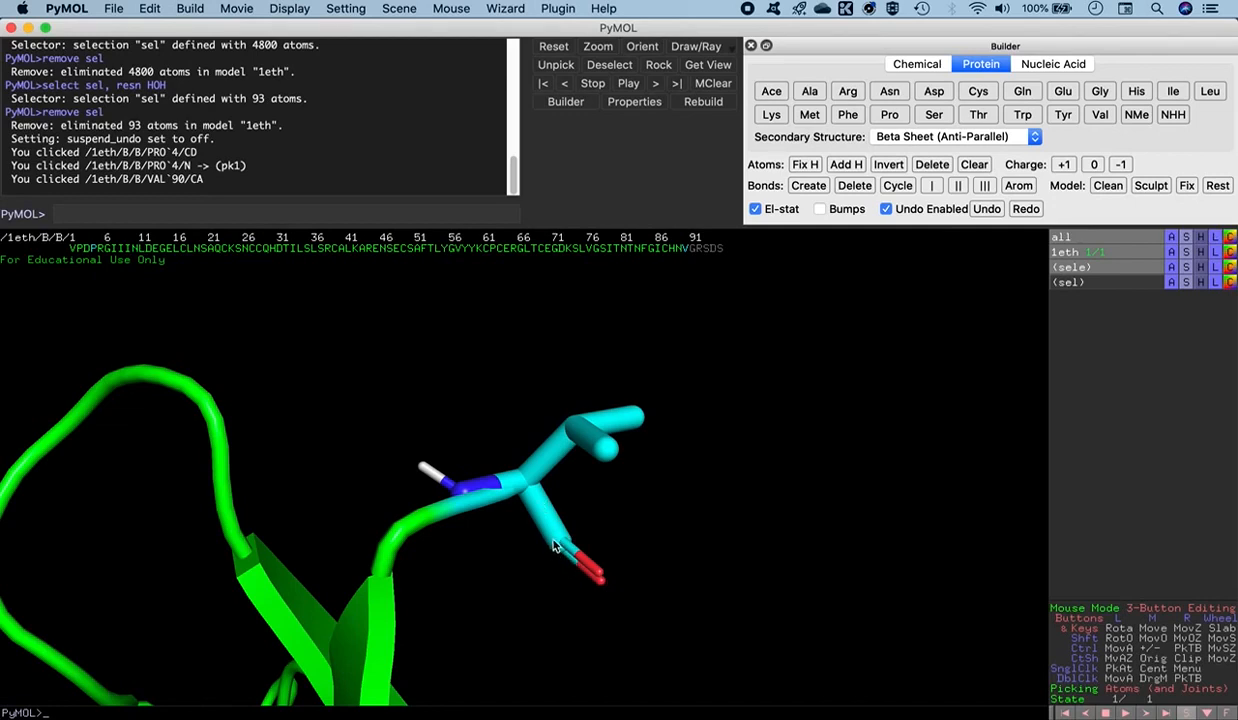
drag(467, 522, 515, 497)
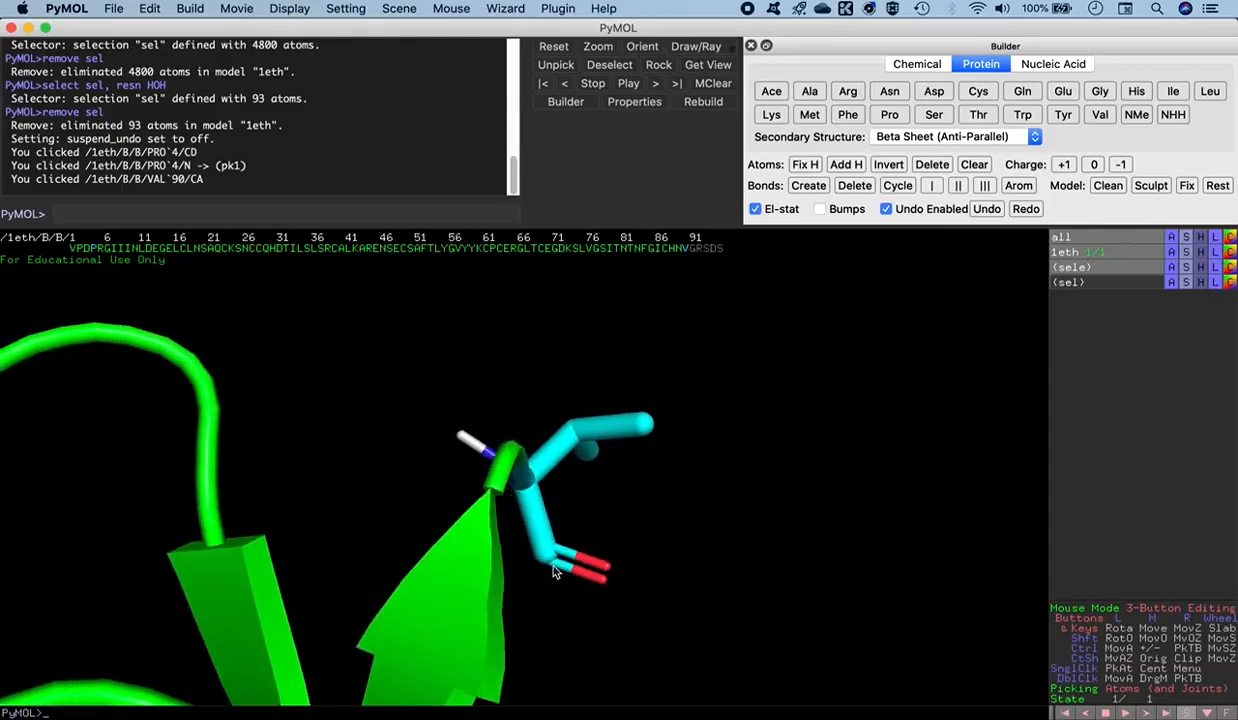
drag(588, 514, 583, 531)
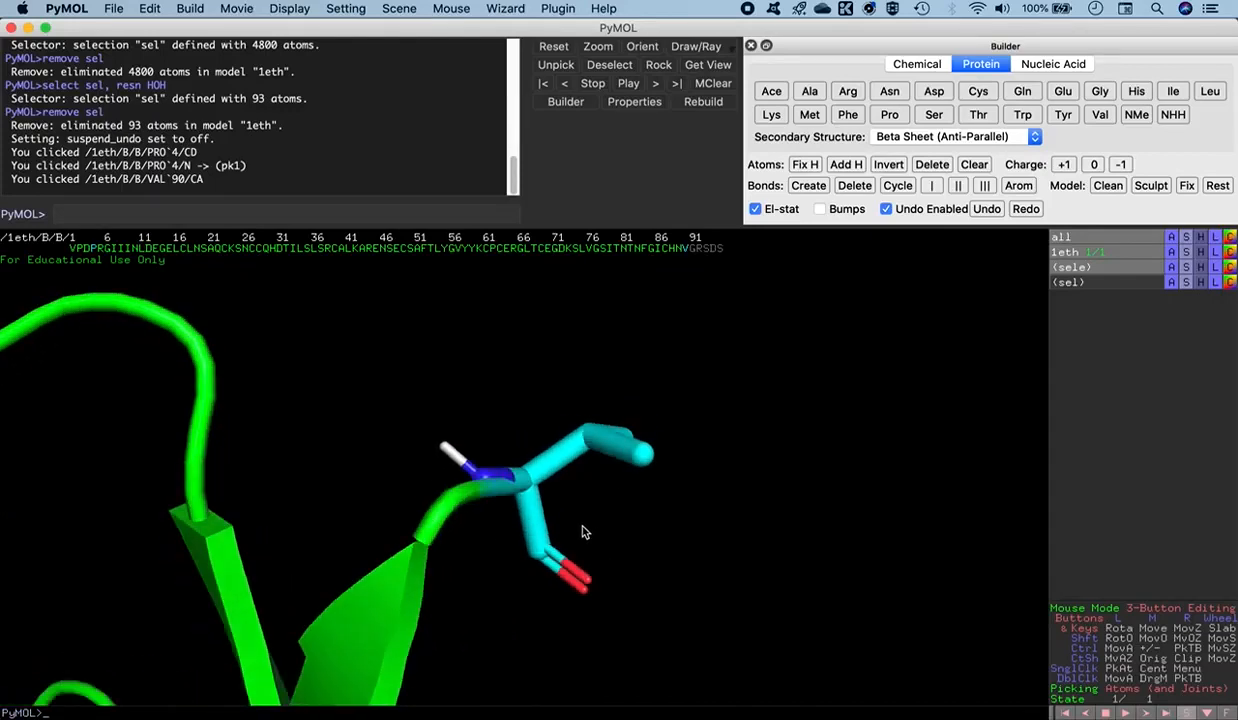
click(536, 556)
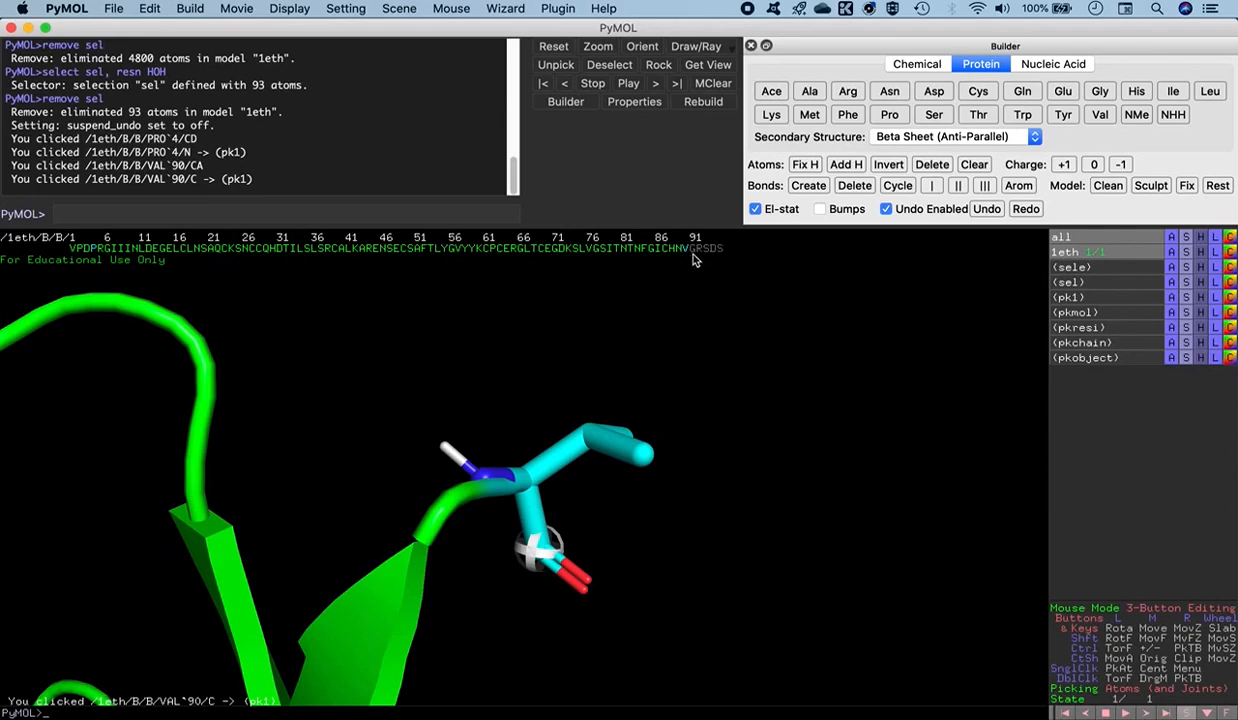
click(1099, 92)
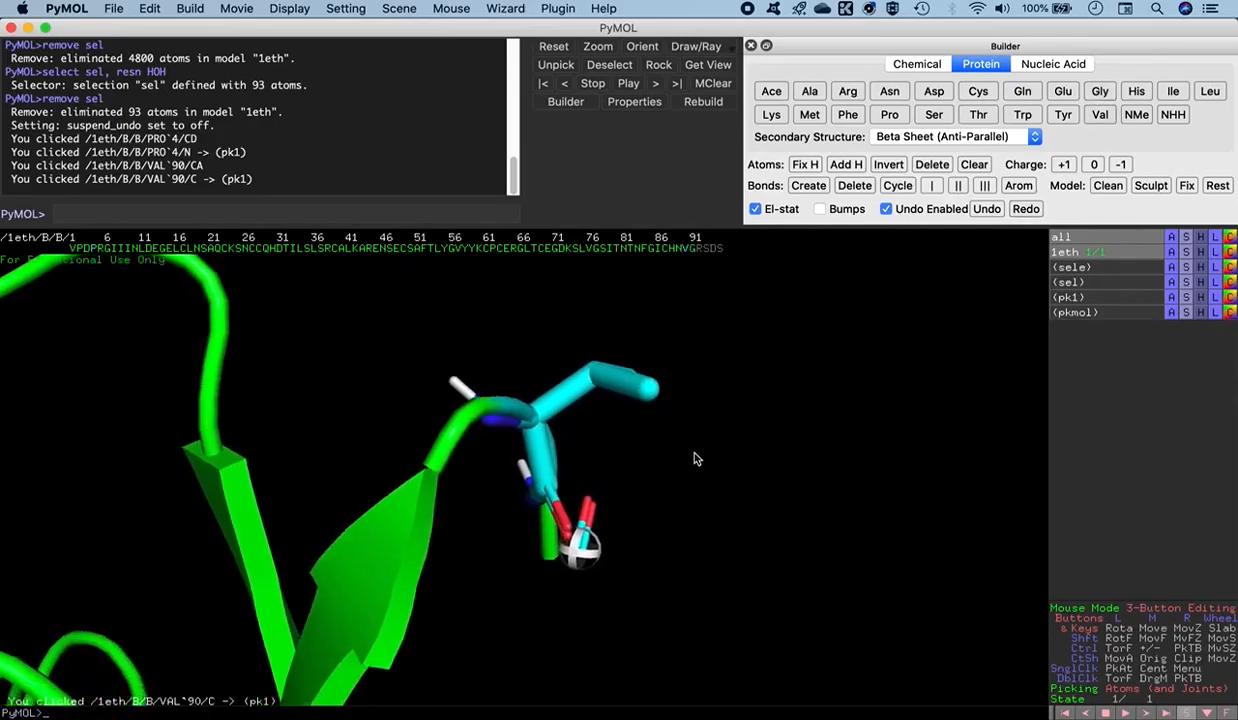
- Extend the C-terminus beyond the new glycine by building Arg, Ser, Asp and Ser residues in that order
drag(418, 315, 383, 284)
drag(716, 468, 660, 472)
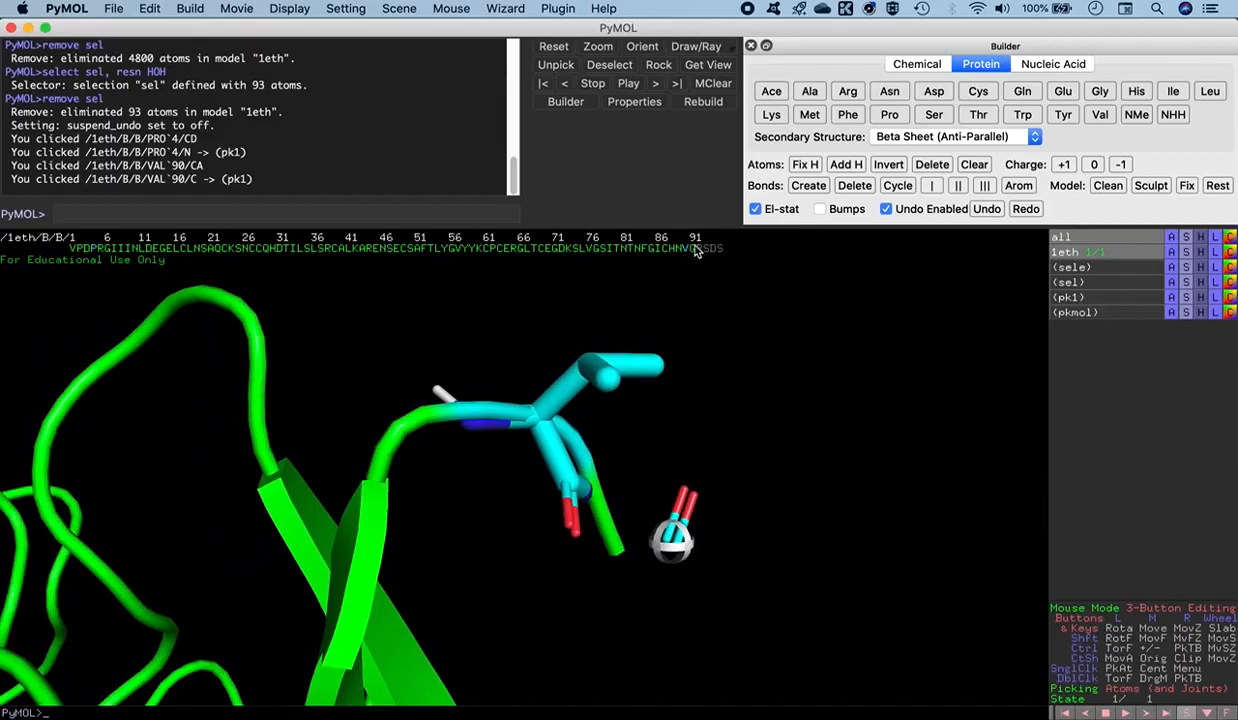
drag(646, 588, 634, 604)
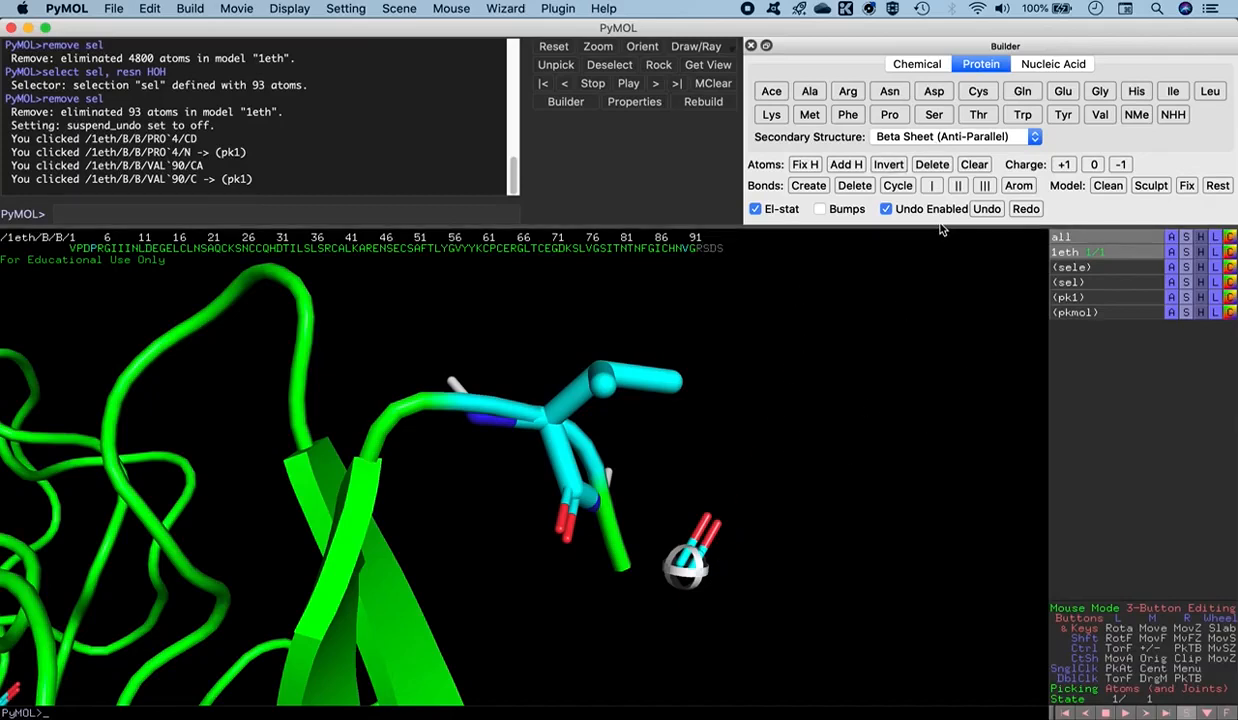
click(848, 92)
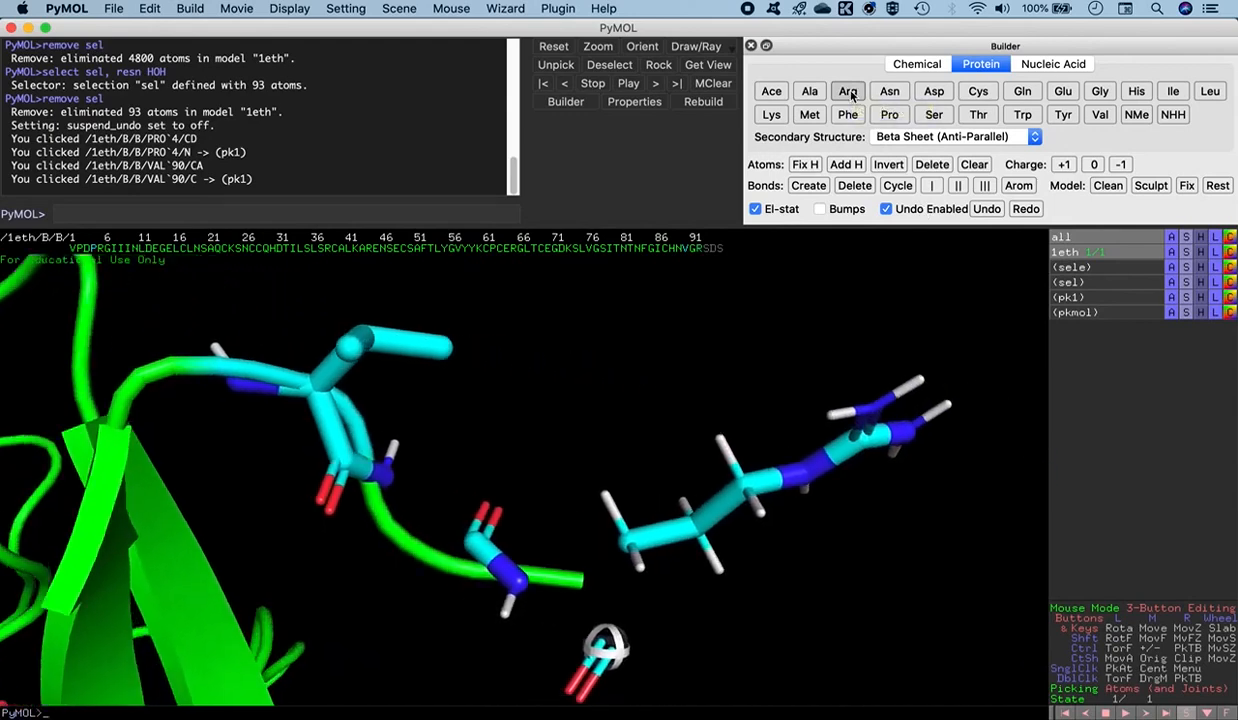
drag(637, 596, 620, 545)
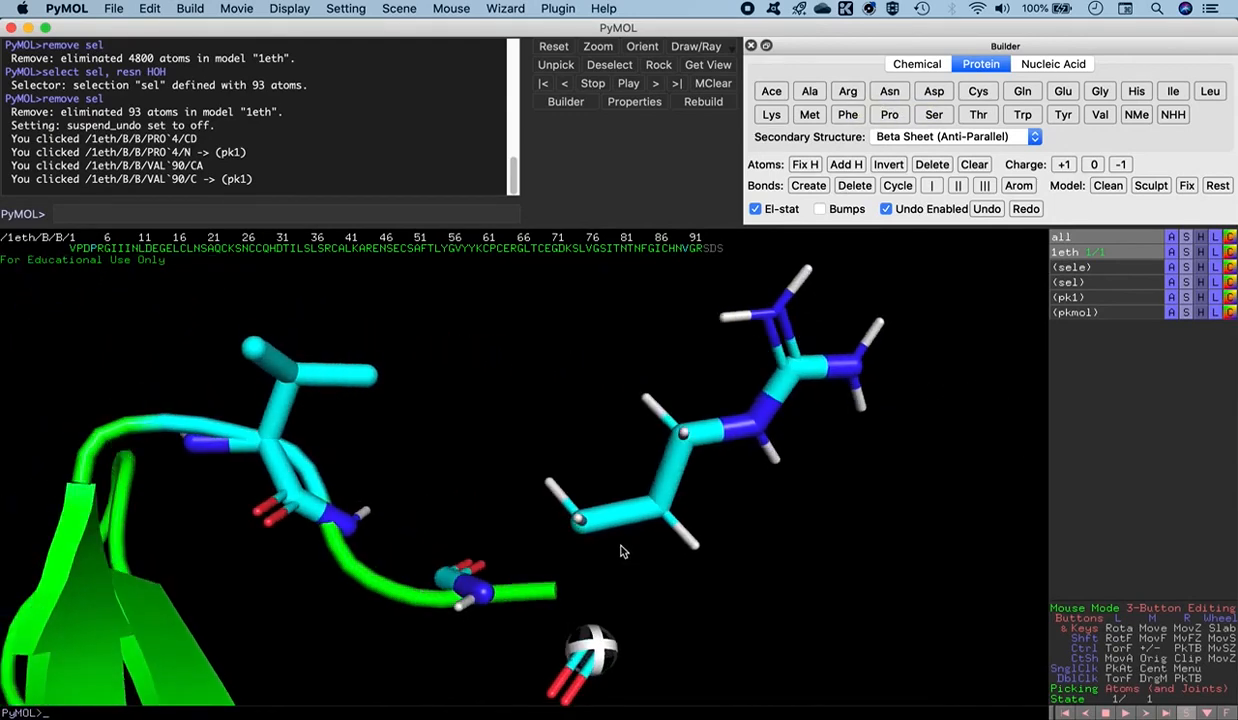
middle_drag(643, 577, 582, 523)
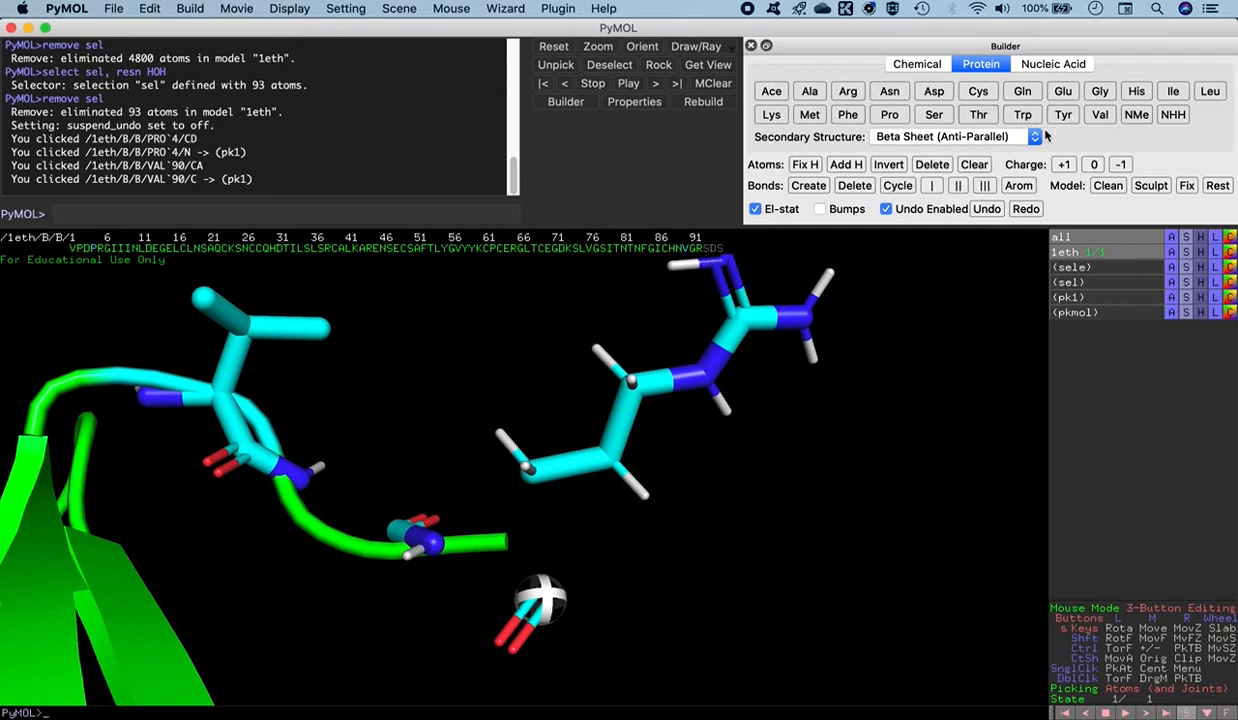
click(932, 116)
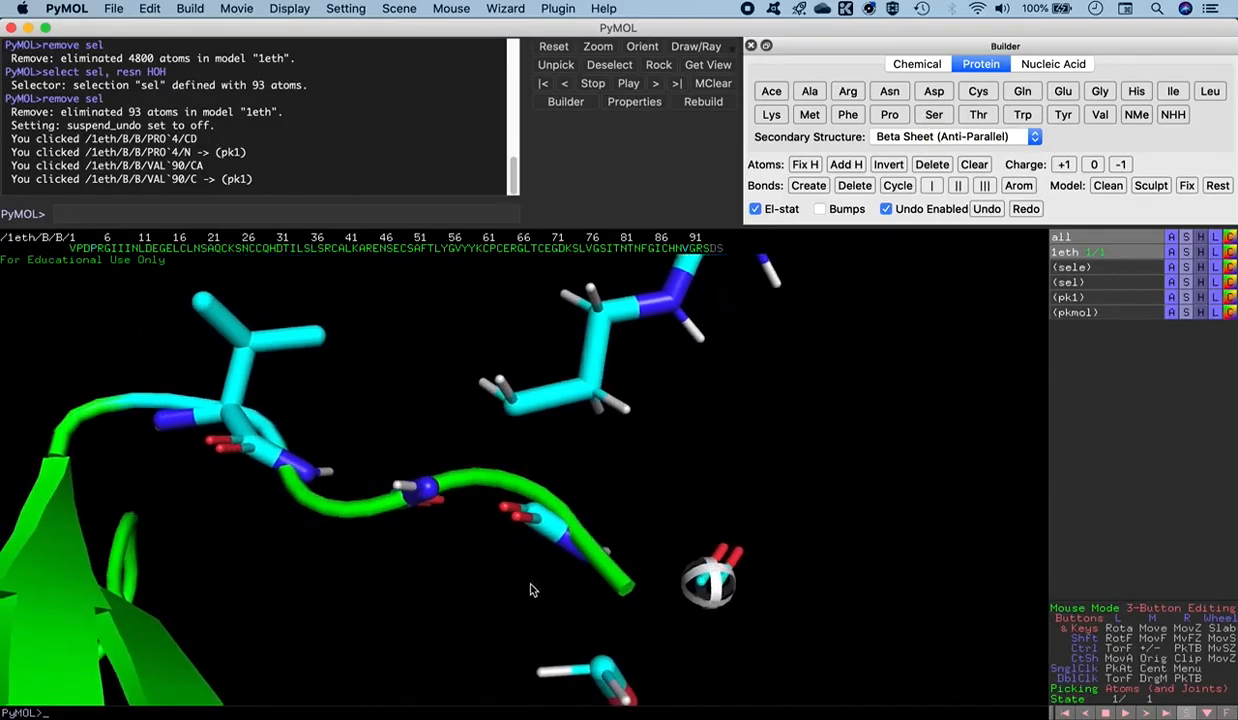
middle_drag(530, 596, 526, 491)
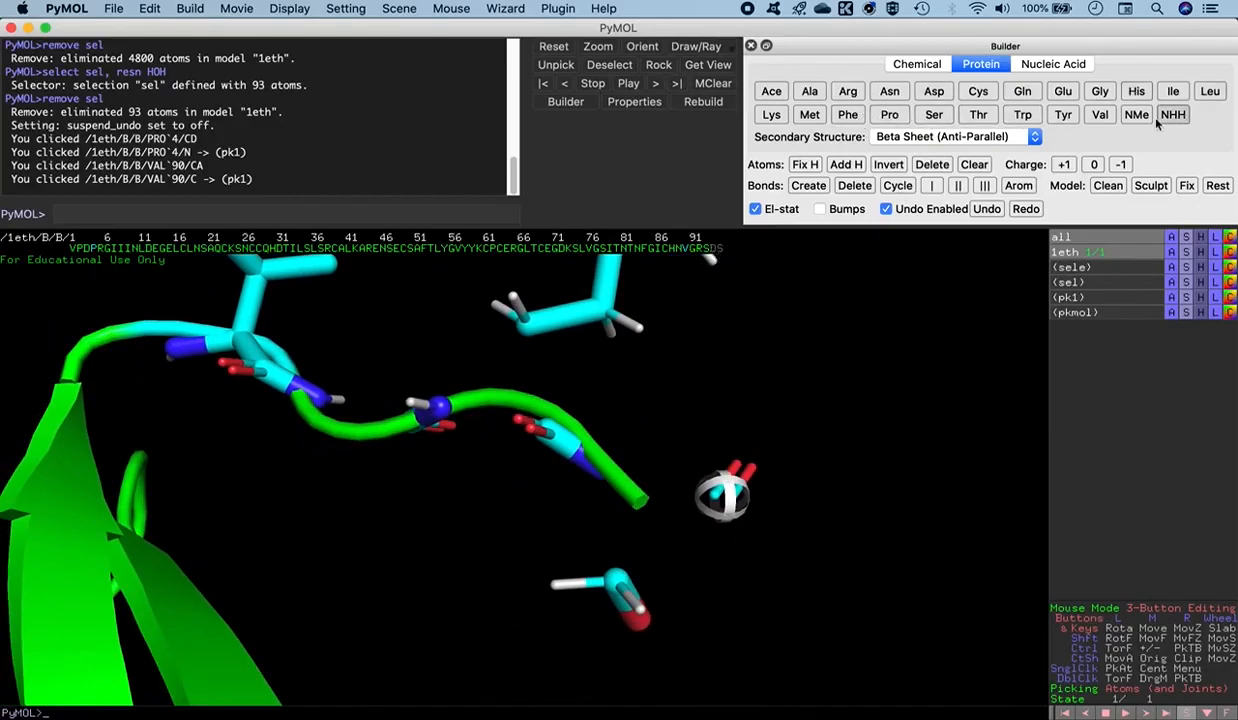
click(934, 92)
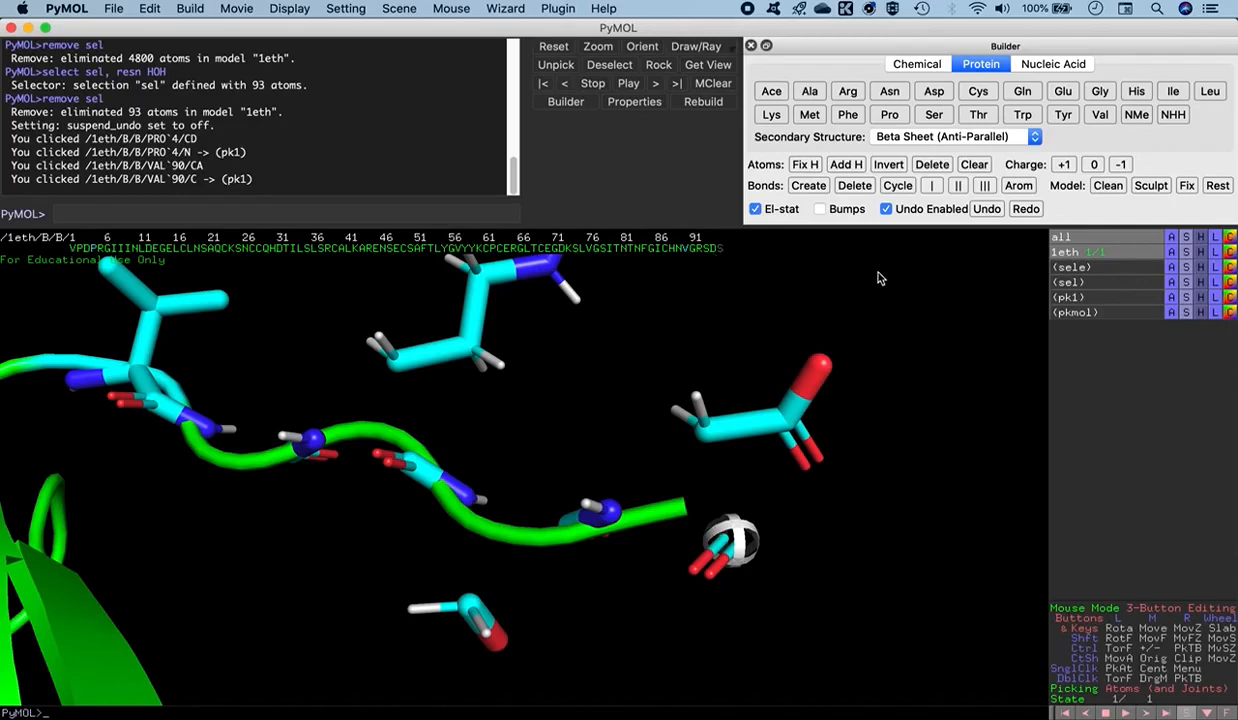
click(937, 116)
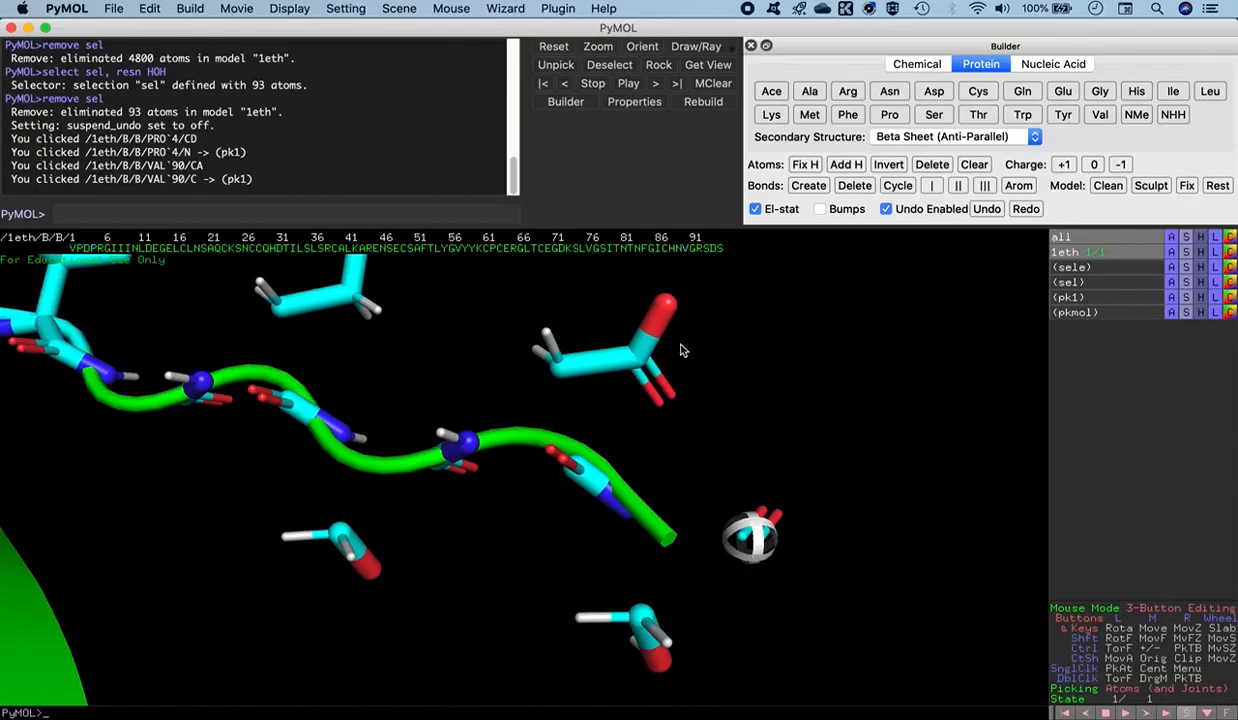
- Select the five newly built C-terminal residues GRSDS in the sequence and show them as licorice
drag(694, 250, 721, 250)
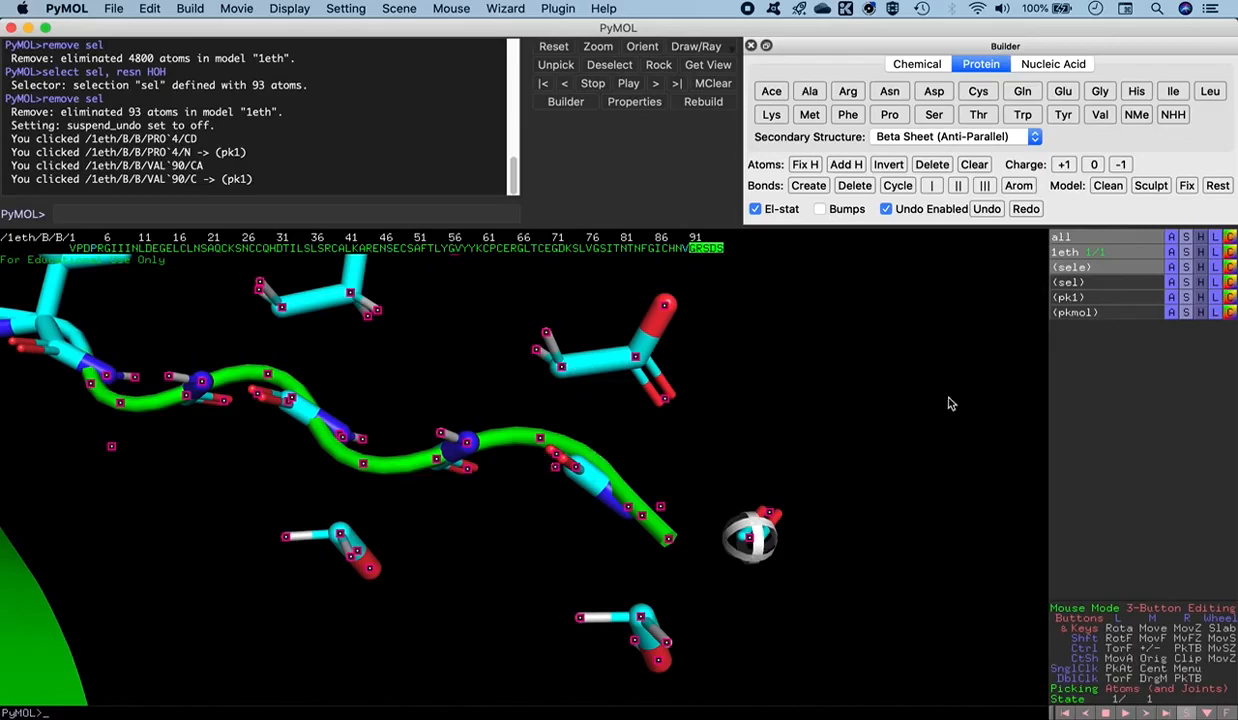
click(1186, 267)
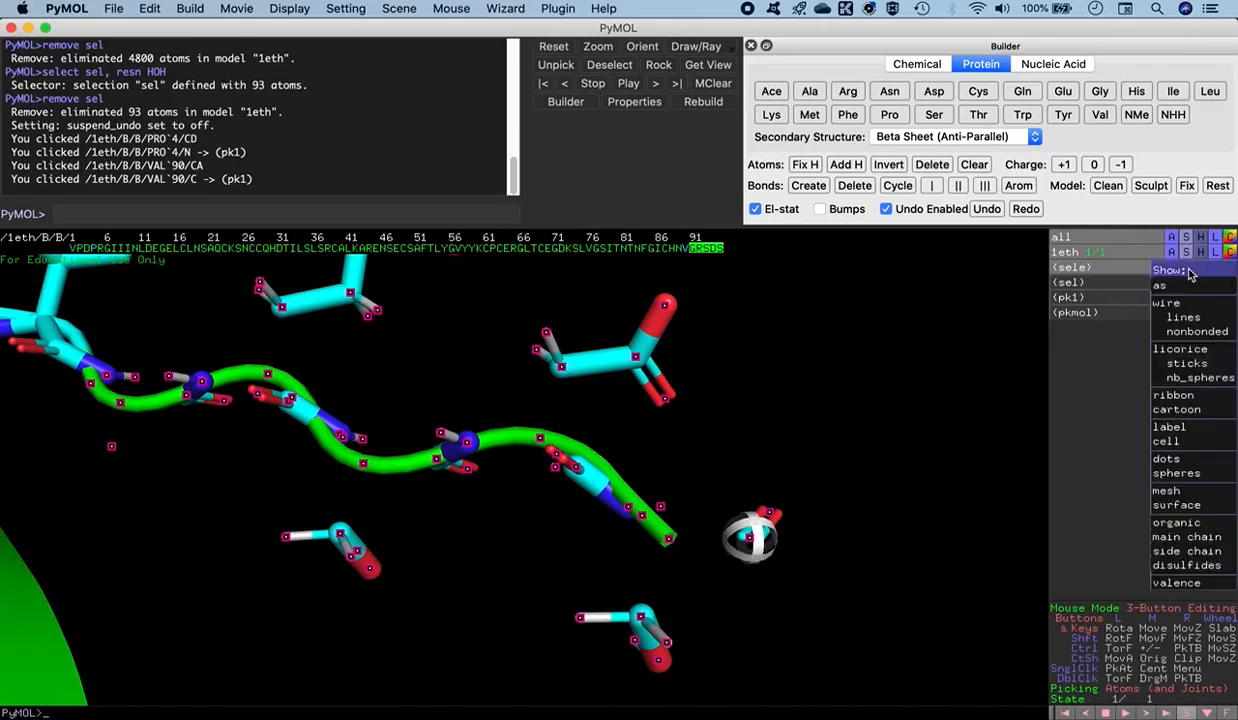
click(1186, 362)
drag(647, 418, 462, 593)
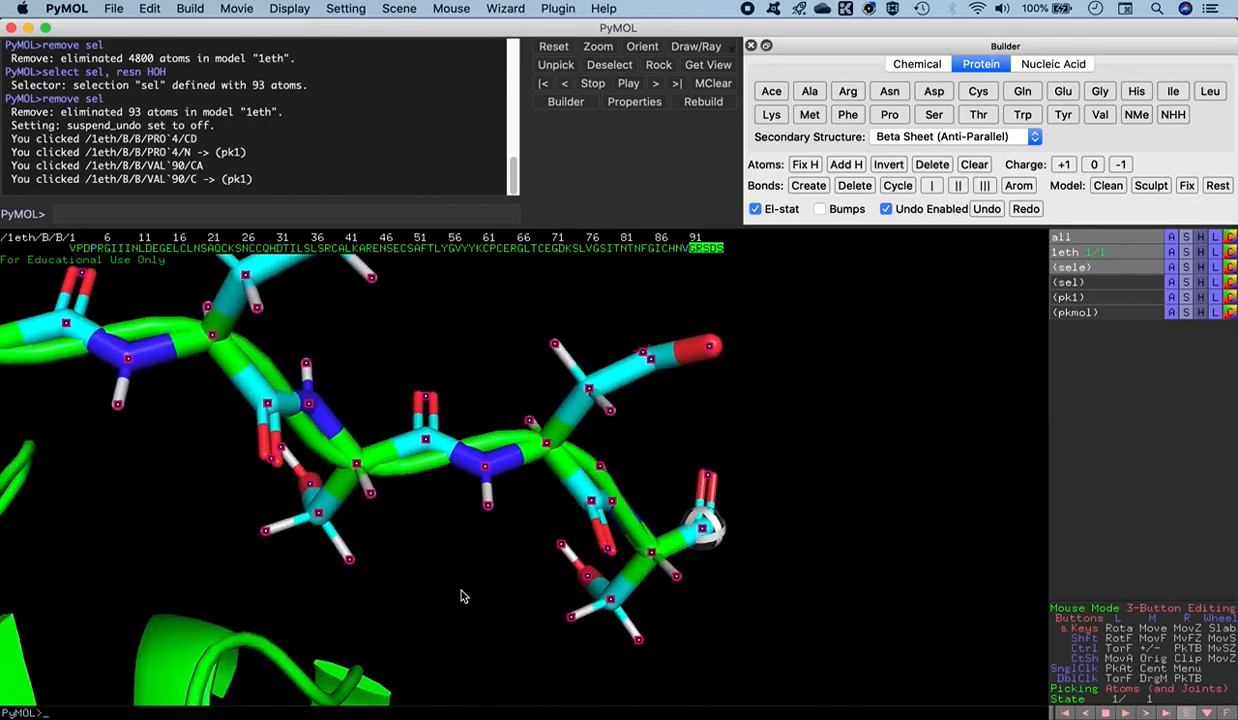
right_drag(803, 439, 734, 303)
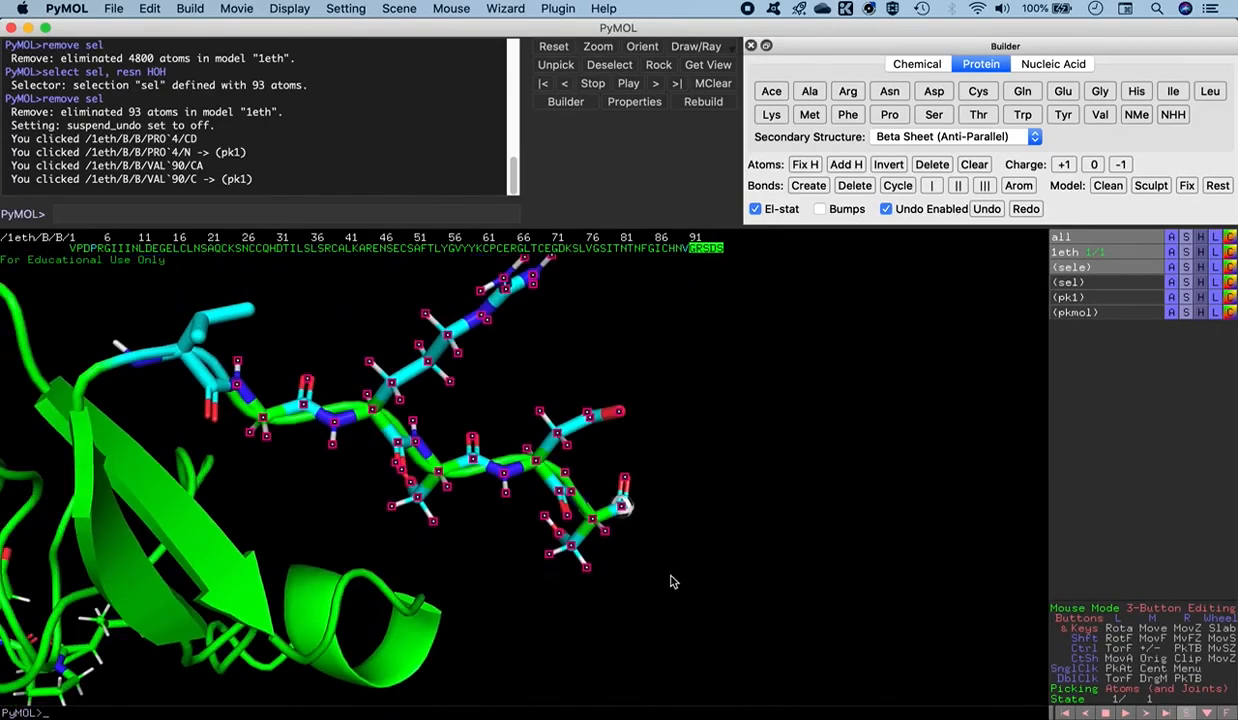
- Deselect the new C-terminal residues, clear the atom picking and inspect the whole chain with both rebuilt ends
middle_drag(515, 599, 721, 558)
drag(721, 558, 450, 378)
middle_click(450, 378)
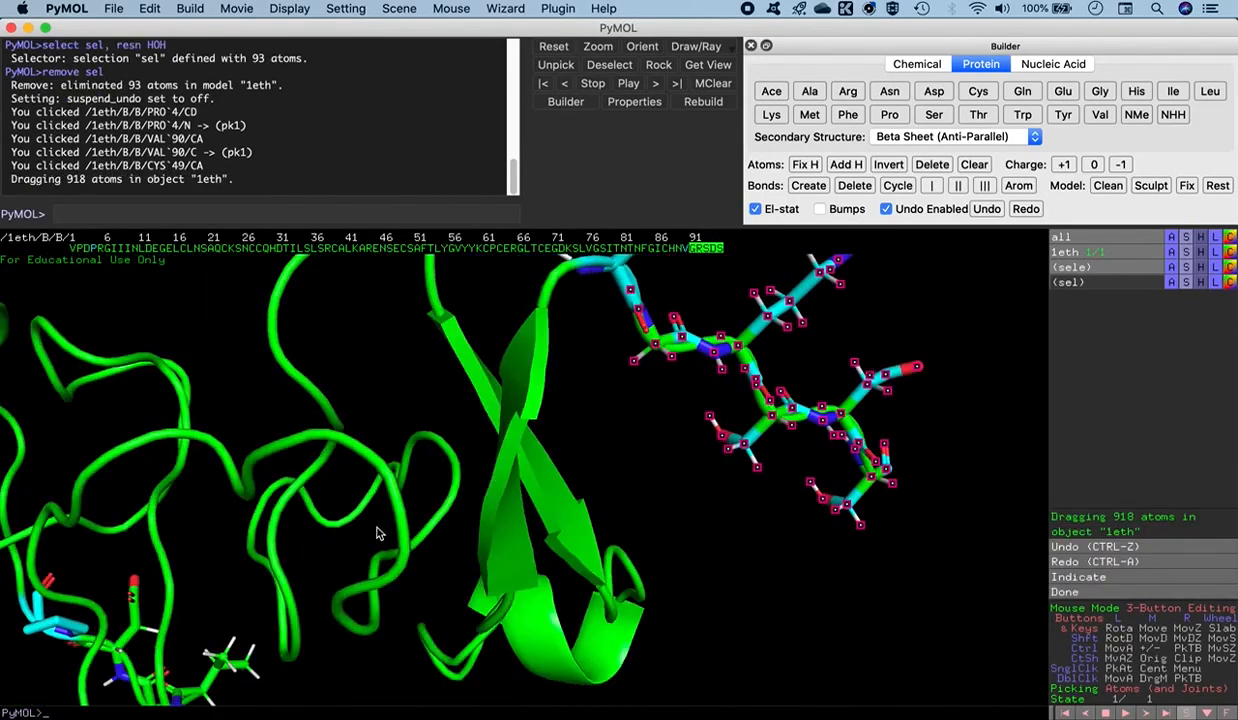
middle_drag(363, 553, 624, 497)
right_drag(614, 503, 562, 338)
click(744, 518)
drag(753, 537, 464, 458)
middle_drag(514, 552, 523, 468)
drag(523, 470, 530, 495)
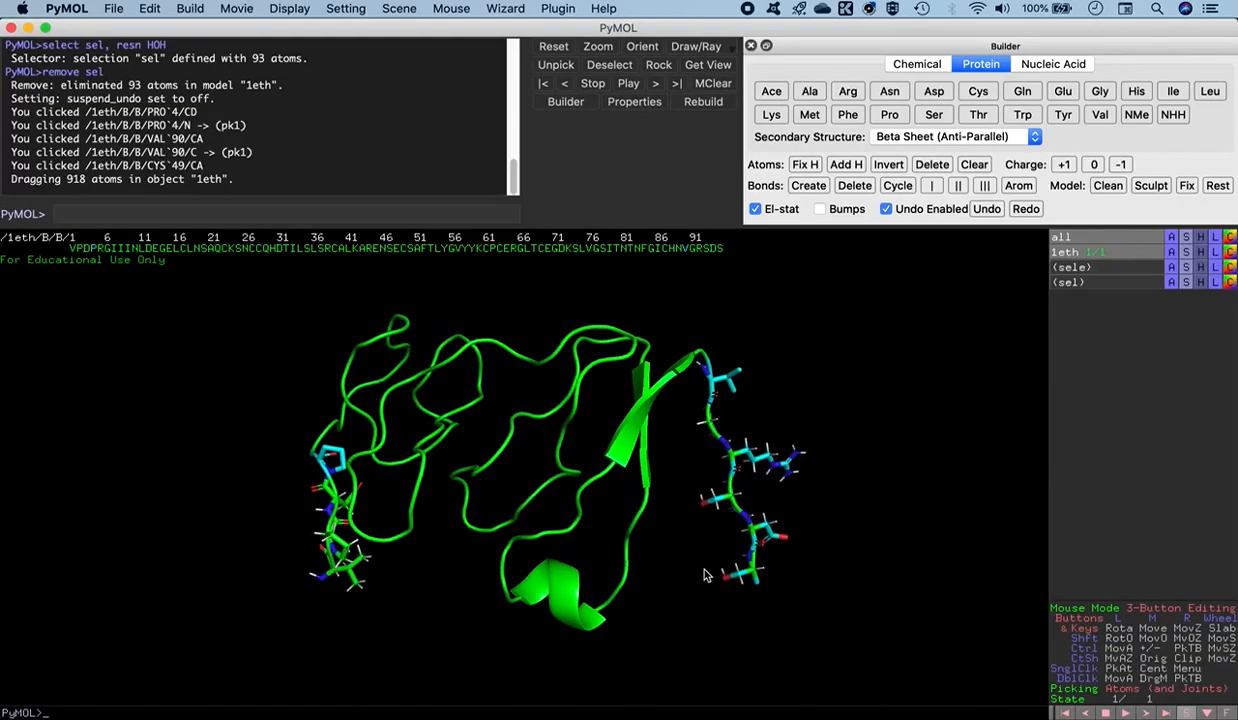
- Start a molecule export of the enabled object, setting the PDB options to write a HEADER for every object
click(116, 10)
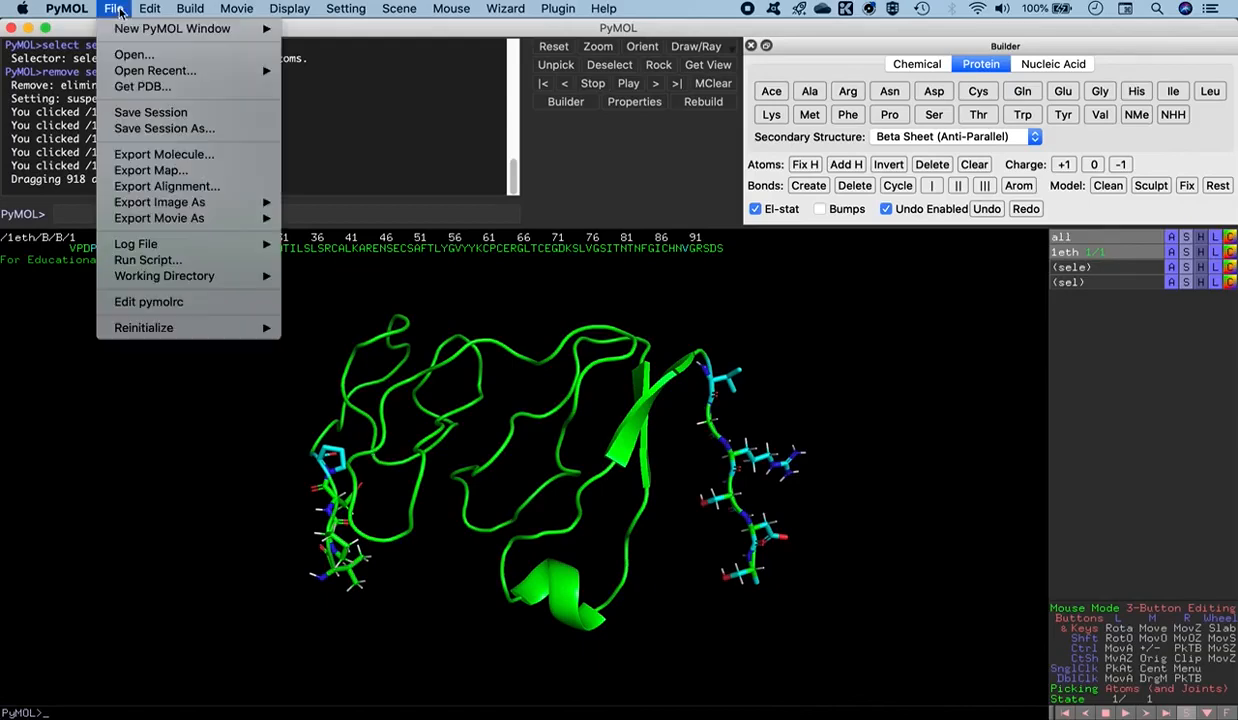
mouse_move(187, 223)
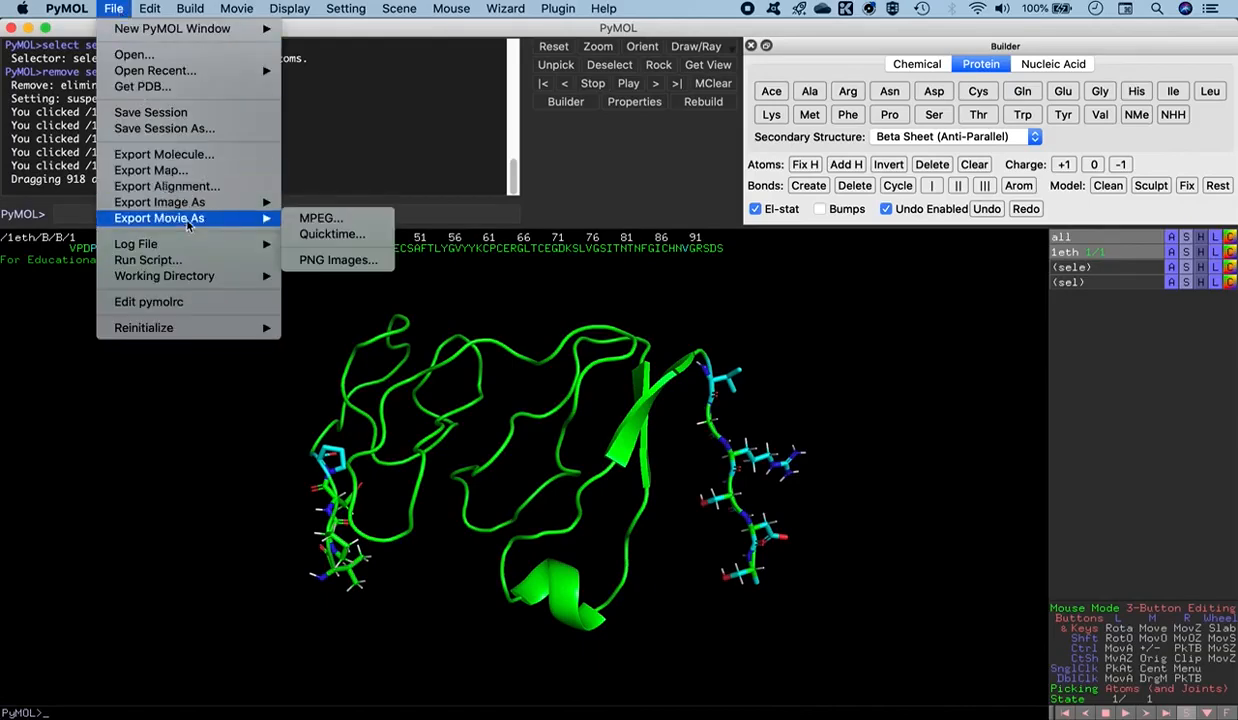
click(160, 154)
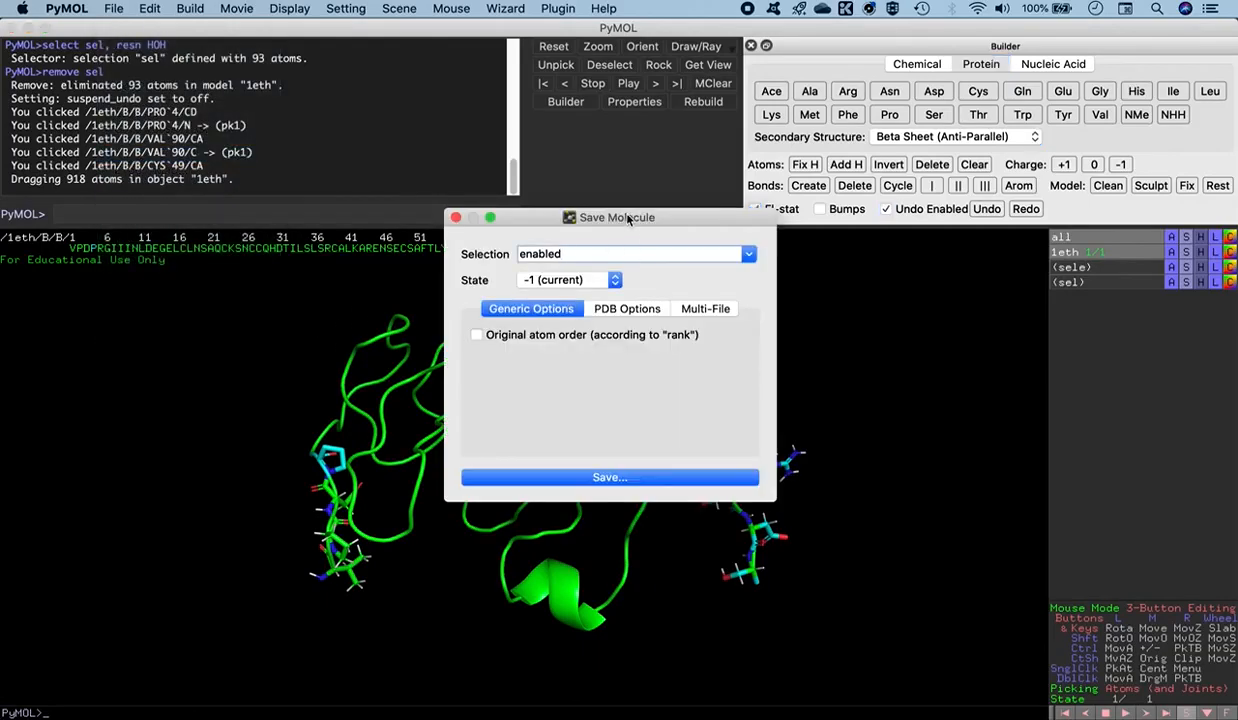
drag(628, 220, 507, 139)
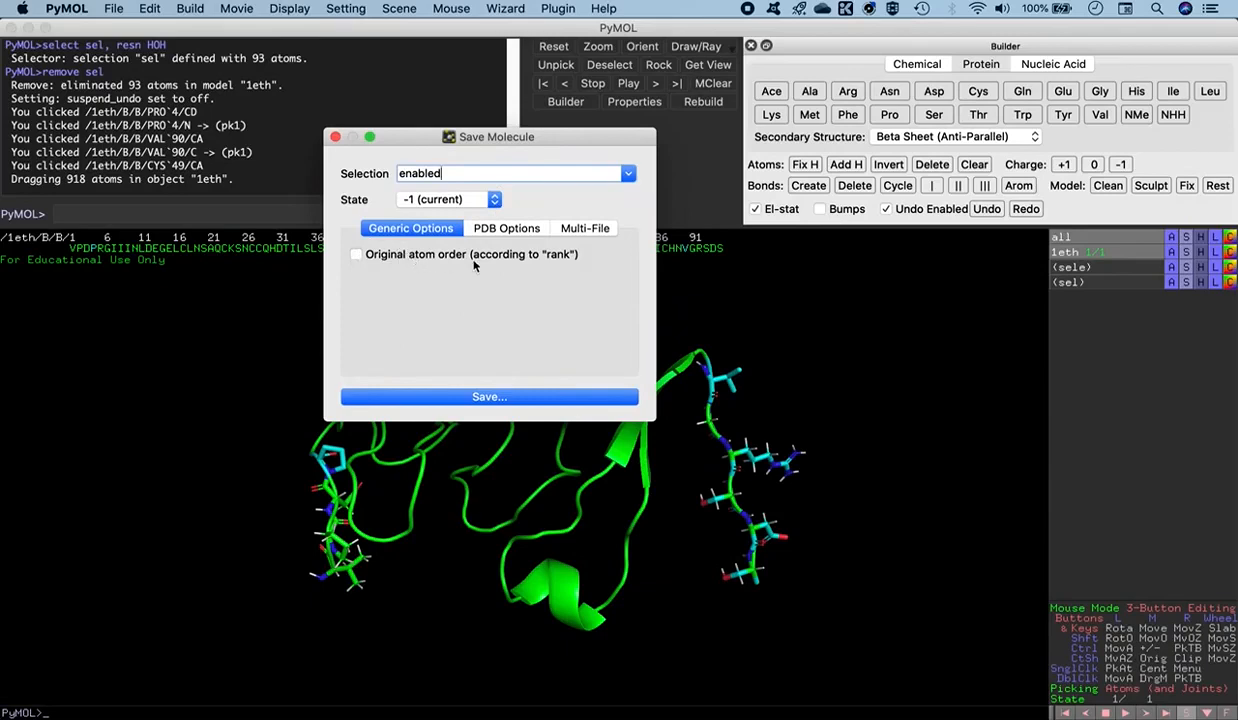
click(504, 229)
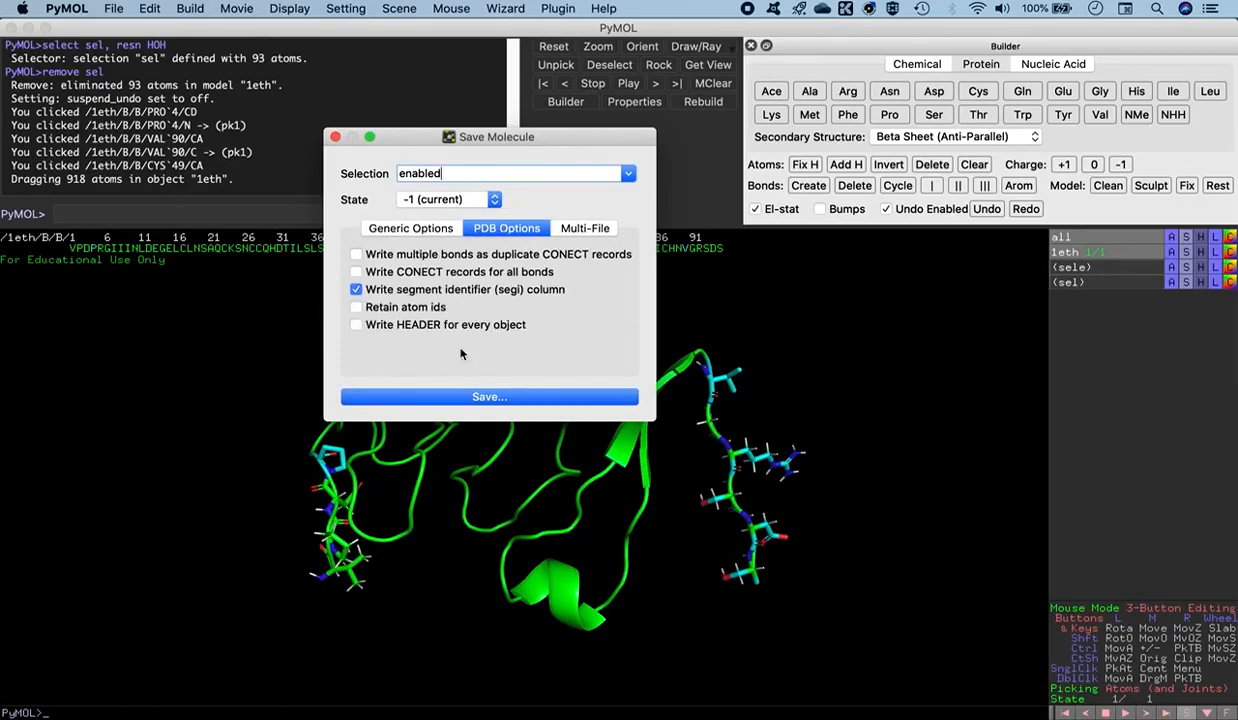
click(376, 325)
click(491, 398)
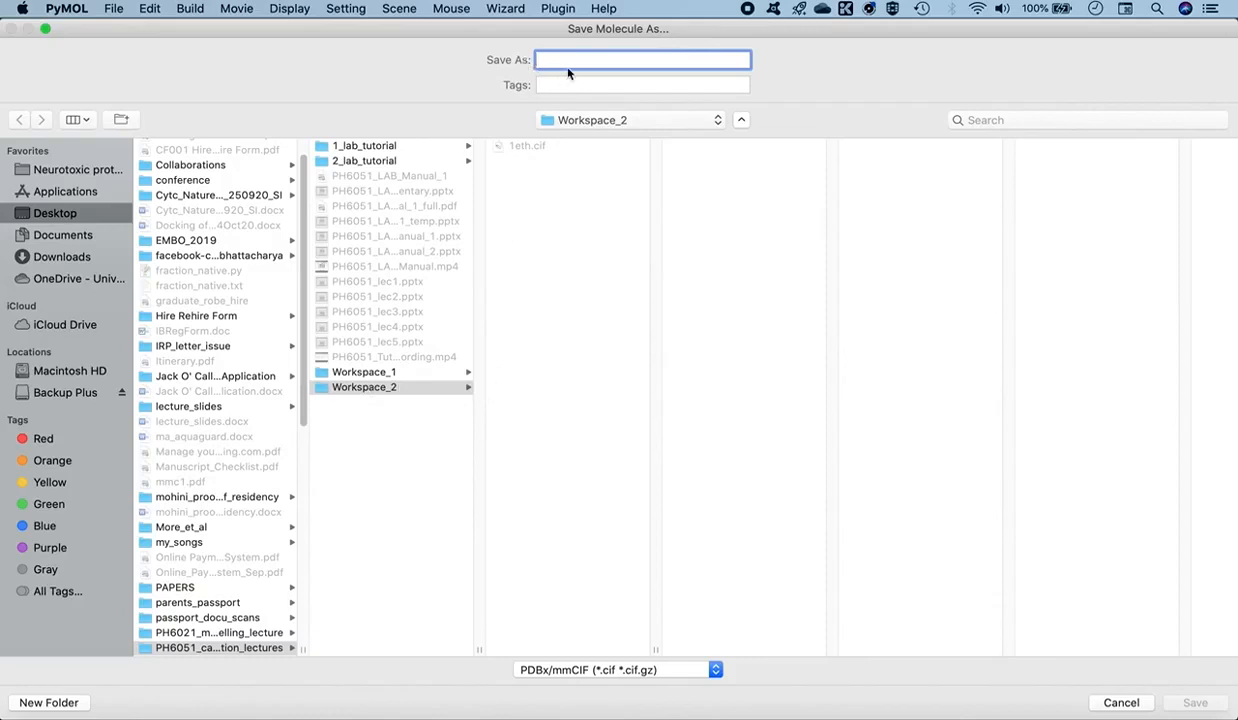
- Save the molecule in PDB format as 1eth_mod.pdb in the Workspace_2 folder, and close the molecule viewer
text(1eth_mod)
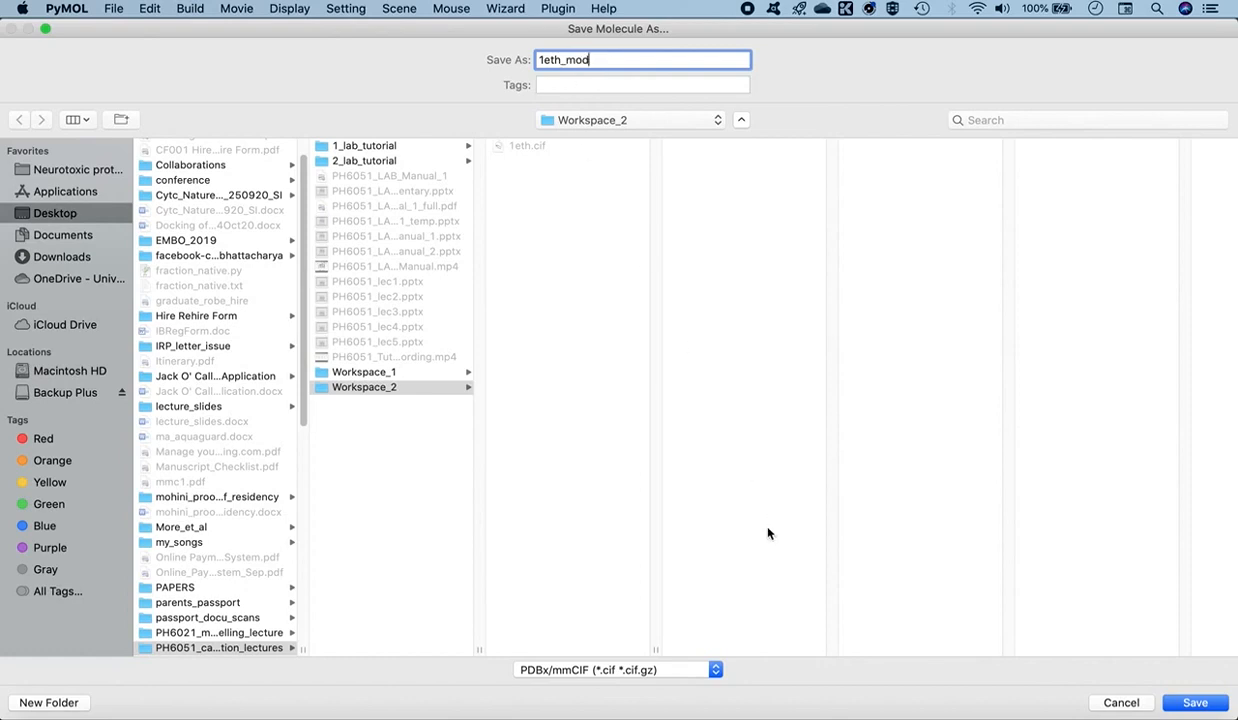
click(649, 670)
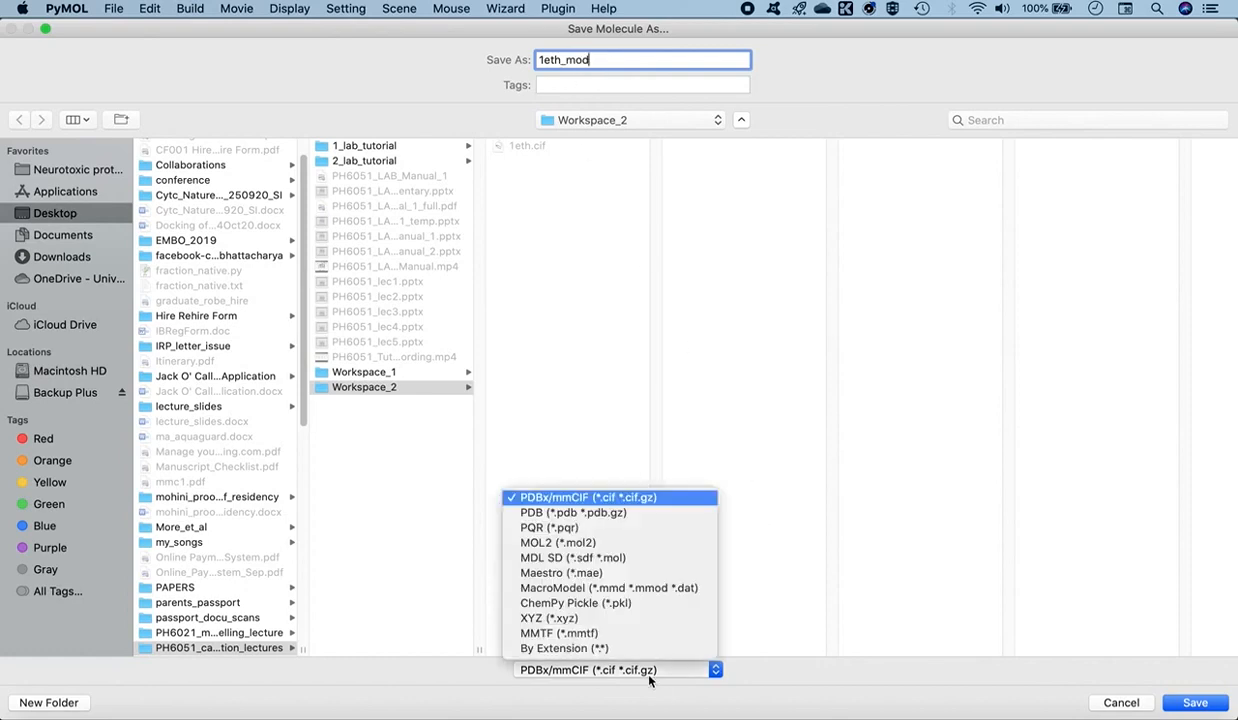
click(585, 513)
click(597, 60)
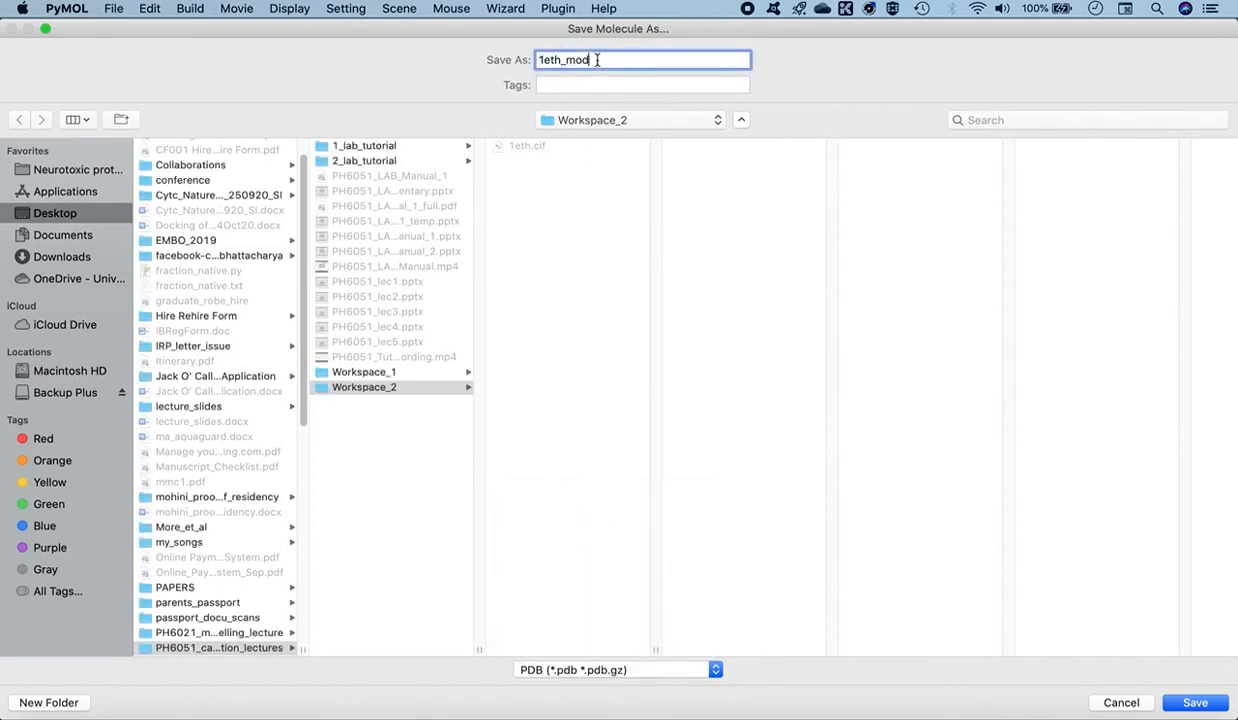
text(.pdb)
click(1192, 703)
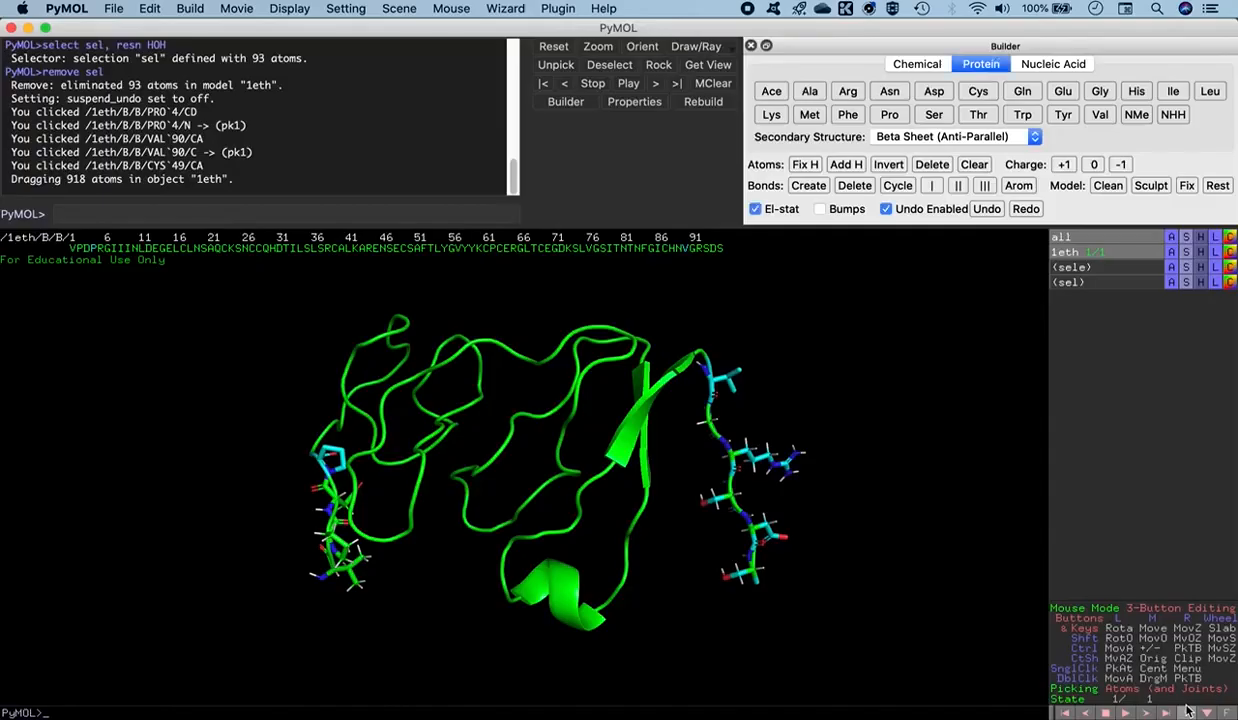
drag(515, 462, 546, 493)
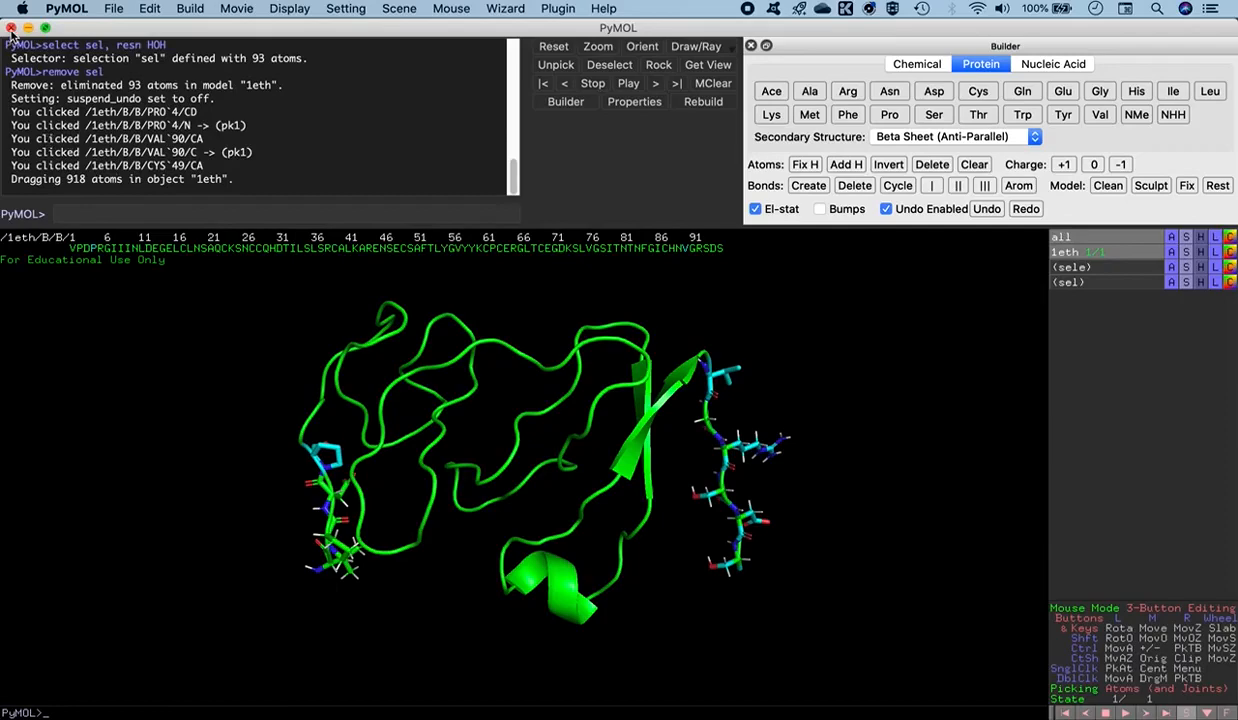
click(10, 28)
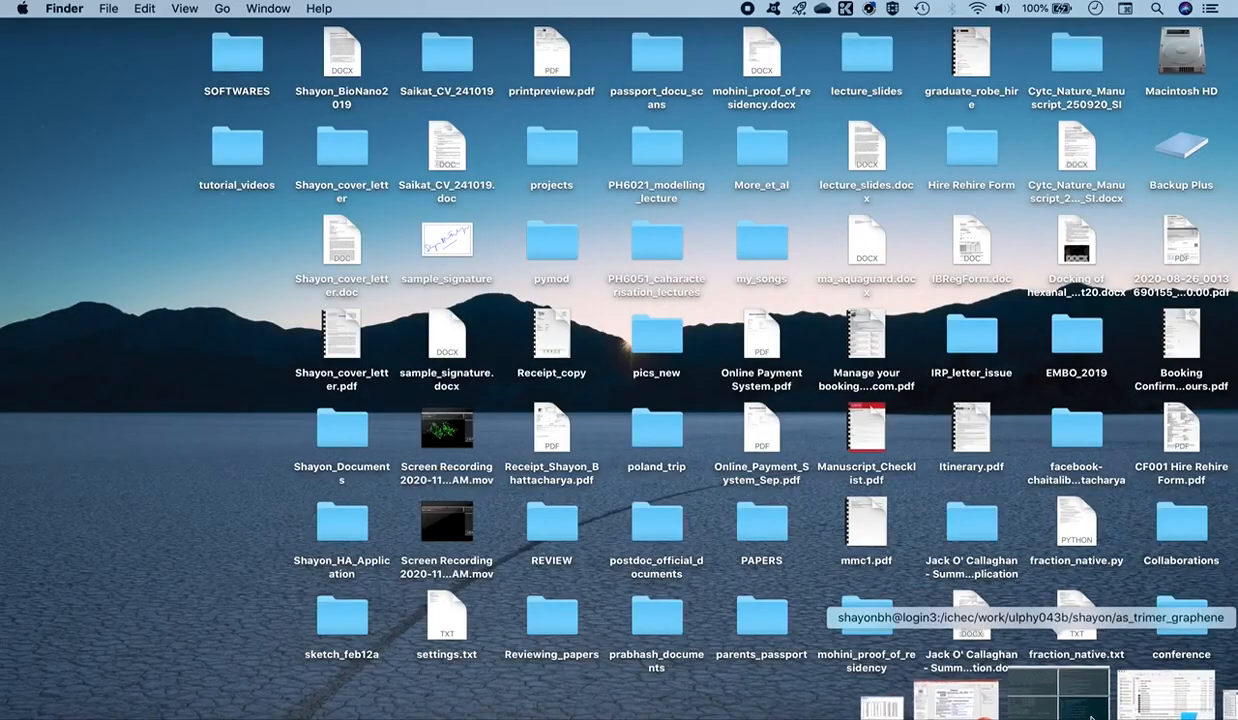
- Switch to the iTerm2 terminal, open 1eth_mod.pdb in PyMOL from the Workspace_2 folder, and enlarge the viewer window
click(1080, 708)
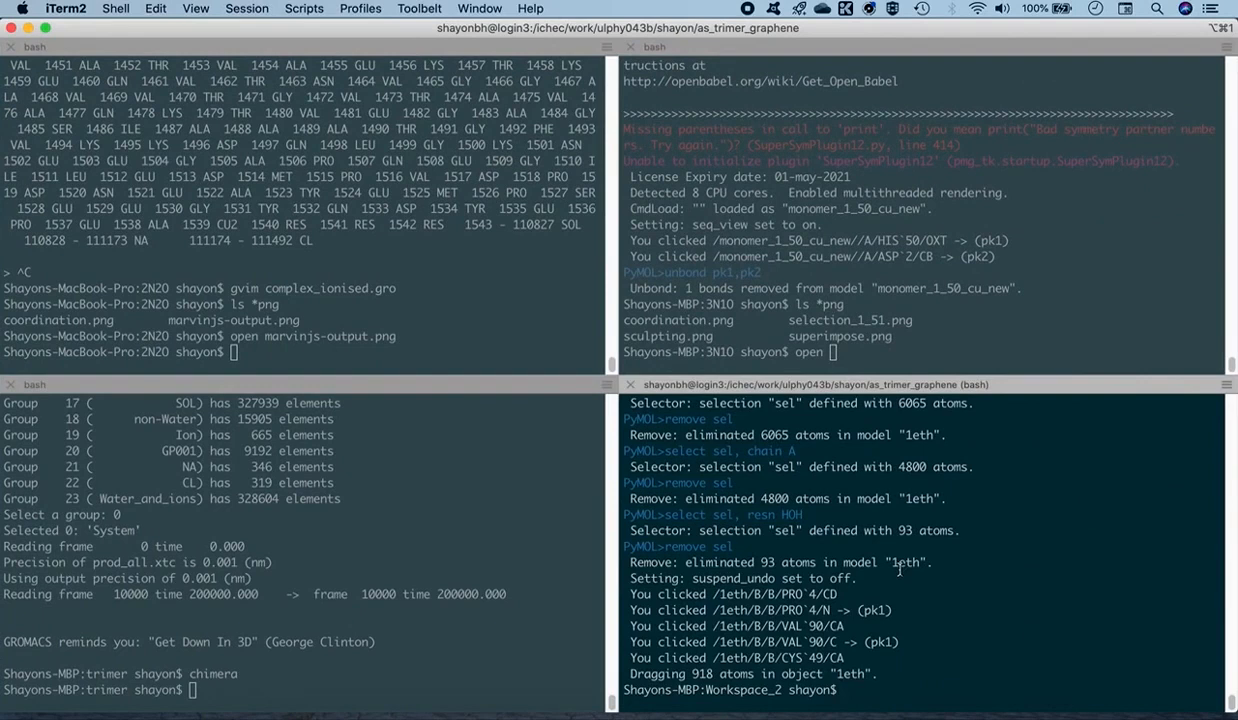
text(pymol 1eth_mod.pdb)
key(Return)
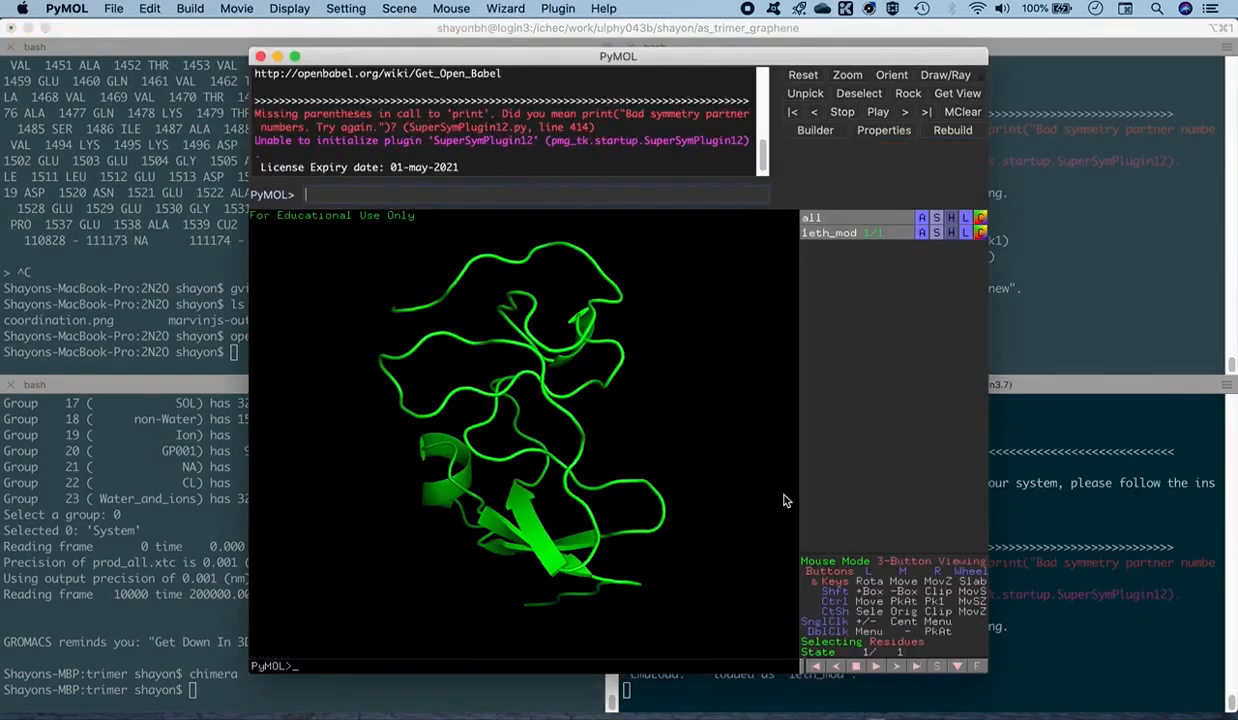
drag(556, 370, 566, 155)
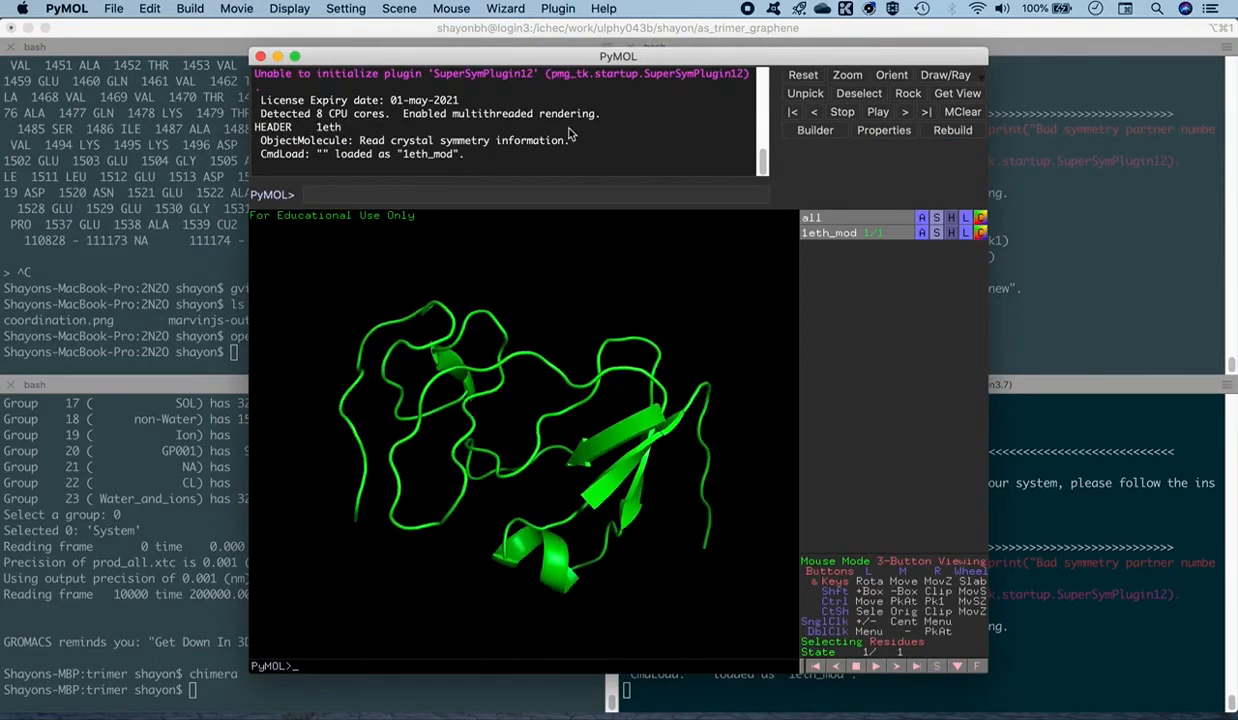
double_click(675, 58)
drag(578, 507, 475, 436)
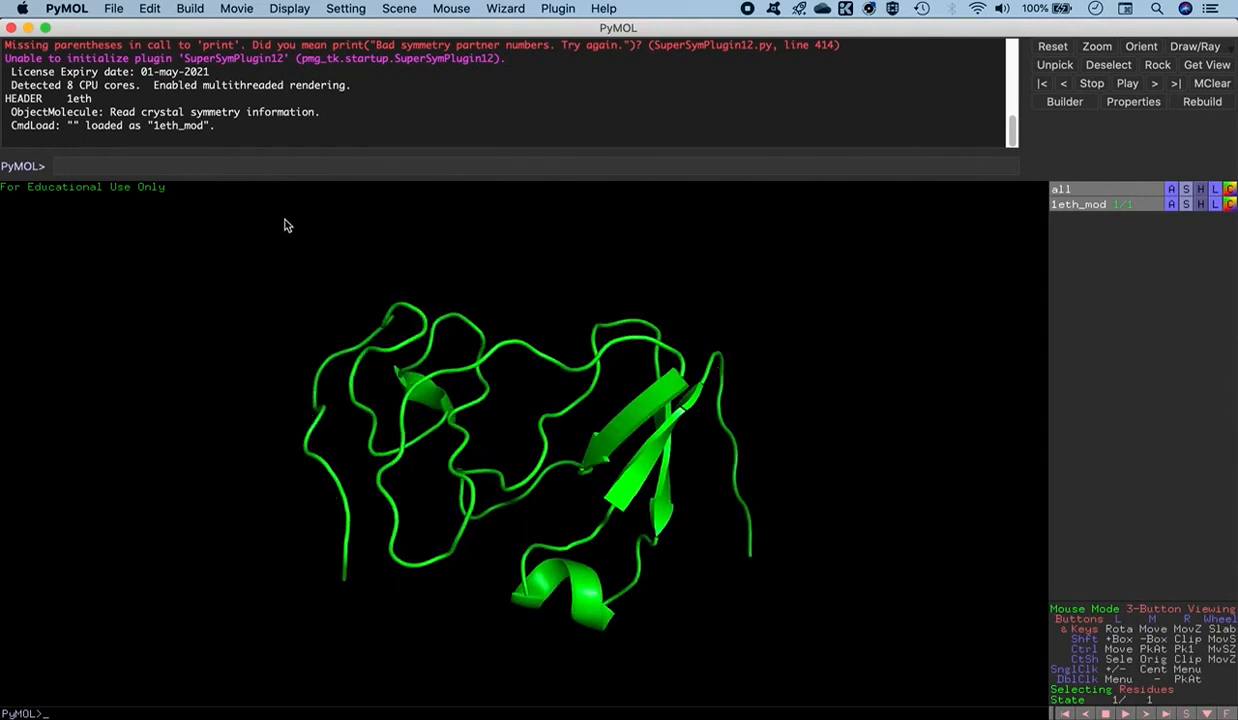
- Display the sequence and select the rebuilt N-terminal residues VPD together with the C-terminal residues GRSDS
click(278, 9)
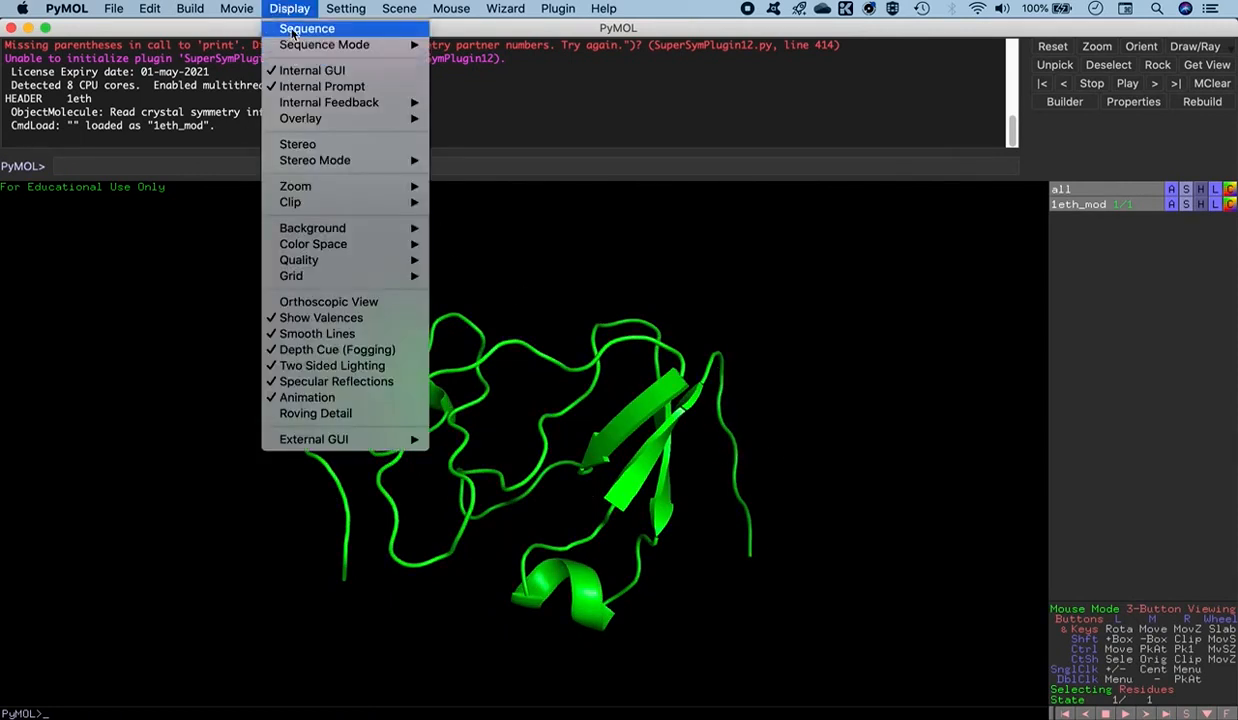
click(293, 32)
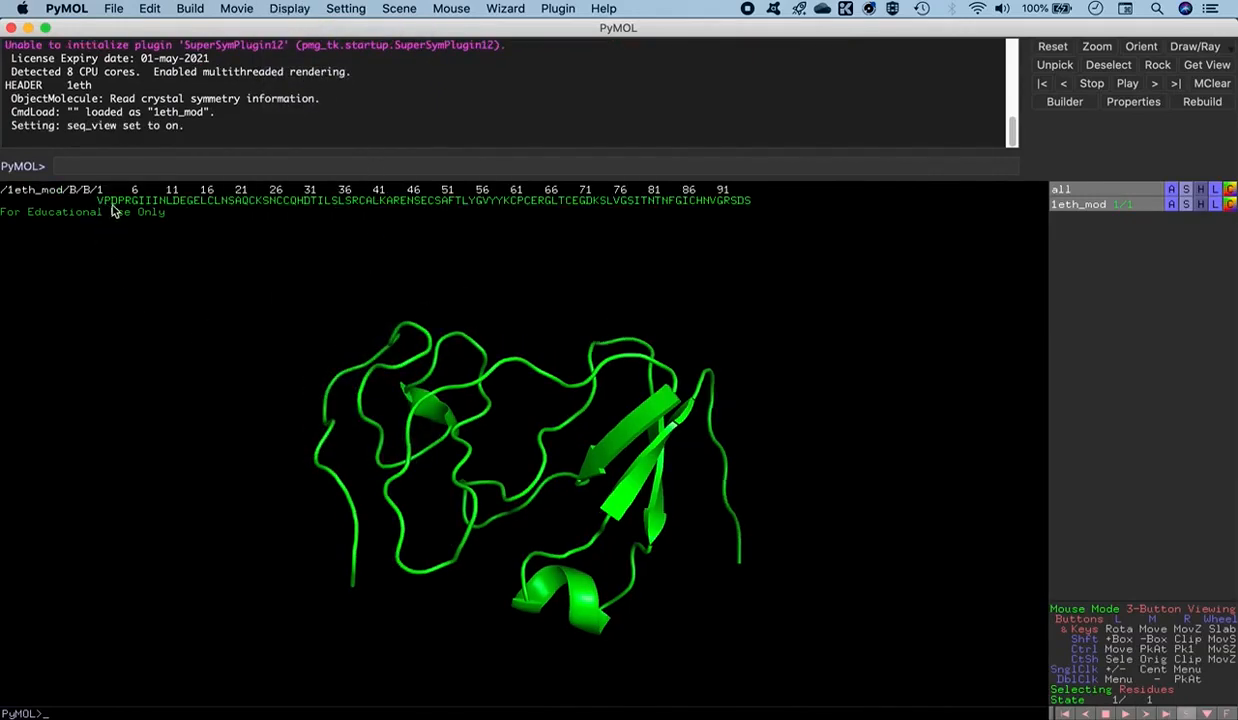
drag(100, 200, 115, 200)
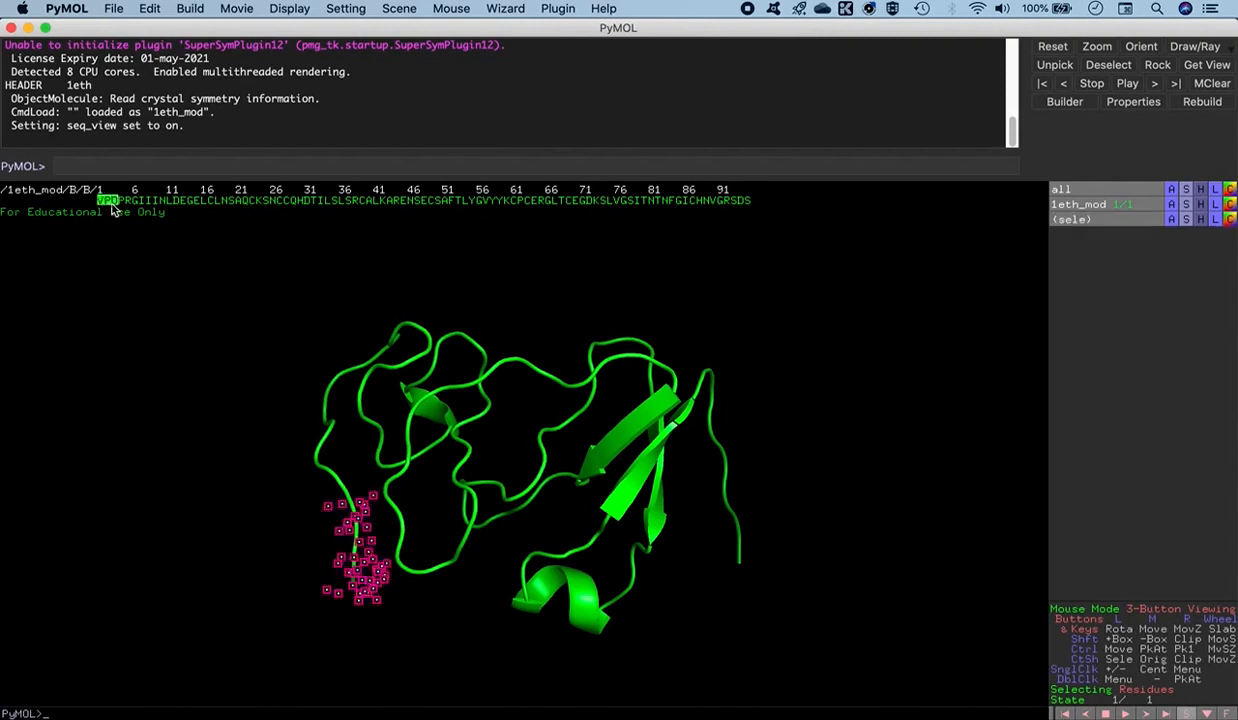
click(721, 202)
drag(721, 208, 748, 213)
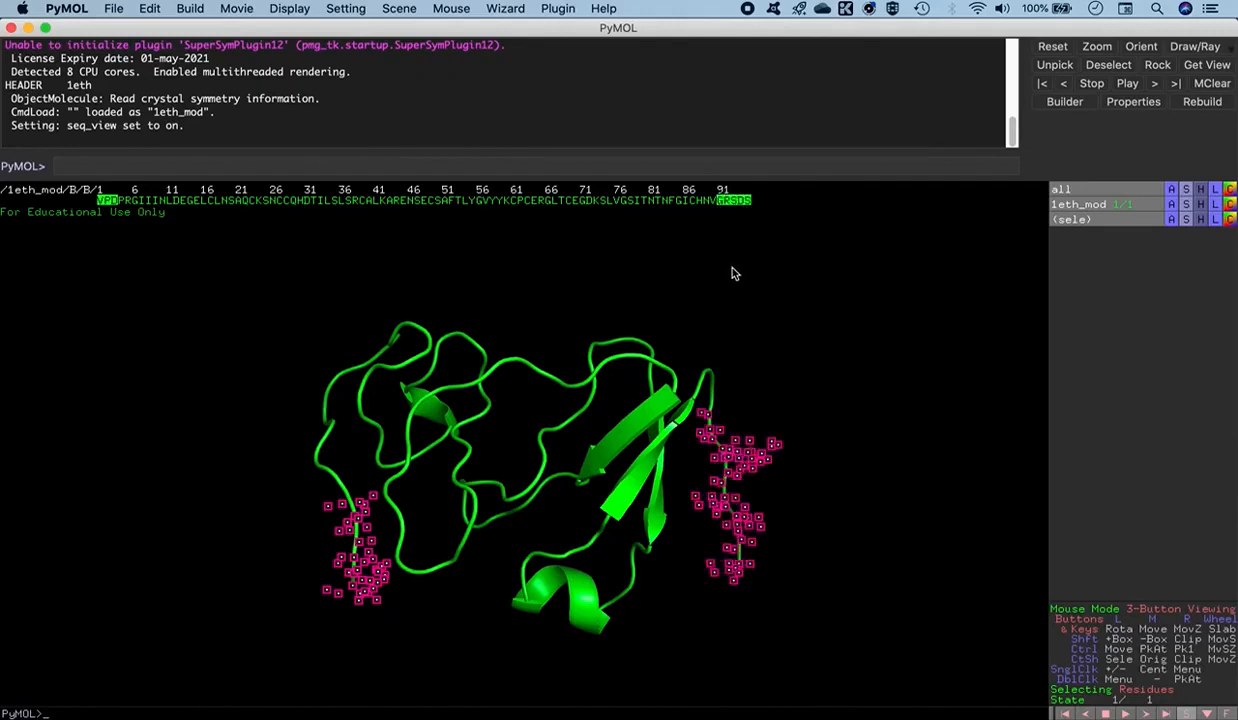
drag(530, 290, 552, 336)
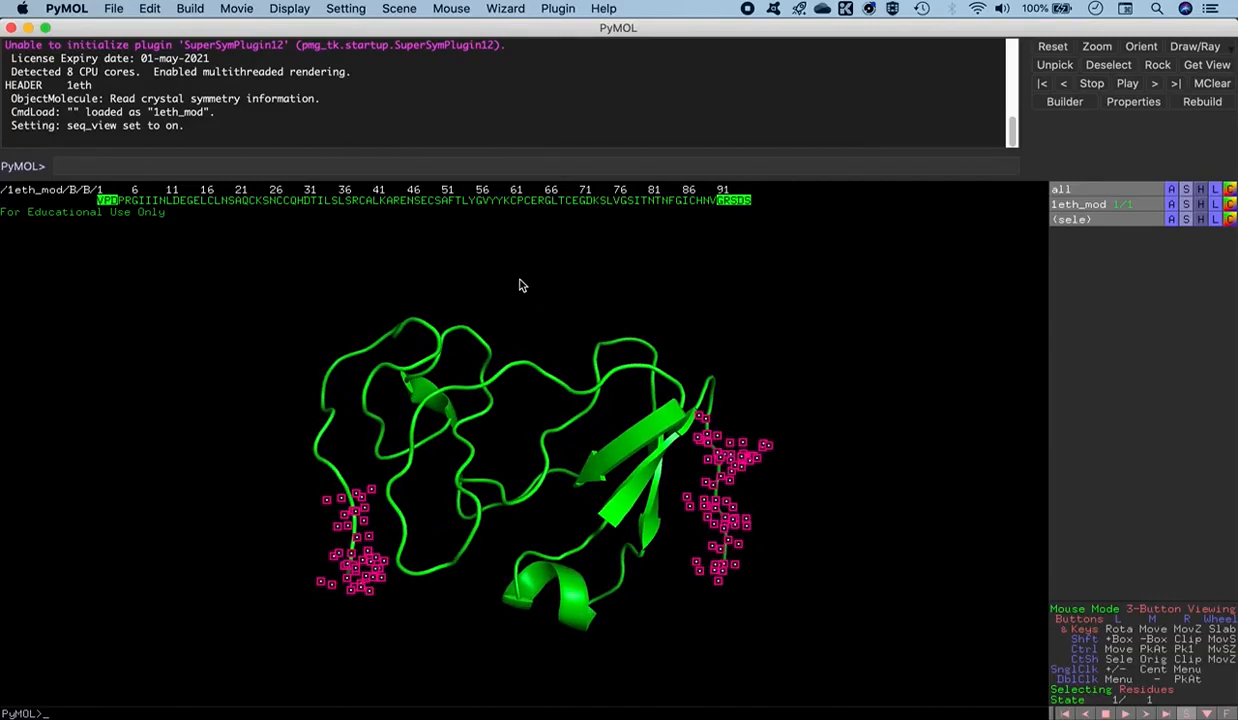
- Clear the residue selection and inspect both rebuilt ends of the chain from several angles before closing the viewer
click(552, 310)
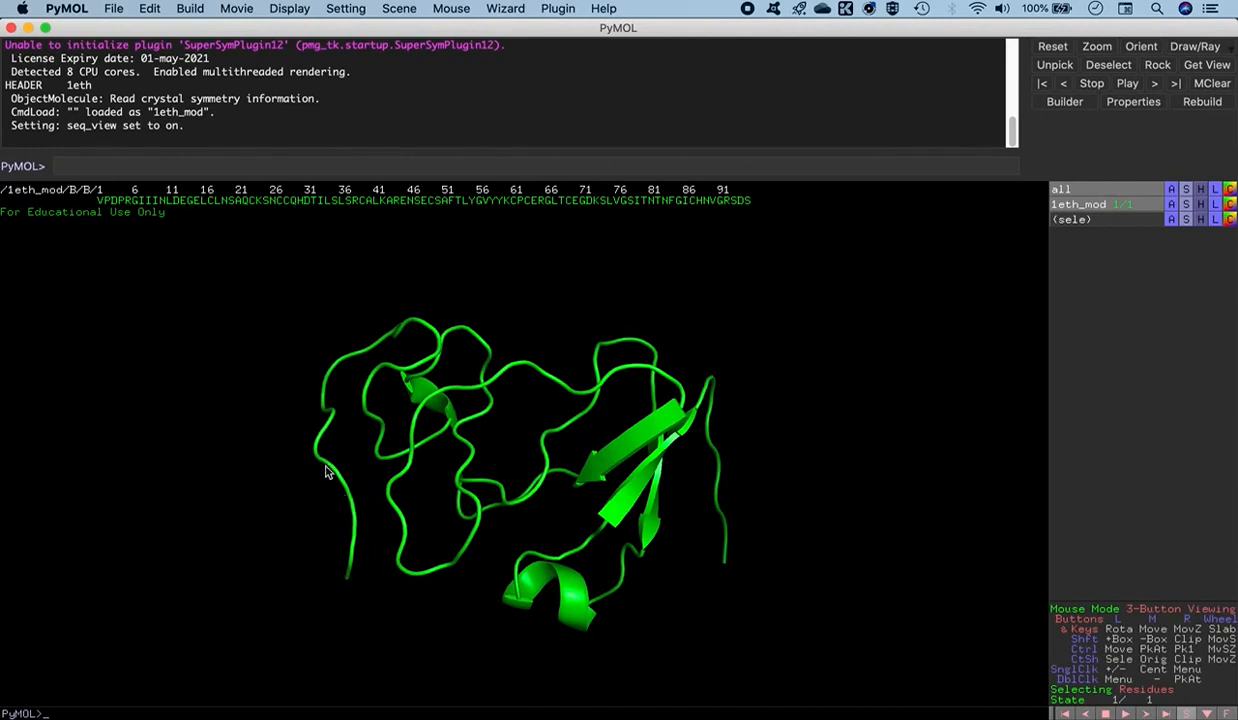
drag(396, 513, 429, 514)
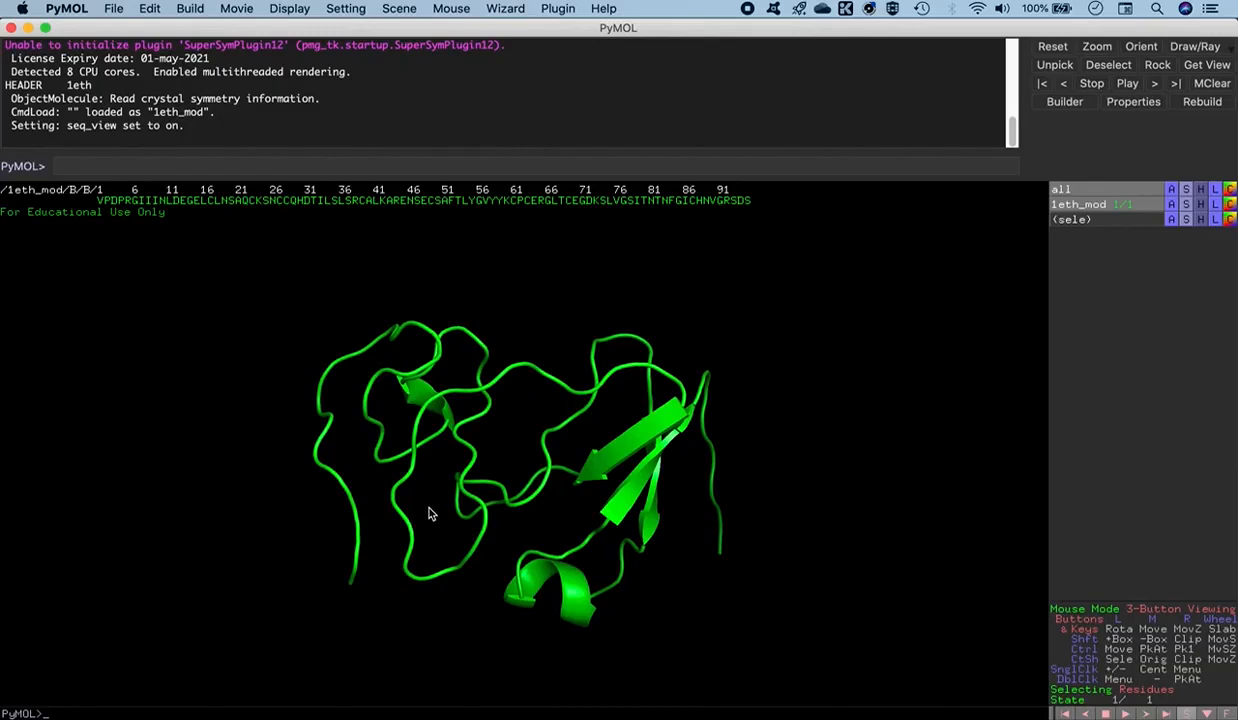
drag(679, 526, 352, 578)
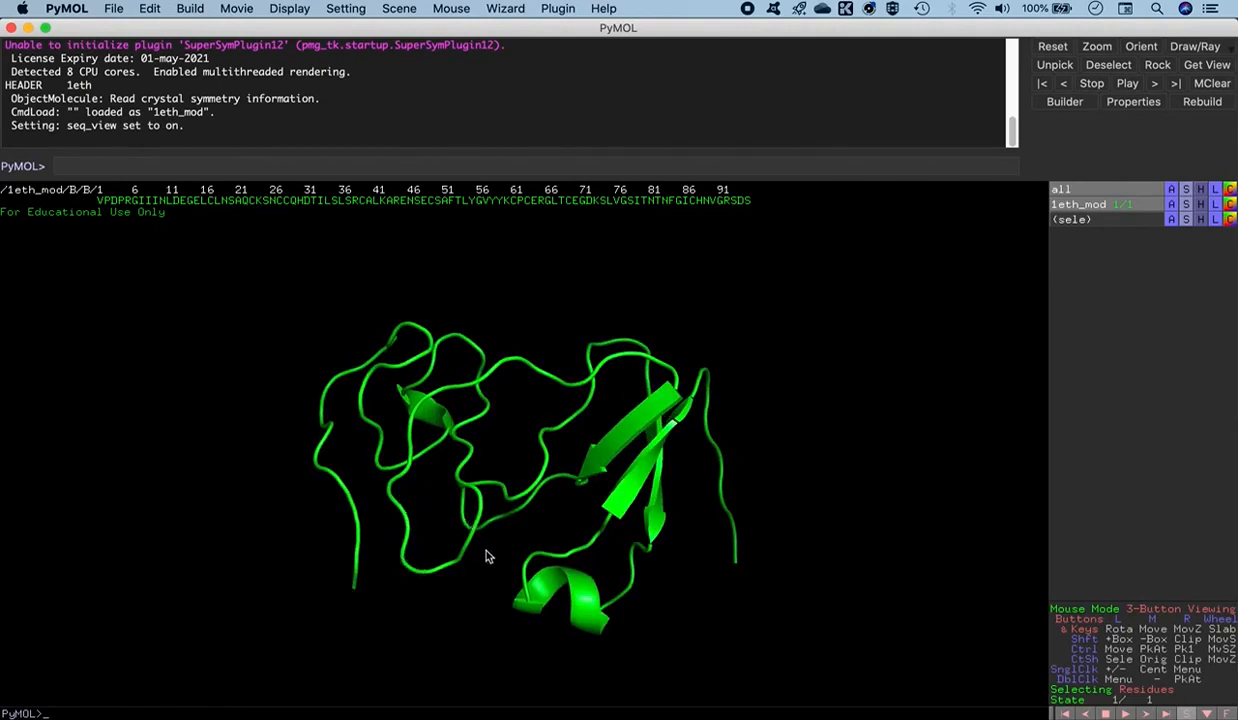
drag(676, 521, 640, 538)
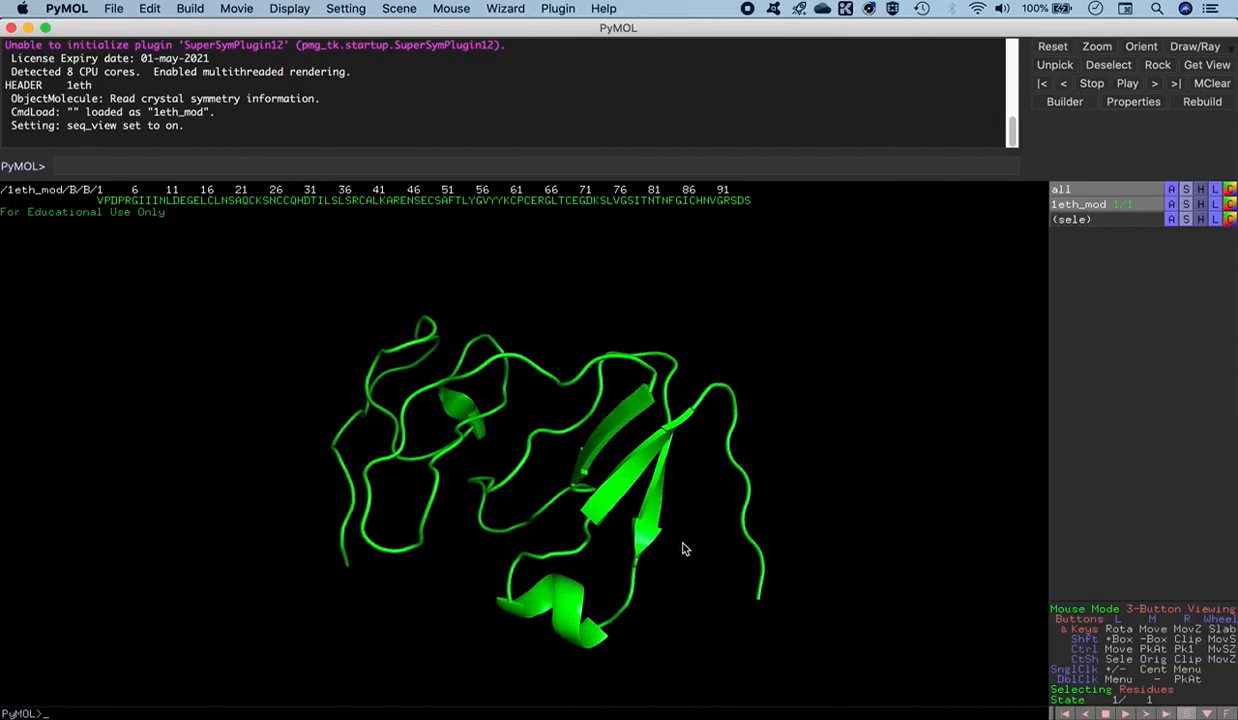
middle_drag(475, 560, 457, 531)
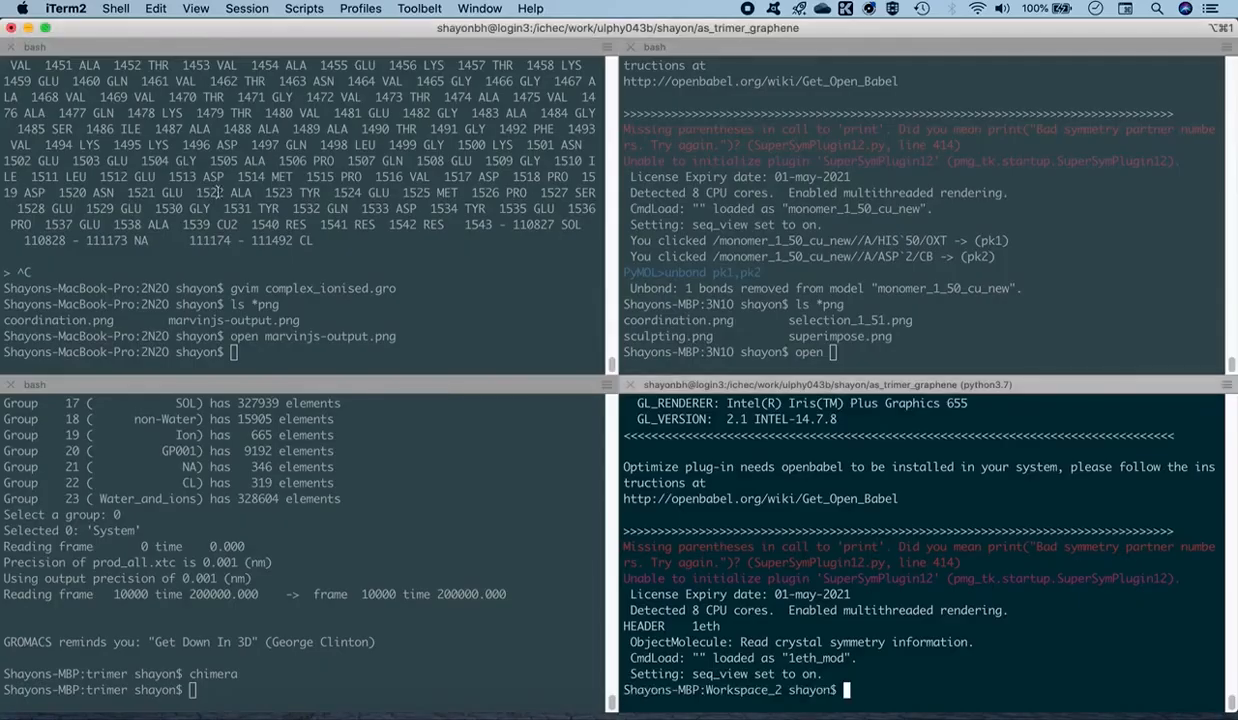
click(11, 27)
- Switch to Chrome, search Google for modloop and open the ModLoop server page on ModBase
click(1155, 700)
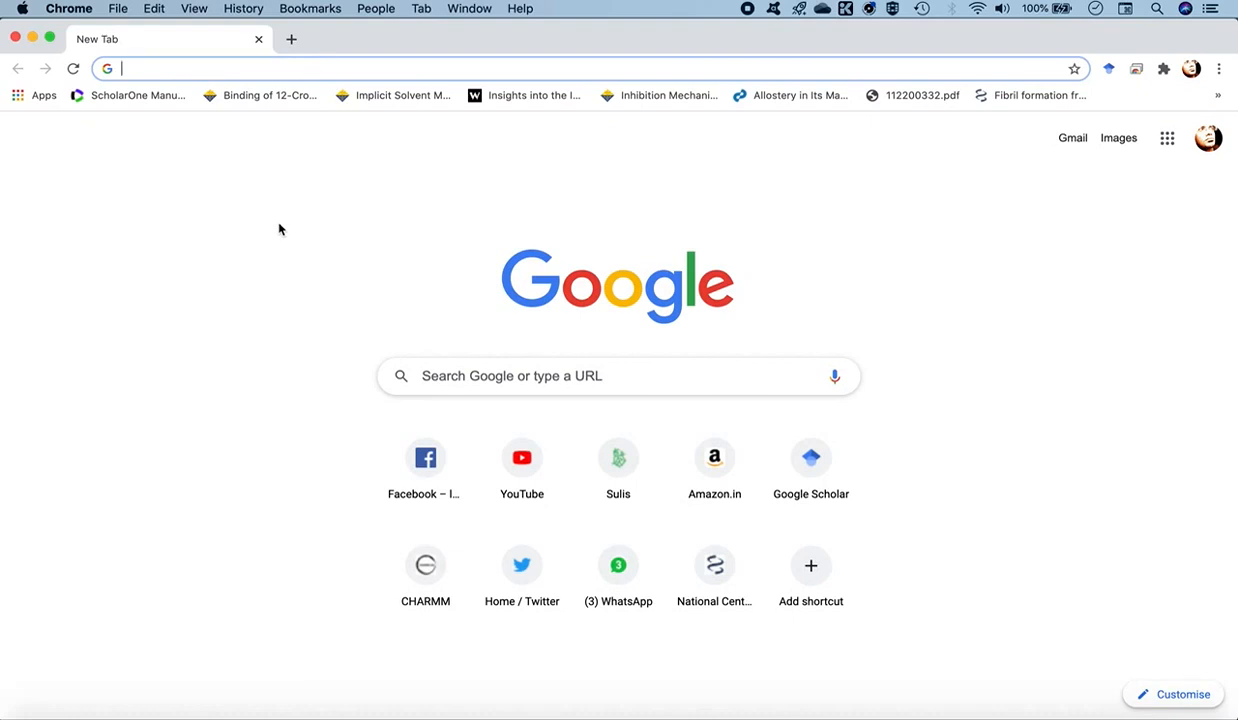
text(mod)
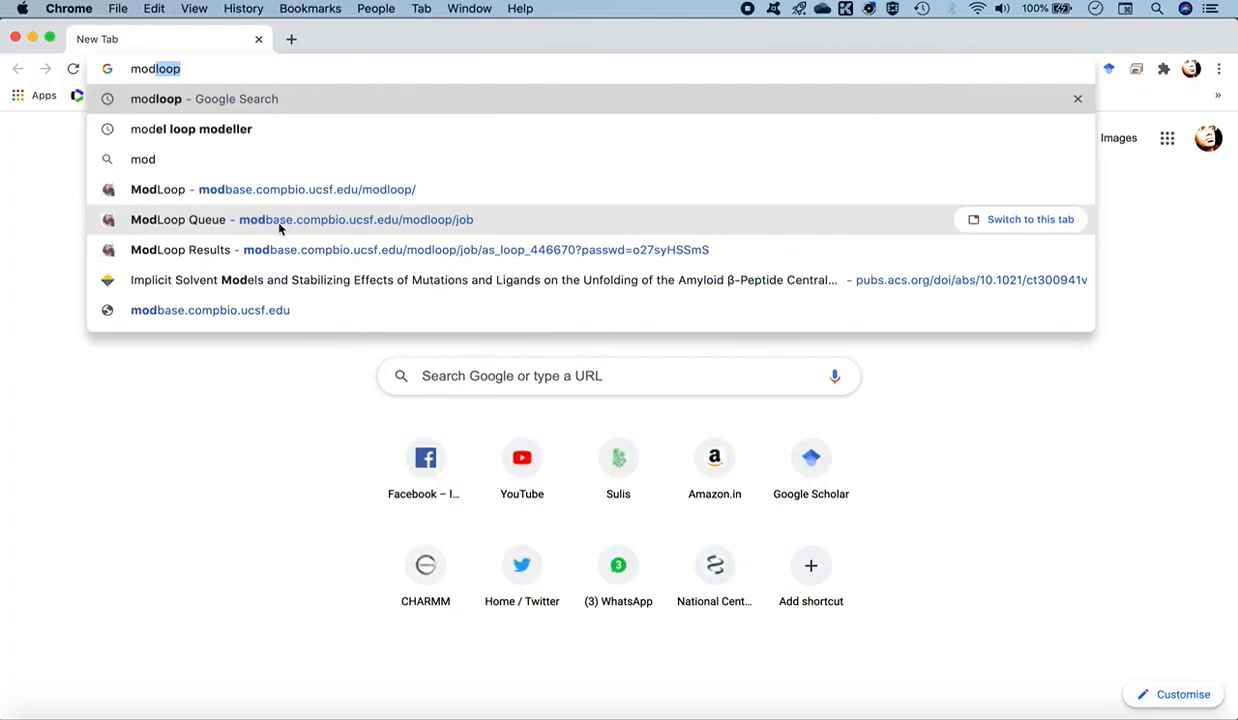
key(Return)
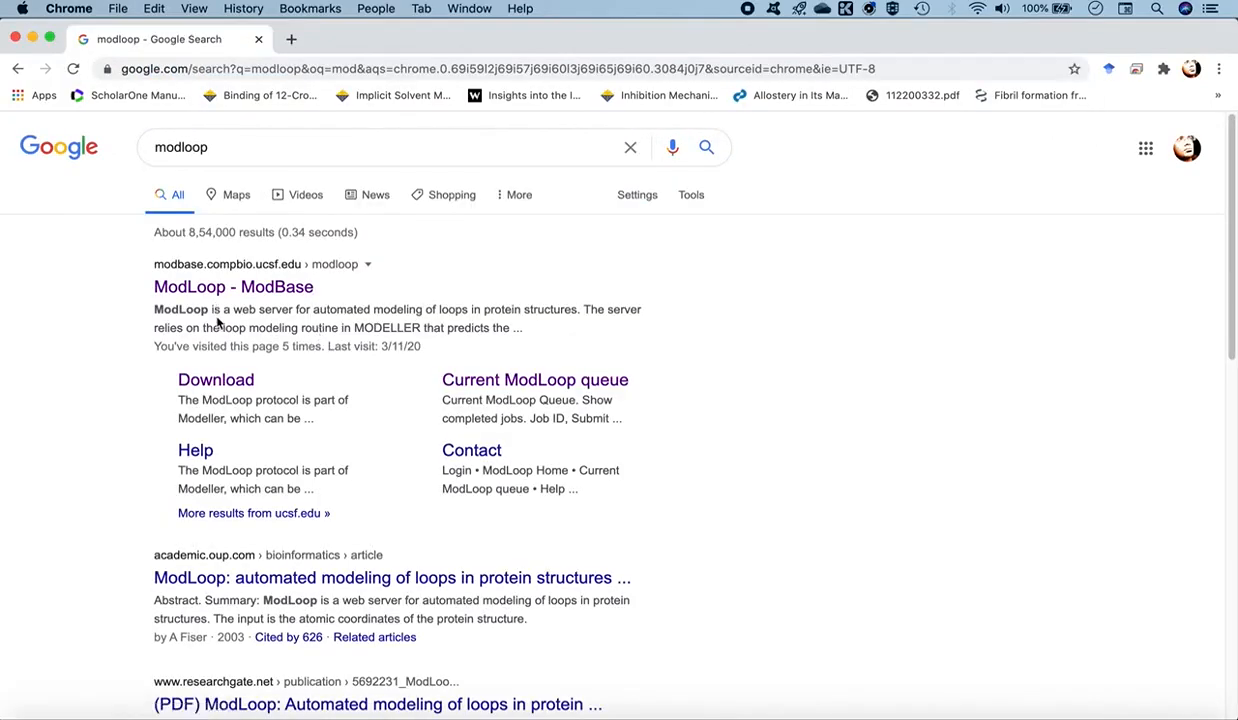
click(266, 288)
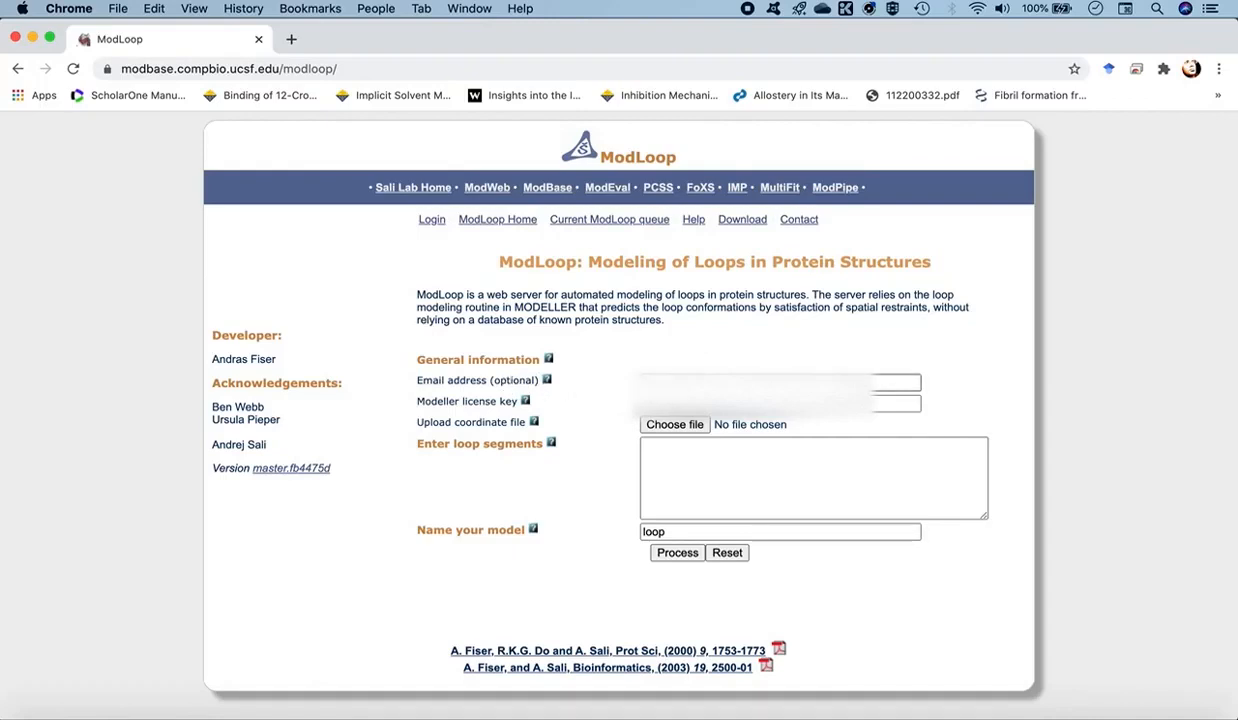
- Fill in the contact's email address and the Modeller license key in the ModLoop form
click(700, 382)
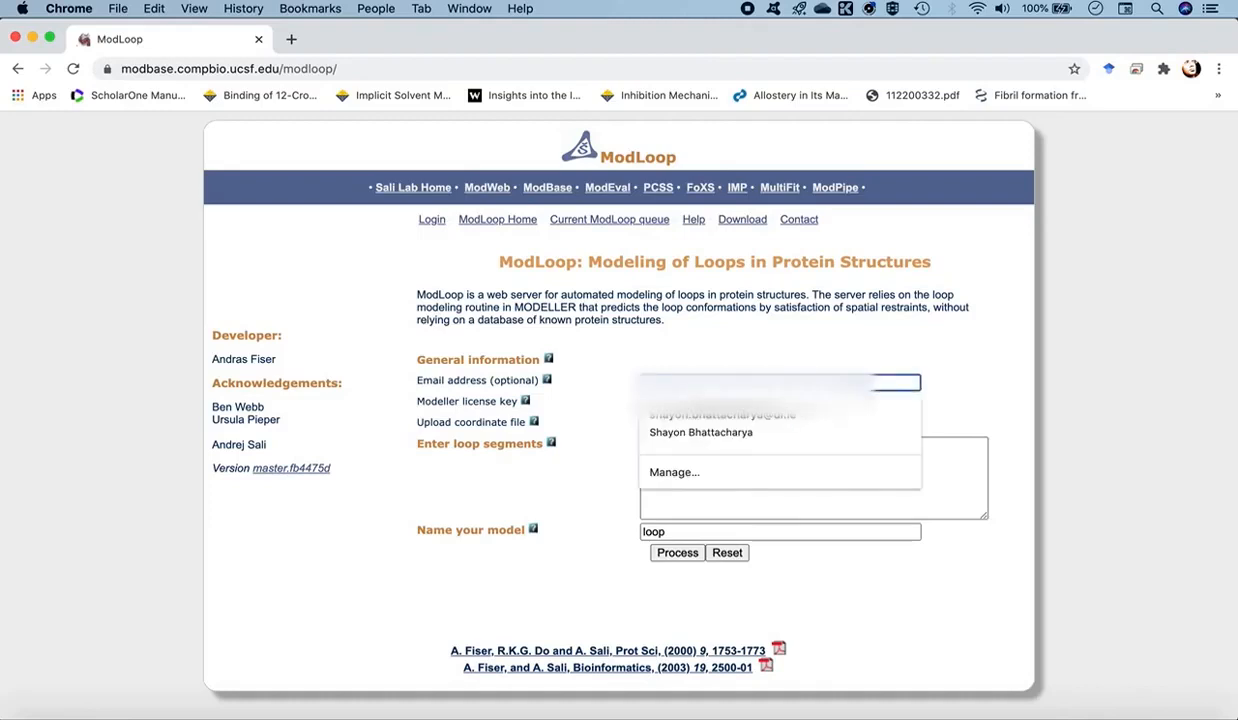
click(692, 431)
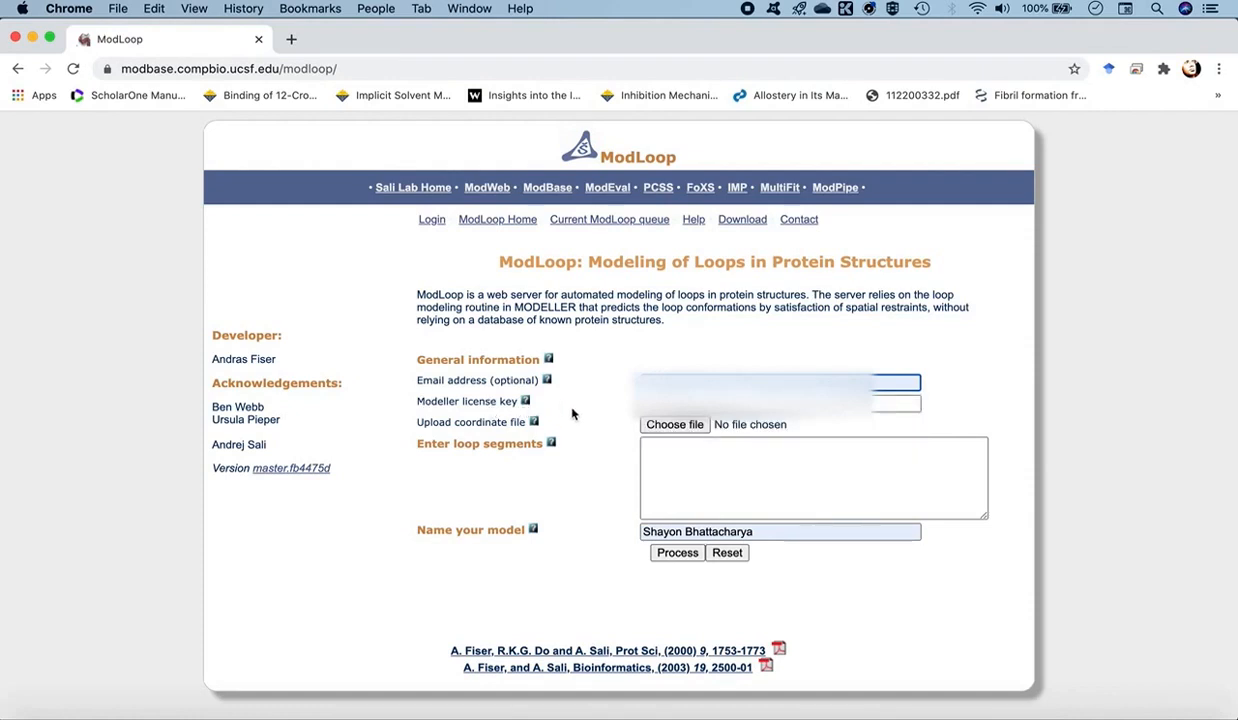
click(662, 404)
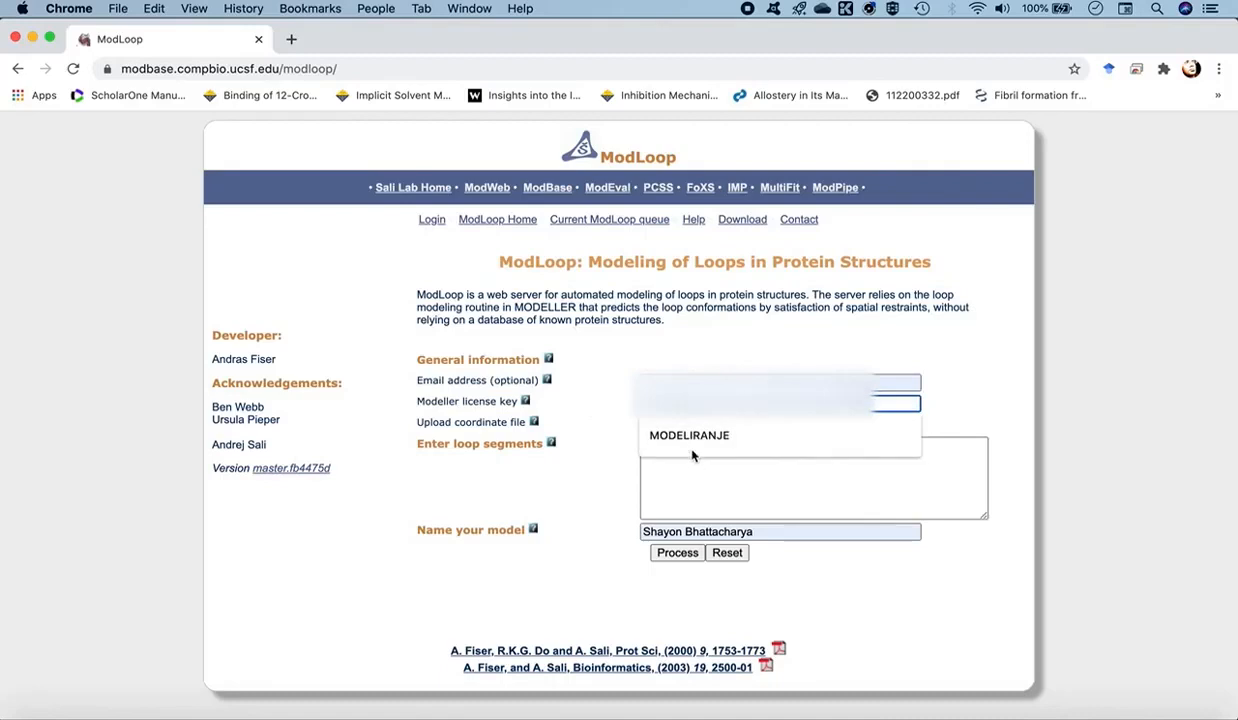
click(690, 440)
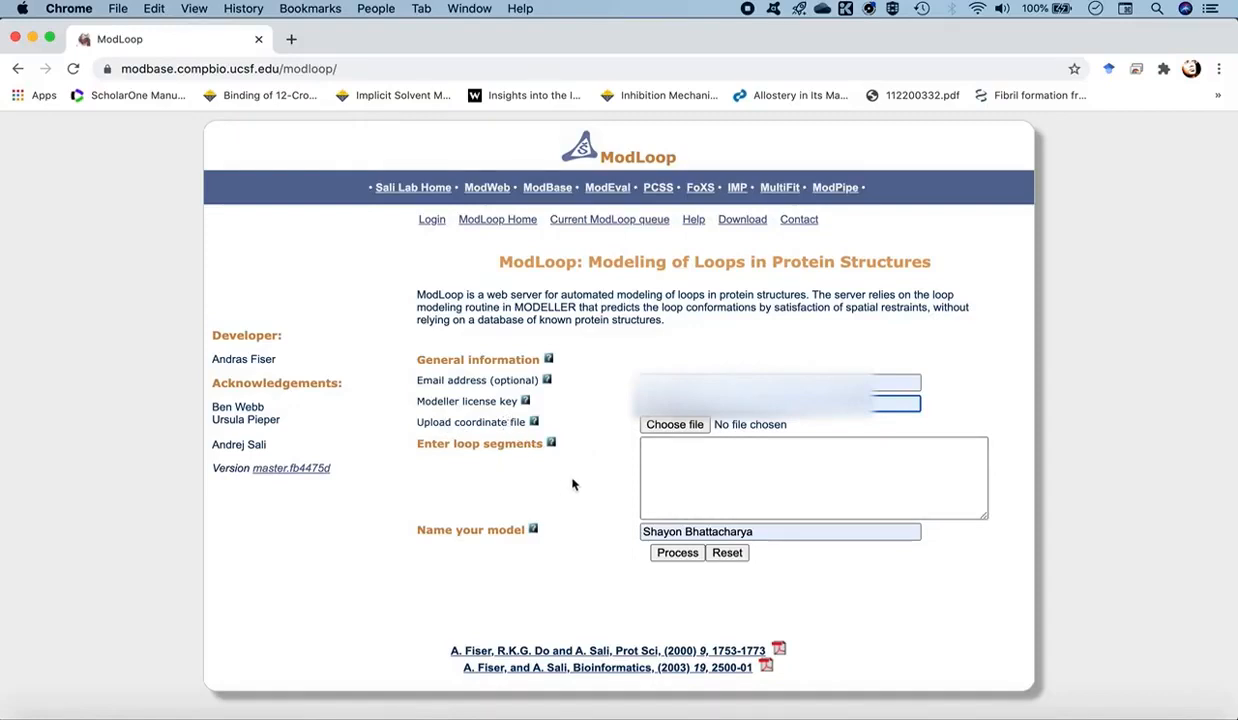
- Choose 1eth_mod.pdb from the Workspace_2 folder as the coordinate file to upload
click(669, 427)
click(672, 425)
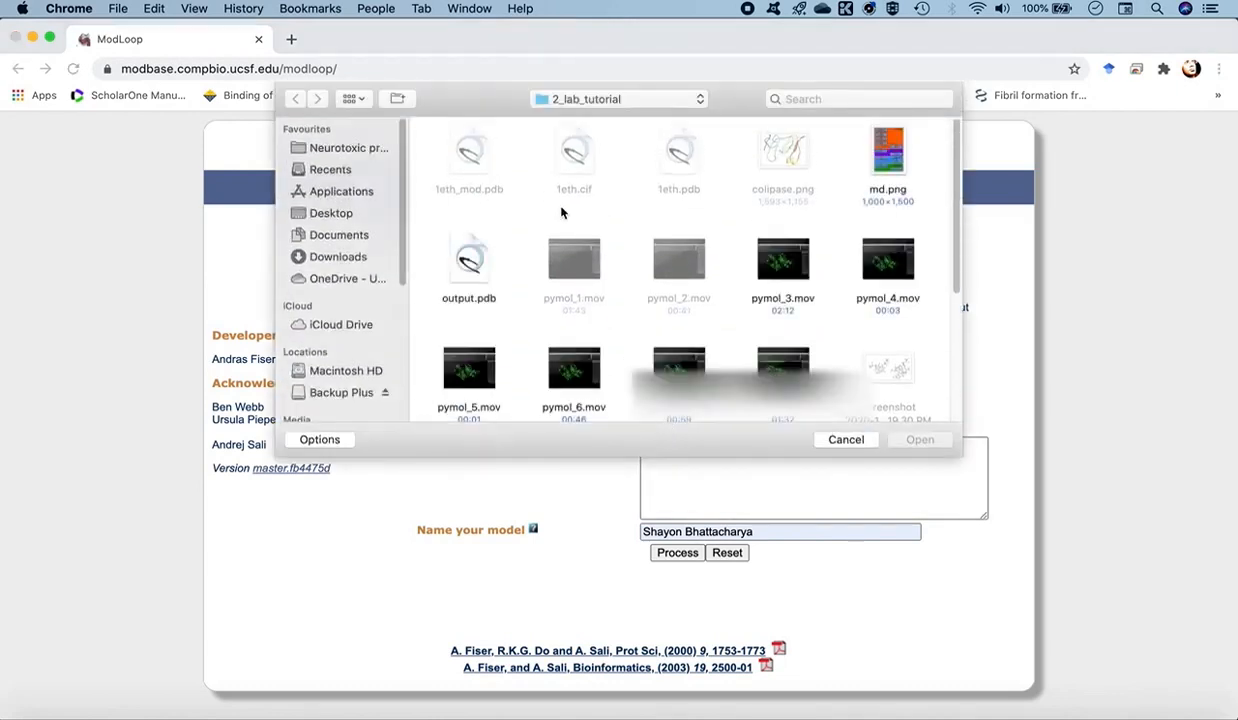
click(582, 96)
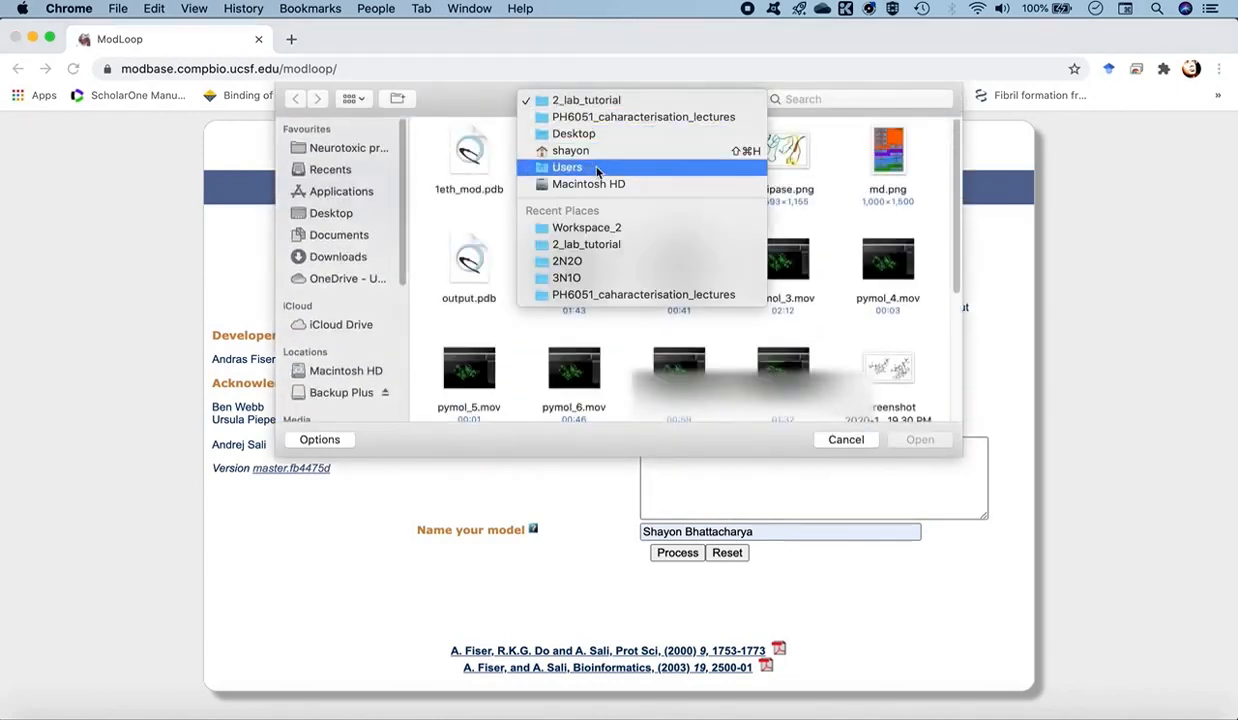
click(593, 117)
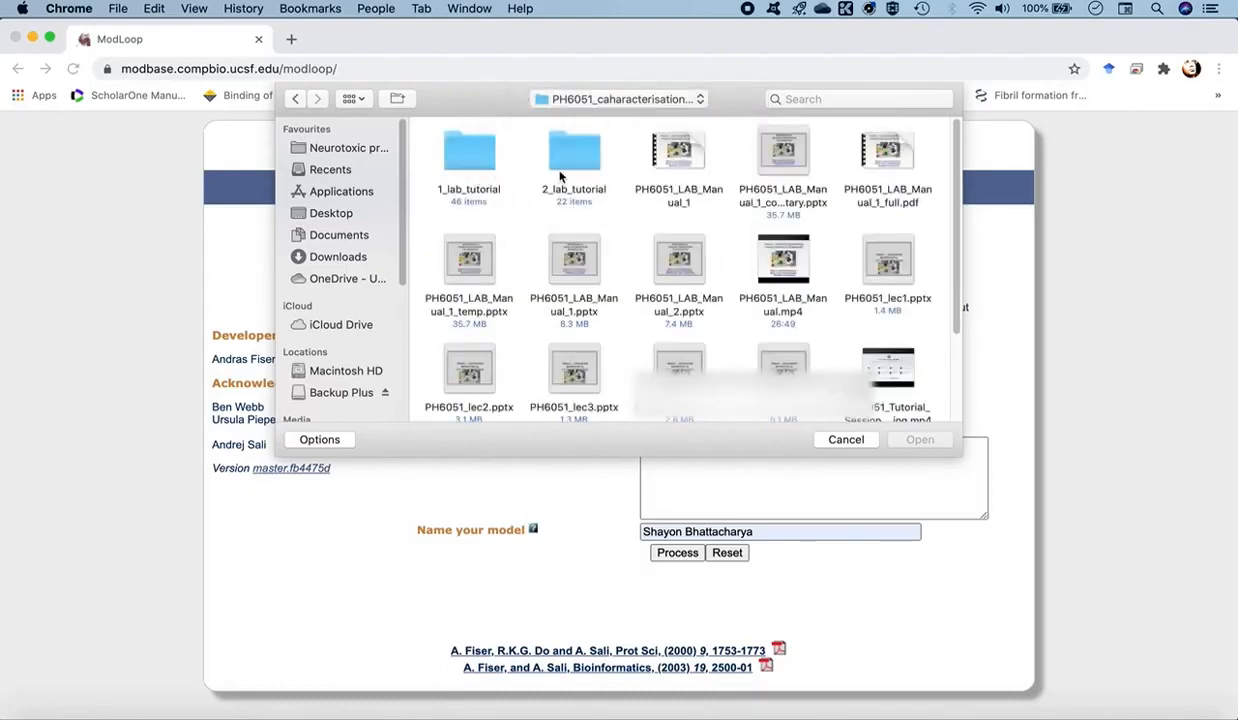
scroll(636, 291, down, 3)
double_click(566, 330)
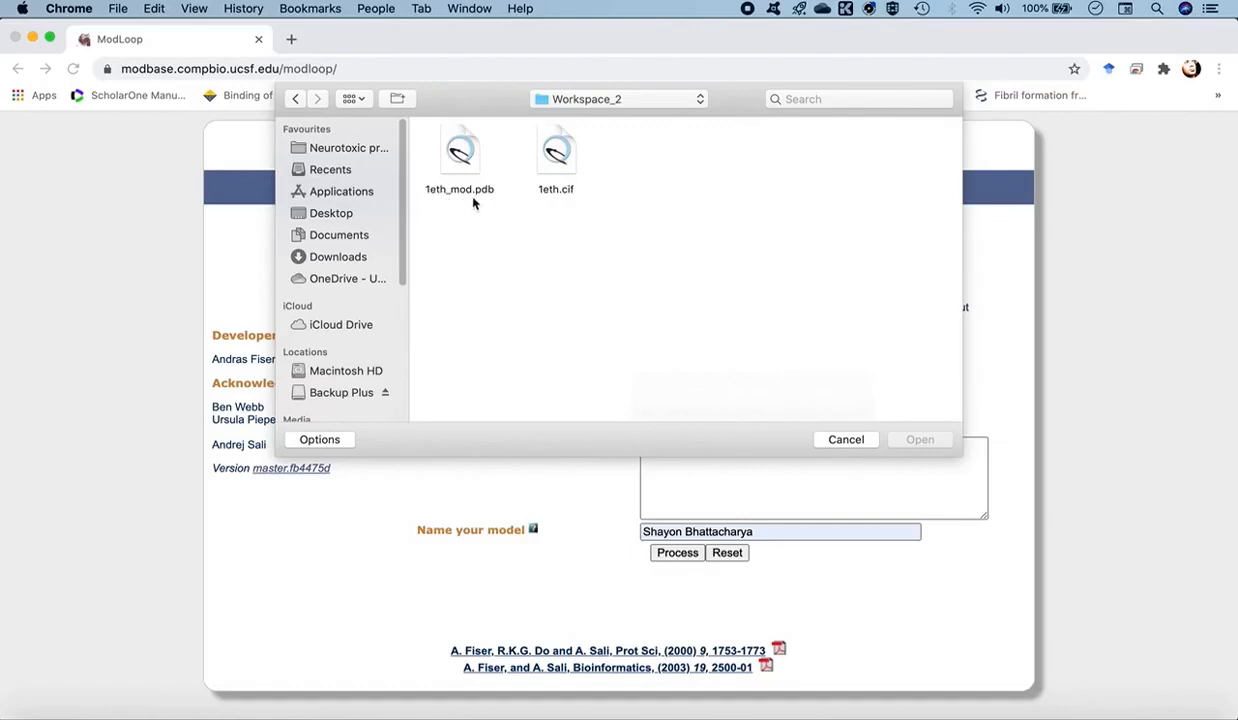
click(451, 158)
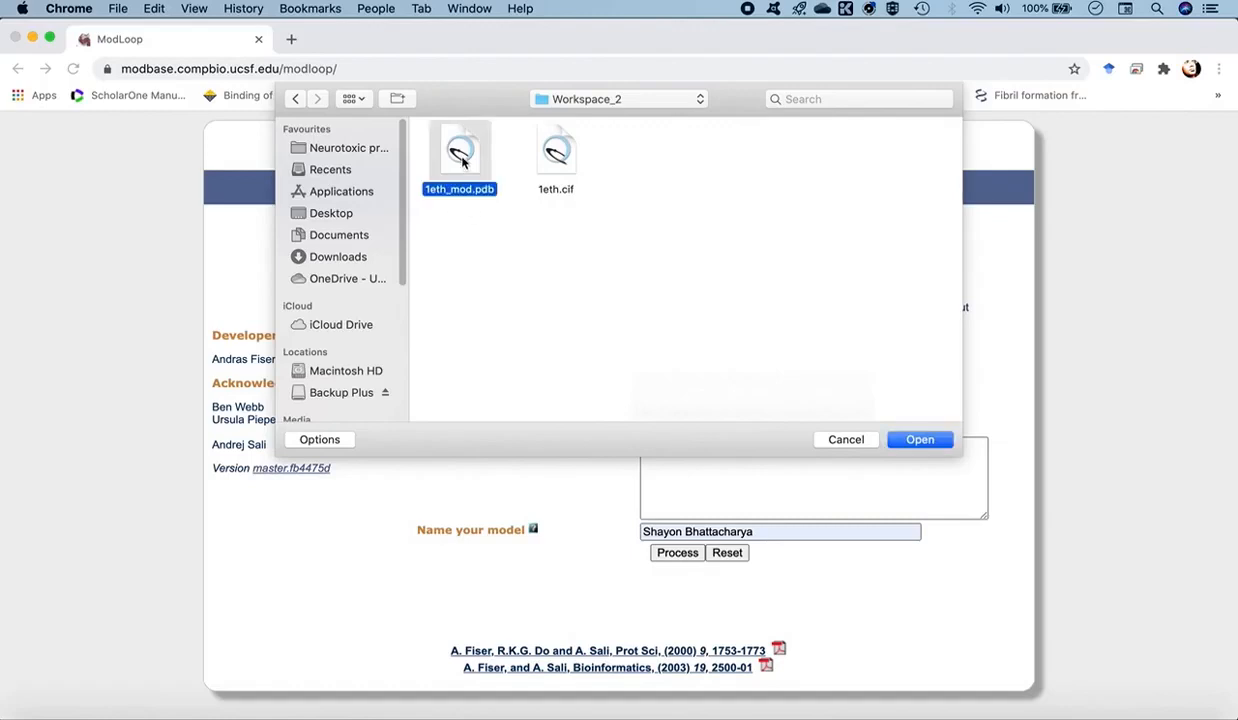
click(916, 440)
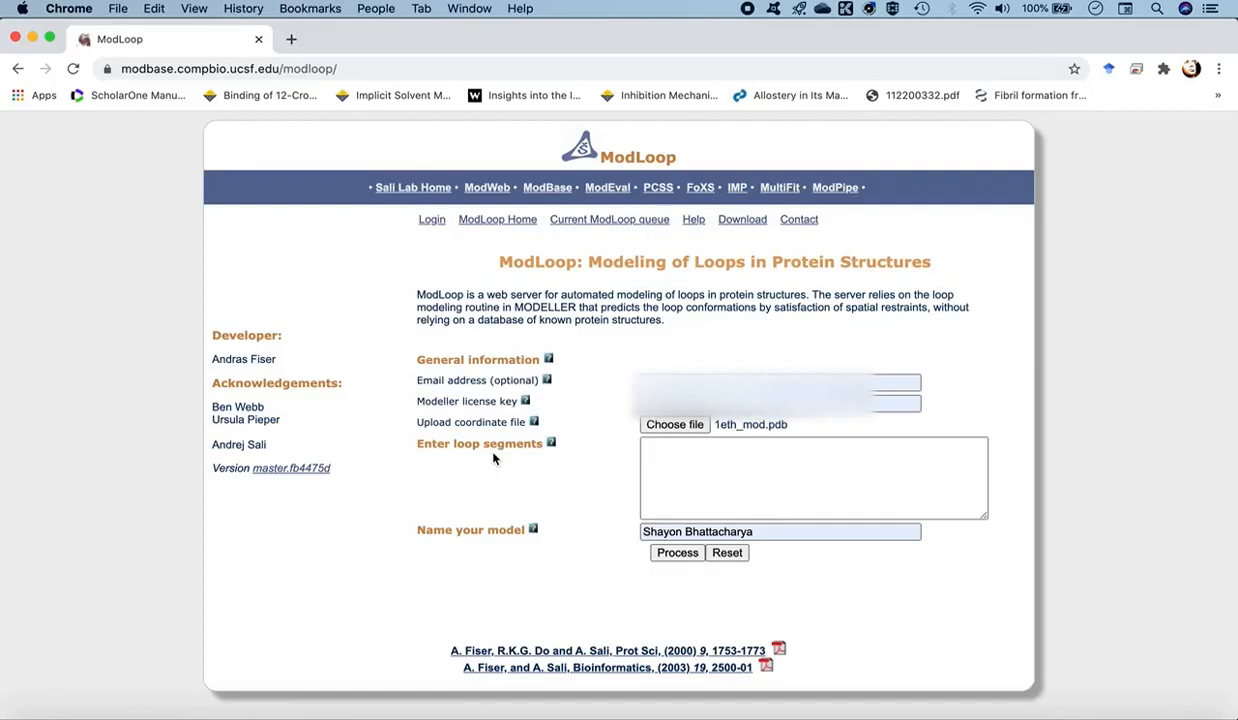
- Enter the two chain B loop segments 1:B:3:B: and 91:B:95:B: on separate lines
click(655, 458)
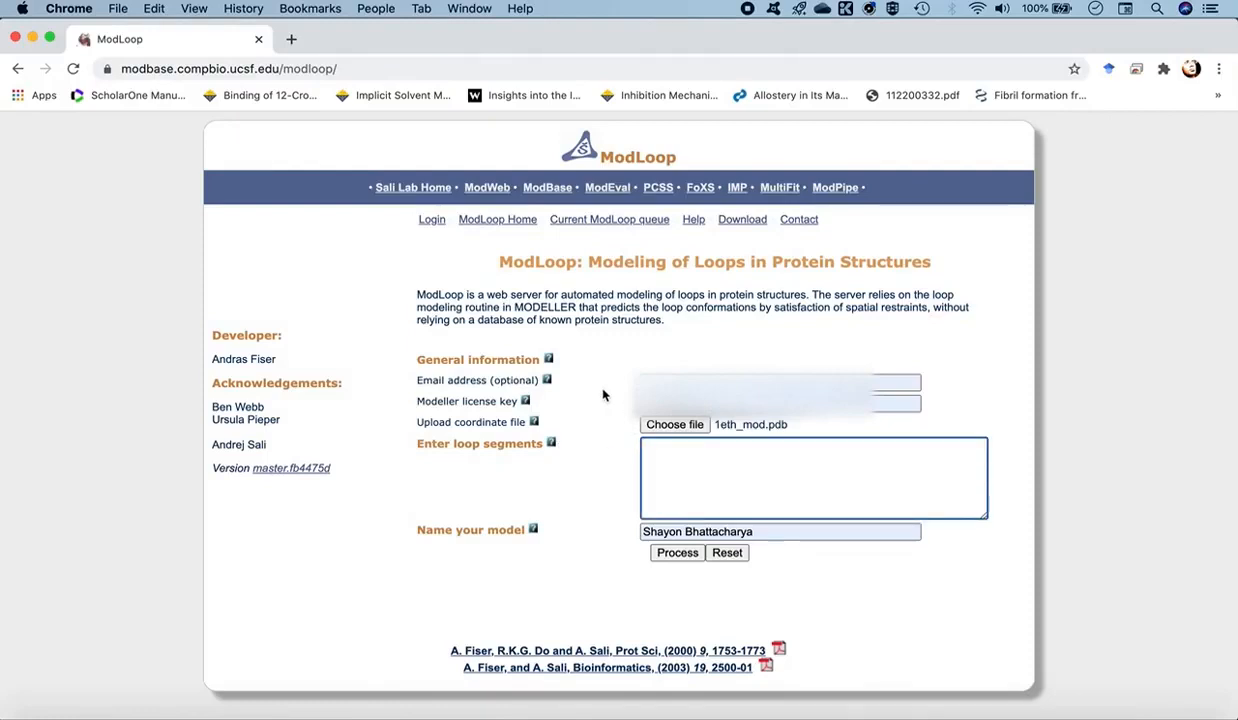
text(1:)
text(:)
text(3:B:)
key(Return)
text(91:B:95:B)
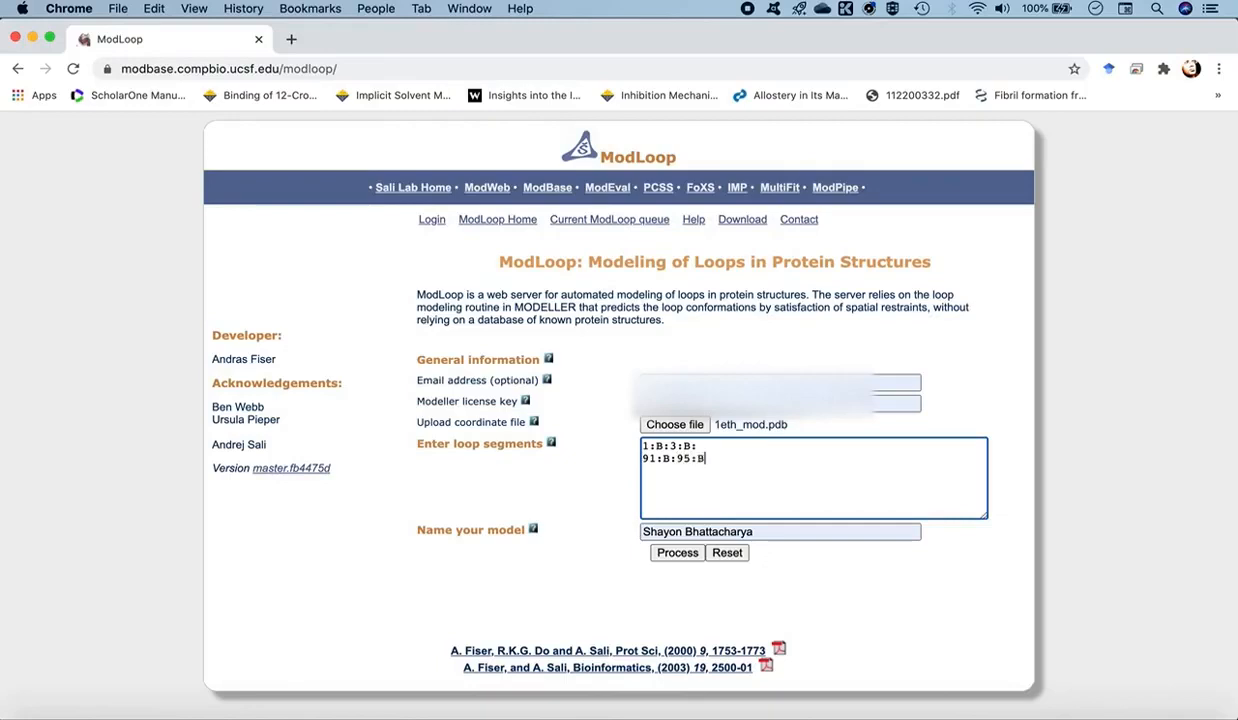
text(:)
- Replace the autofilled model name with 1eth
click(762, 532)
drag(762, 532, 605, 534)
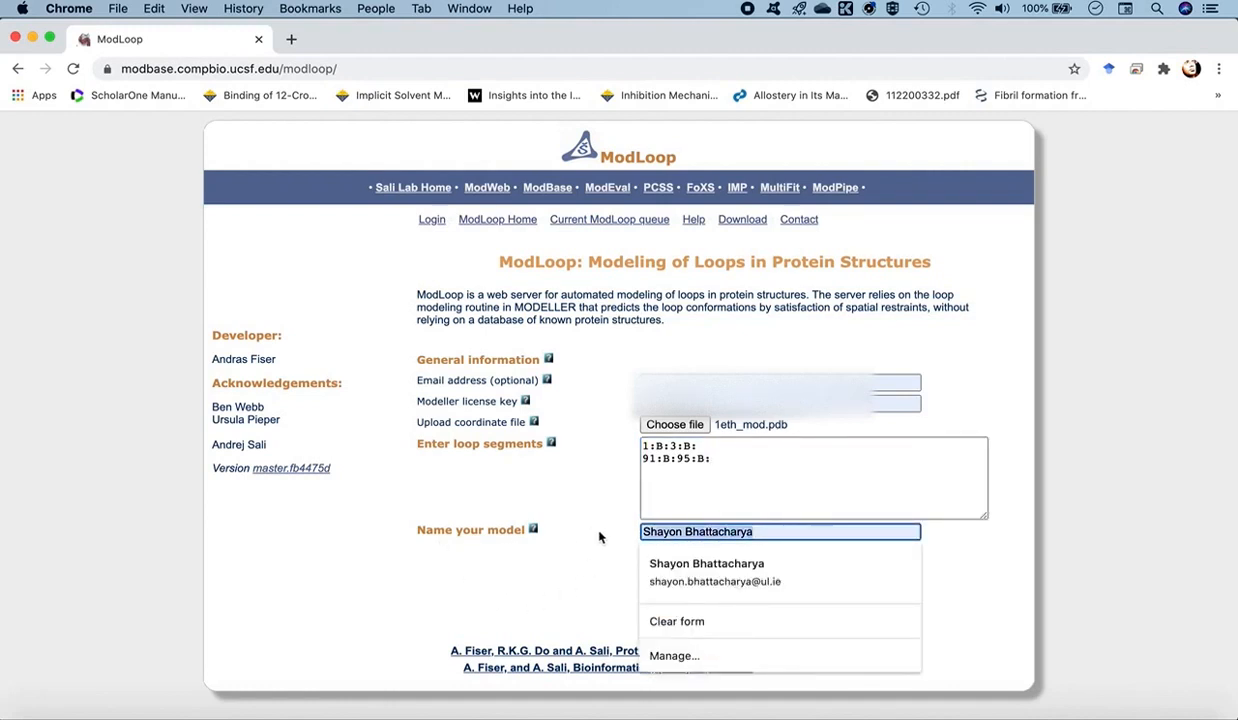
text(1eth)
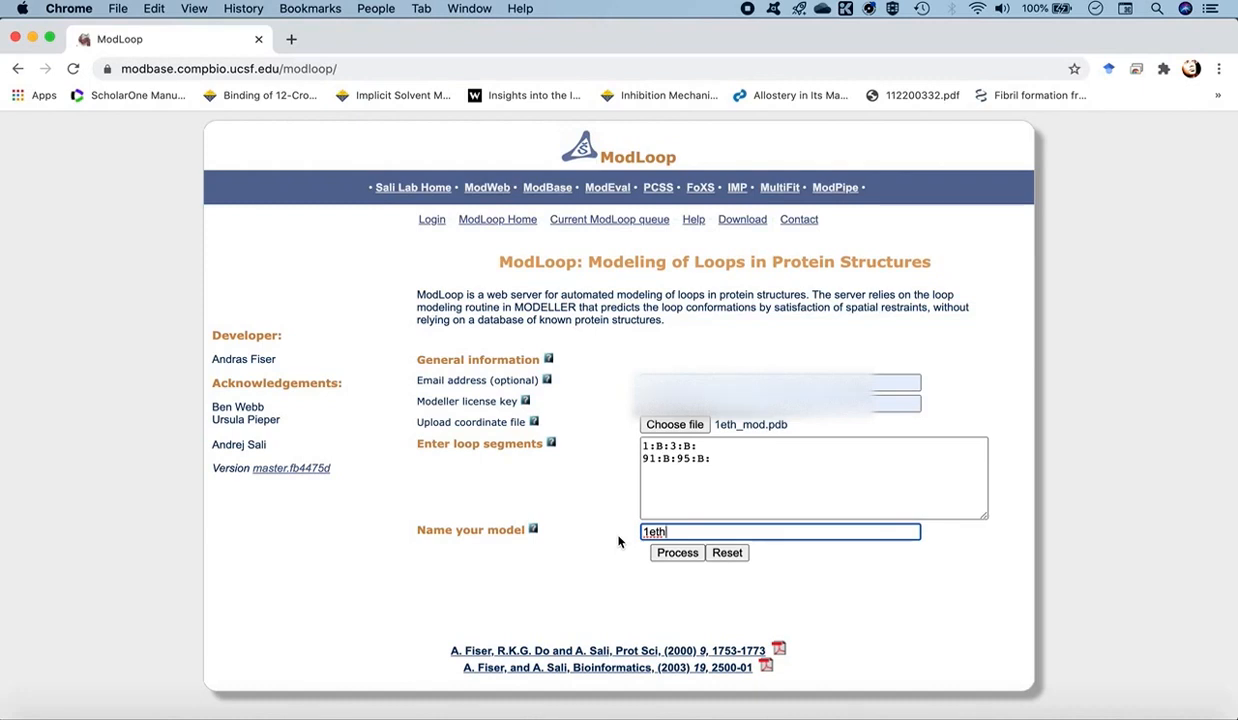
- Submit the loop modelling job and open the ModLoop queue status page in a separate browser tab
click(677, 556)
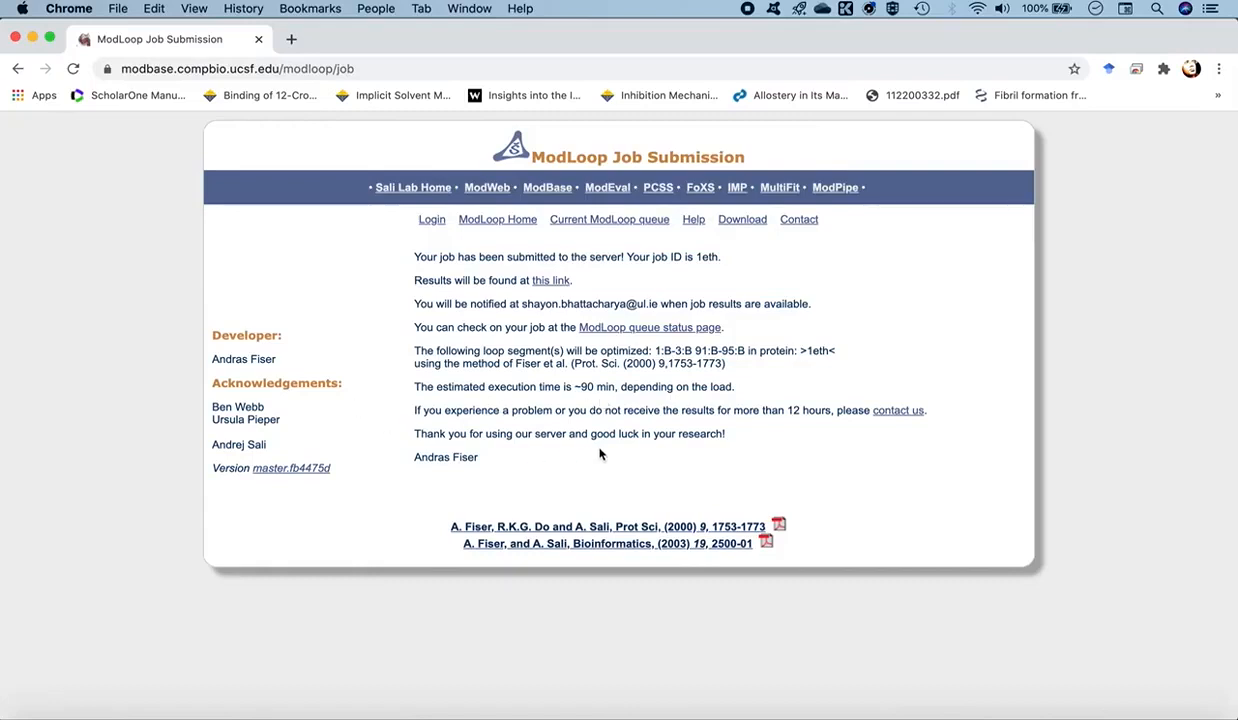
super+click(619, 329)
click(370, 40)
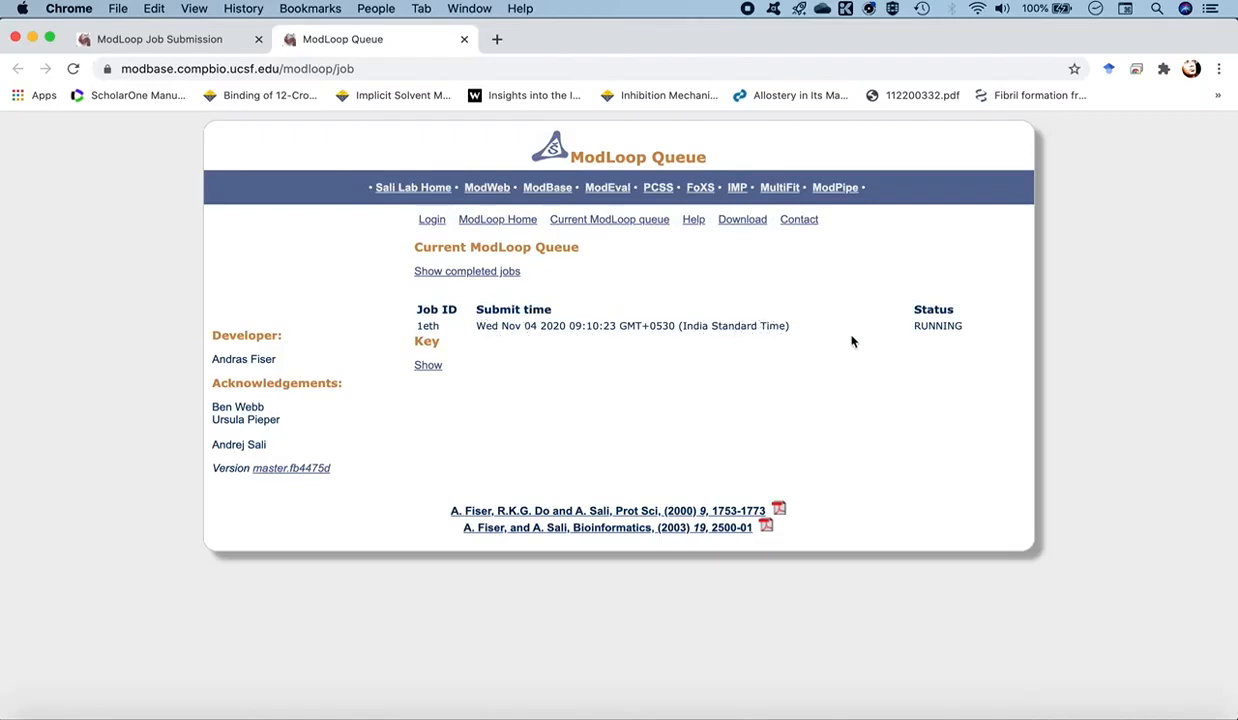
- Show the key explaining the queue statuses, and reload the ModLoop results page for job 1eth
click(428, 366)
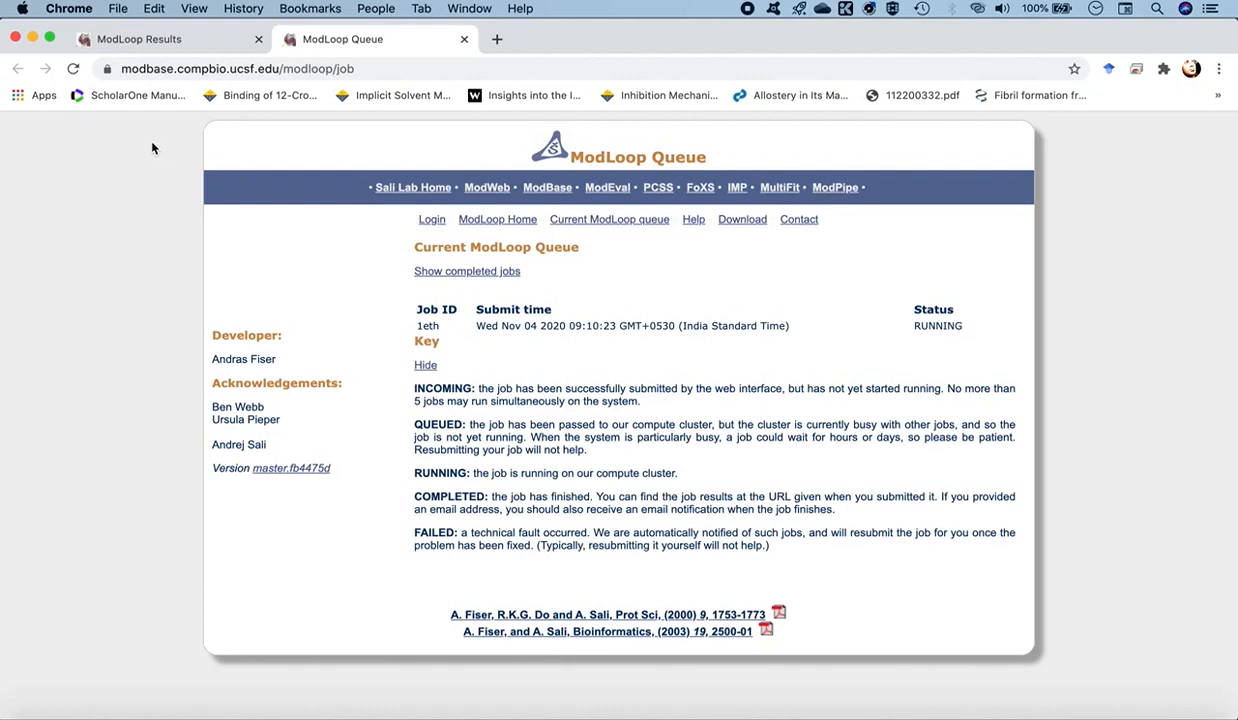
click(190, 46)
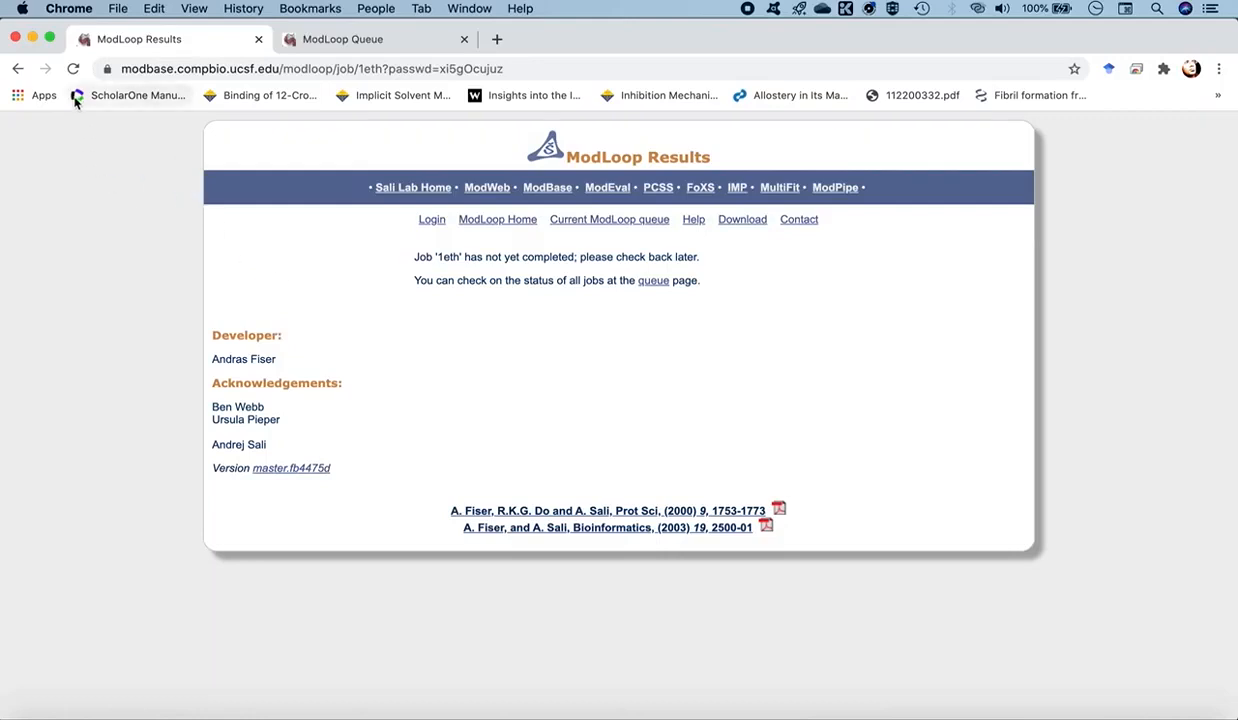
click(72, 70)
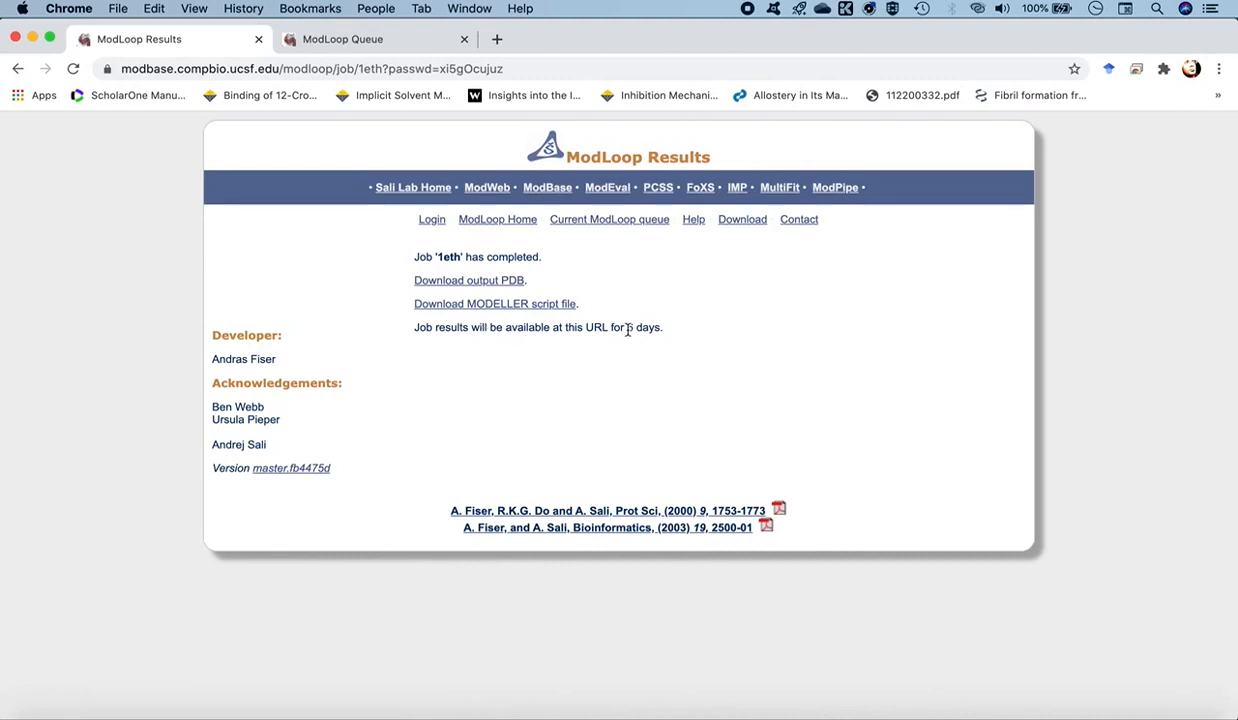
- Download the job's output PDB into the Workspace_2 folder under the name 1eth_loop_refined.pdb
click(497, 286)
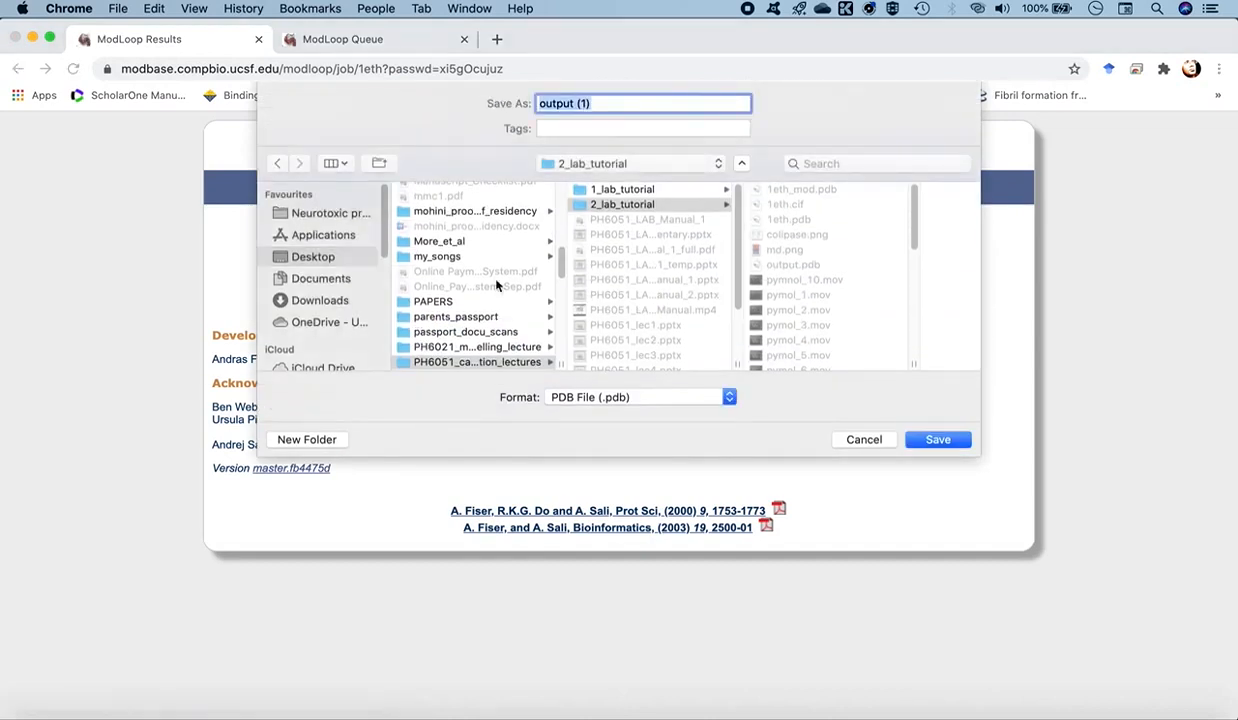
scroll(715, 270, down, 2)
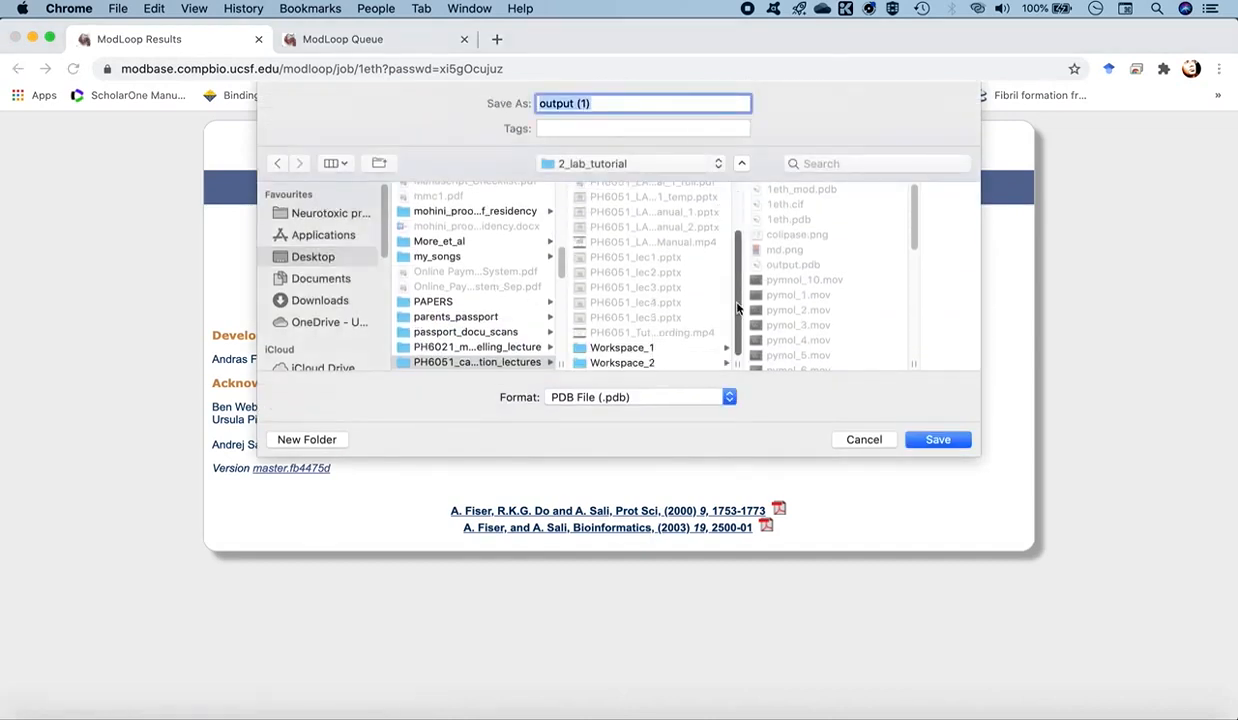
click(614, 362)
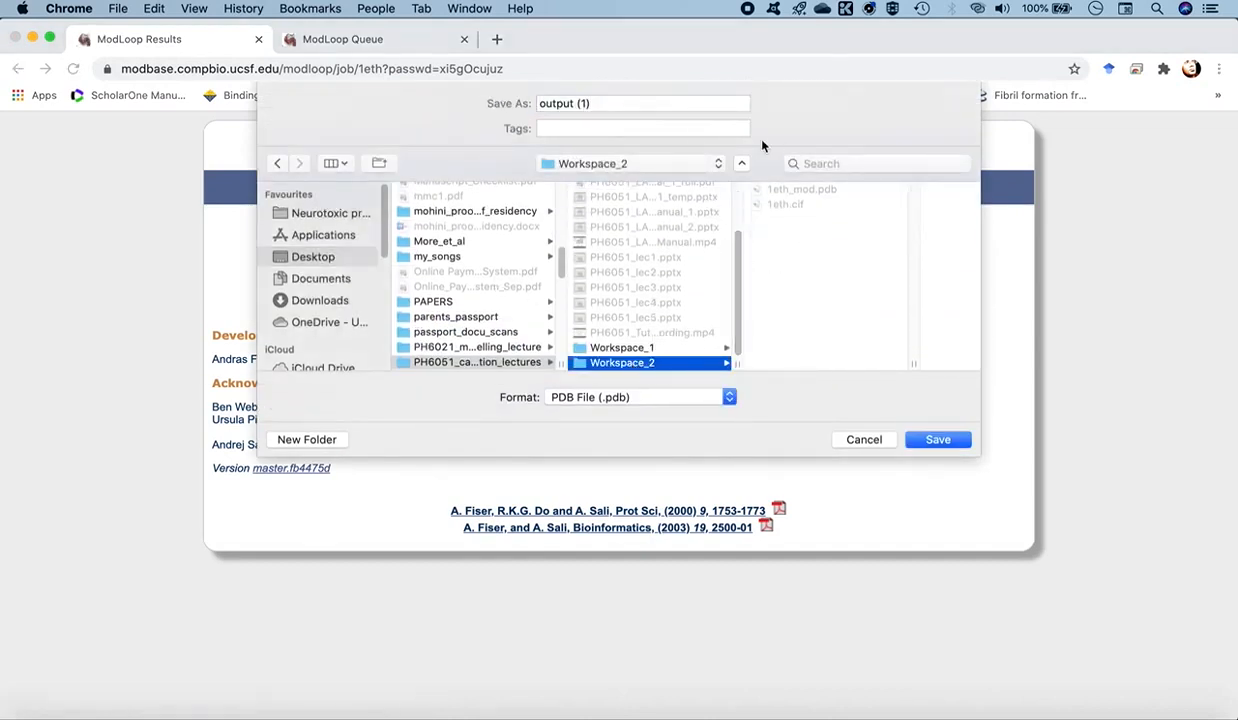
triple_click(583, 103)
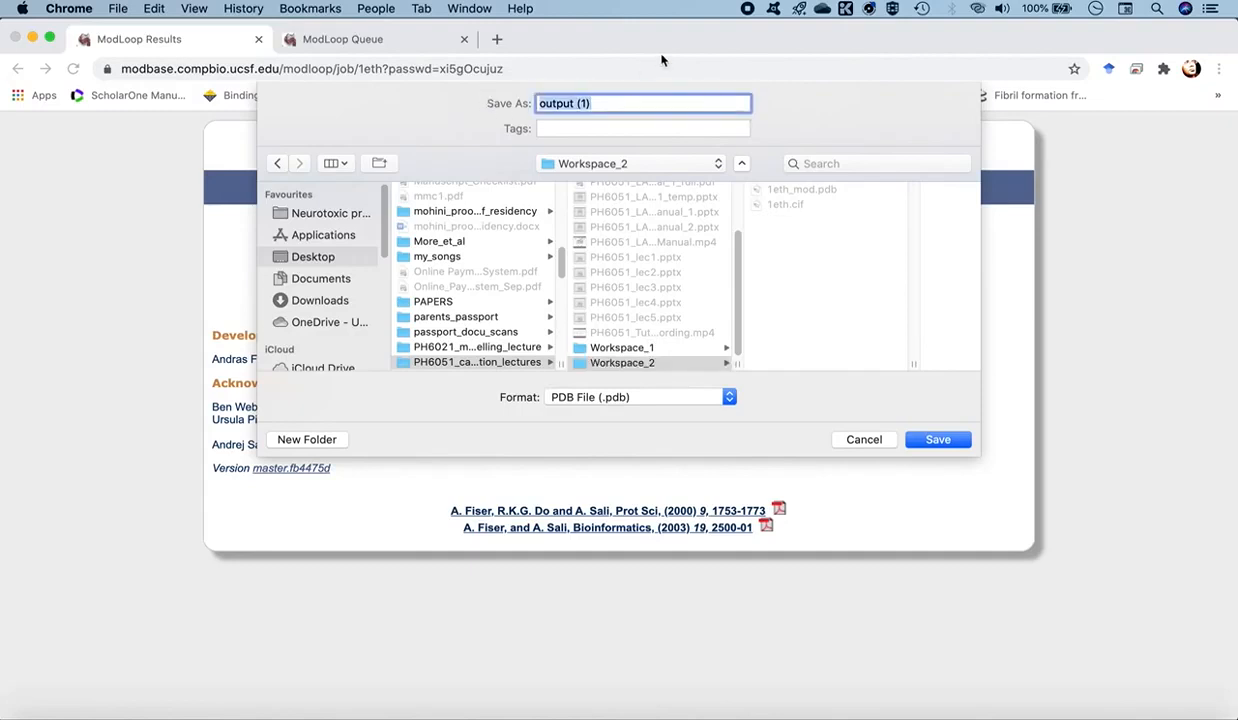
text(1eth_loop_refi)
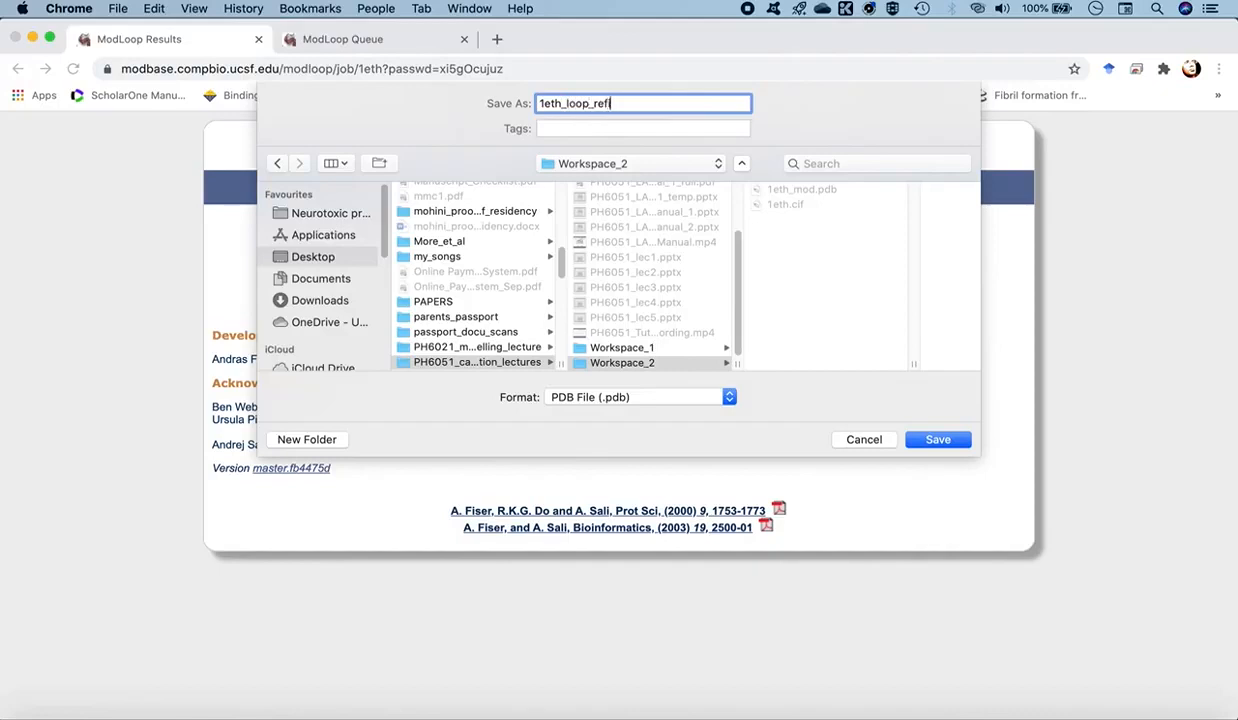
text(ned.pdb)
click(922, 443)
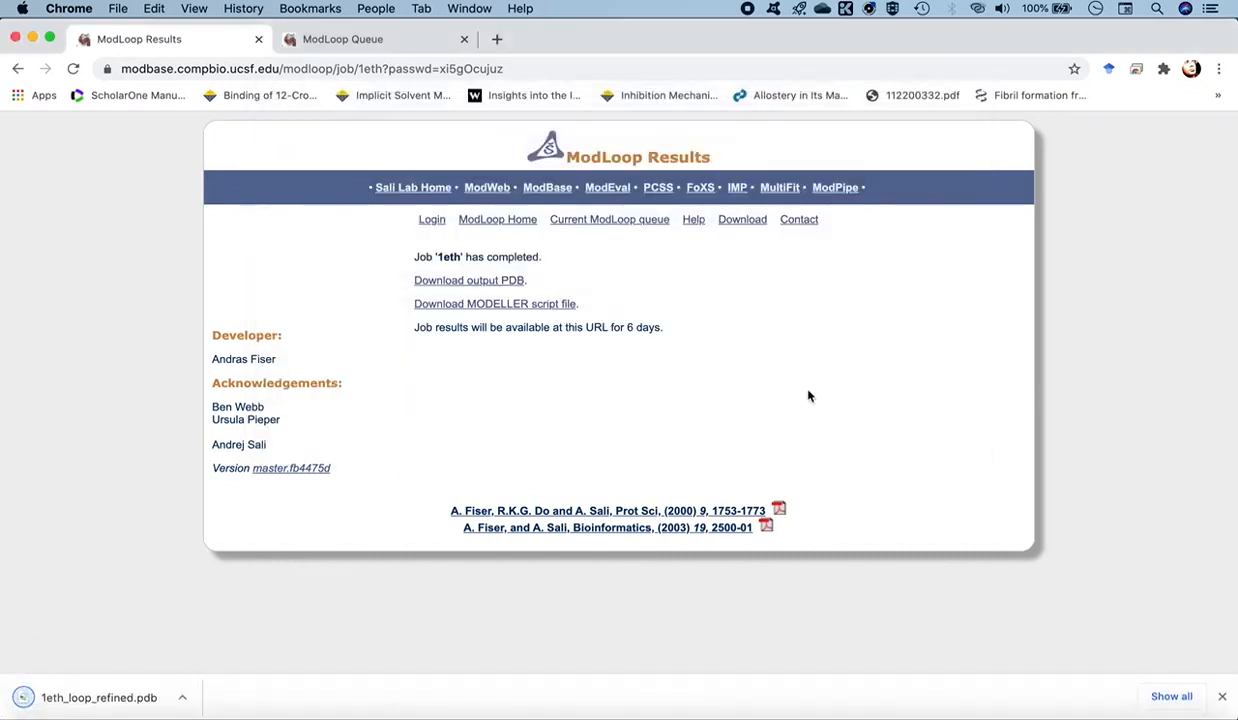
- Switch to the iTerm2 terminal and launch Chimera with 1eth_loop_refined.pdb from the Workspace_2 directory
mouse_move(1152, 710)
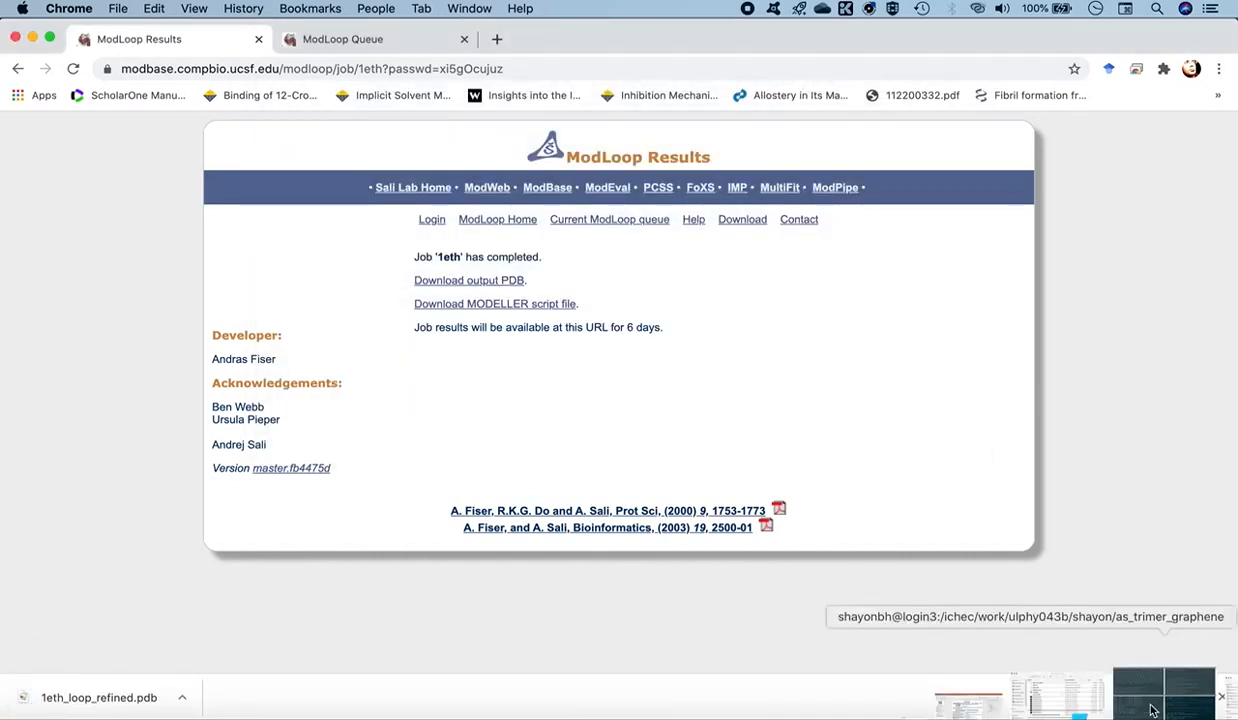
click(1152, 710)
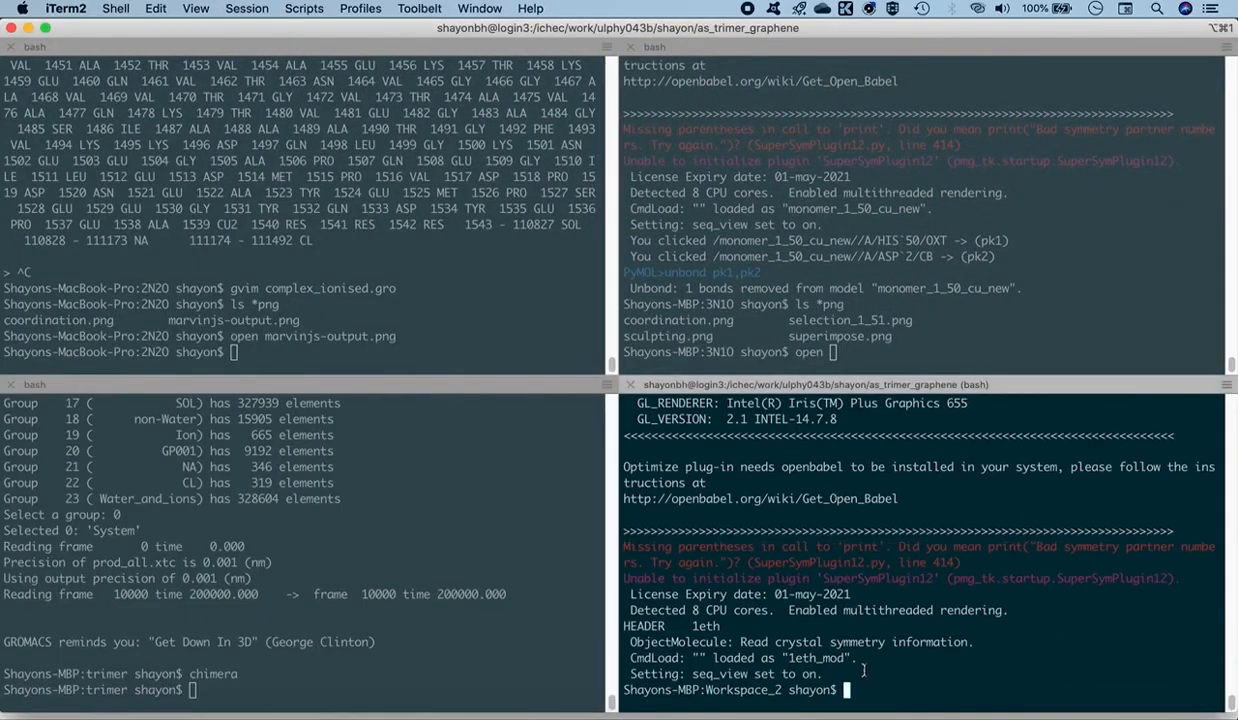
text(chimera 1eth_)
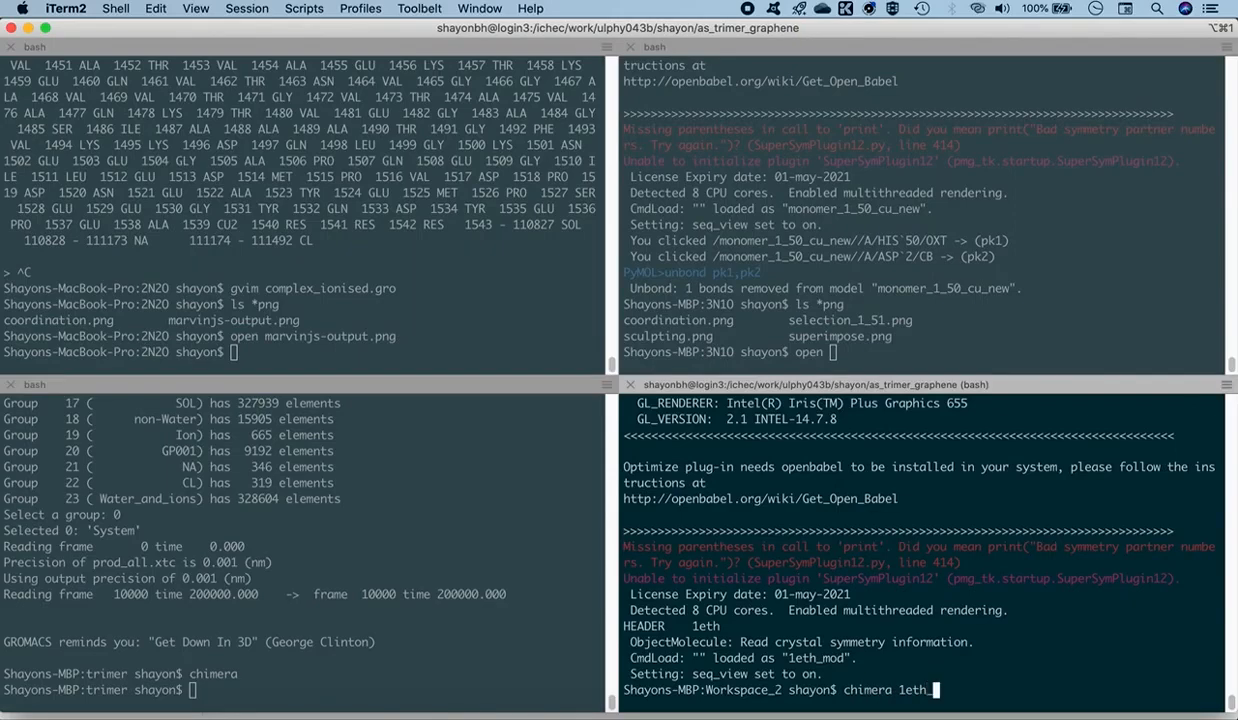
text(loo)
key(Tab)
key(Return)
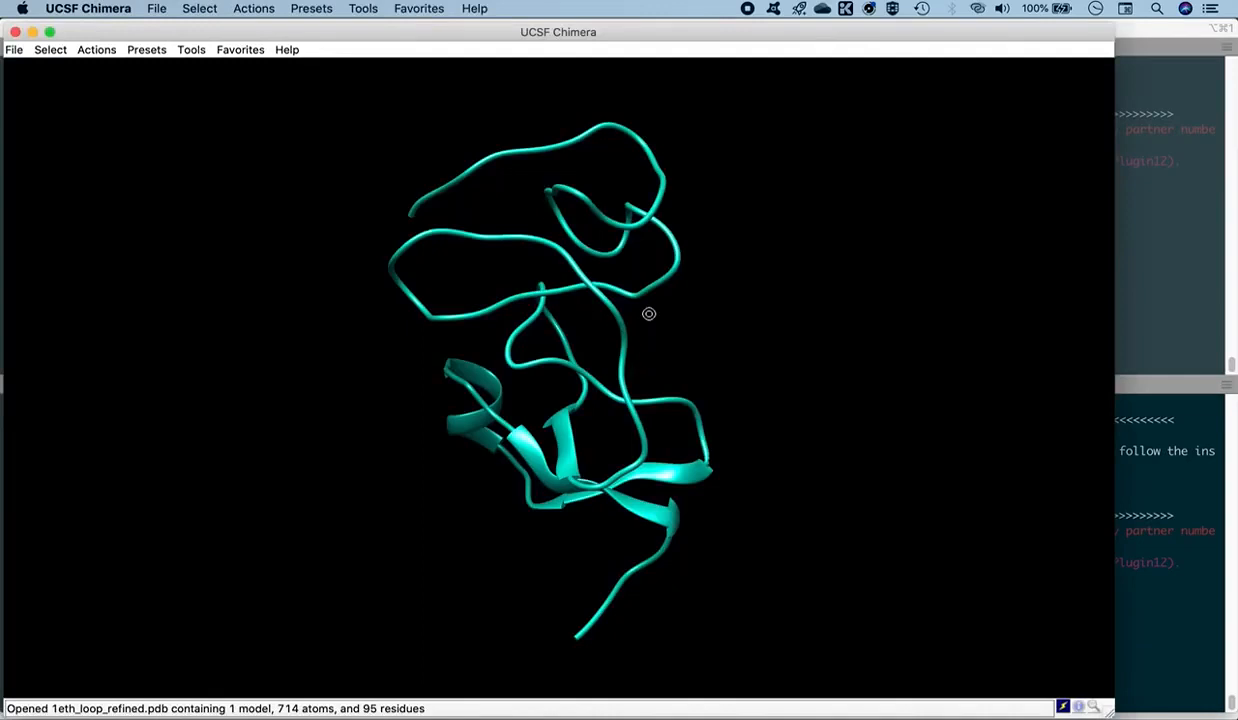
- Examine the refined colipase model from several angles and identify the residues at both chain ends
drag(649, 314, 490, 366)
drag(593, 482, 630, 477)
drag(600, 418, 563, 433)
middle_drag(606, 434, 553, 391)
drag(543, 364, 569, 390)
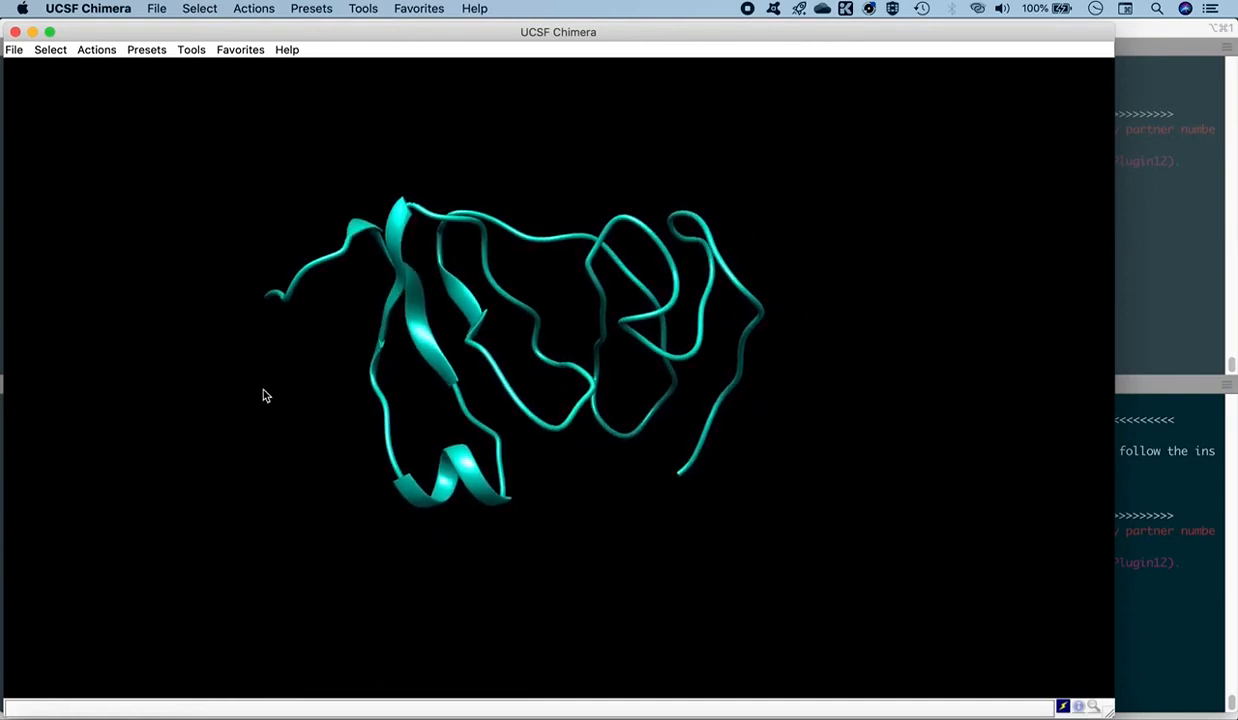
mouse_move(268, 302)
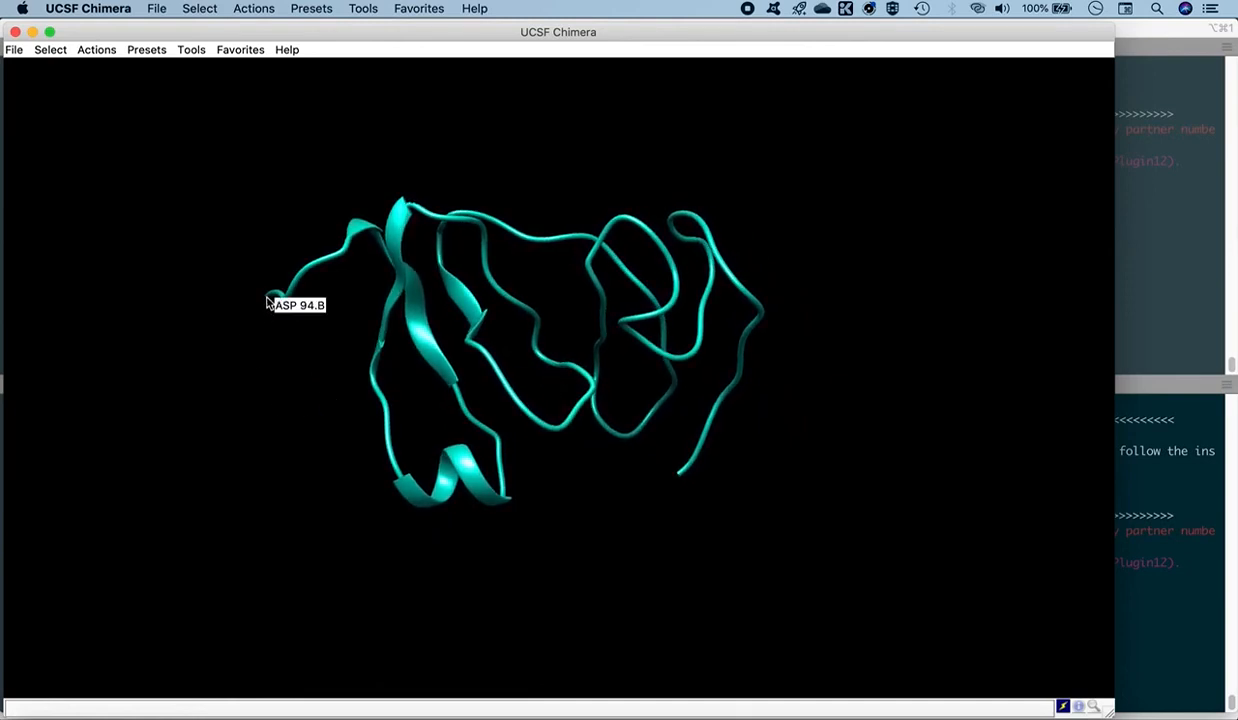
mouse_move(676, 479)
drag(307, 359, 380, 328)
mouse_move(239, 303)
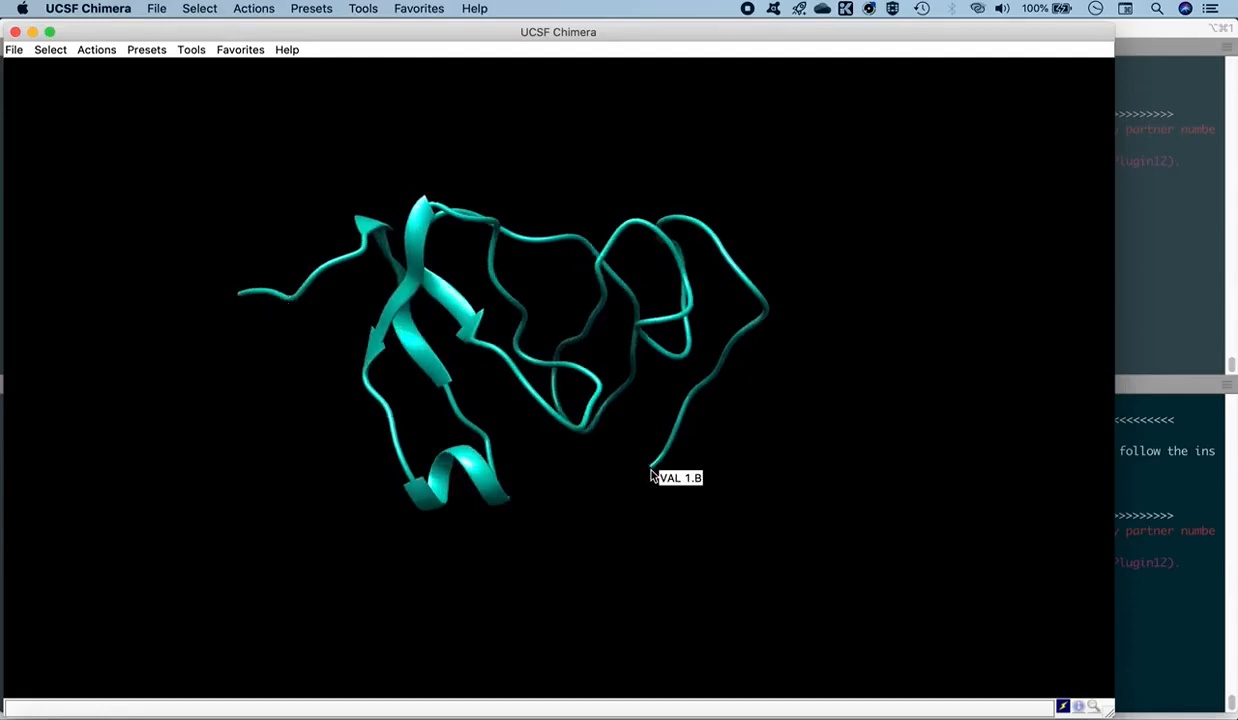
drag(735, 405, 352, 377)
middle_drag(496, 409, 560, 401)
drag(526, 402, 497, 390)
drag(625, 402, 589, 378)
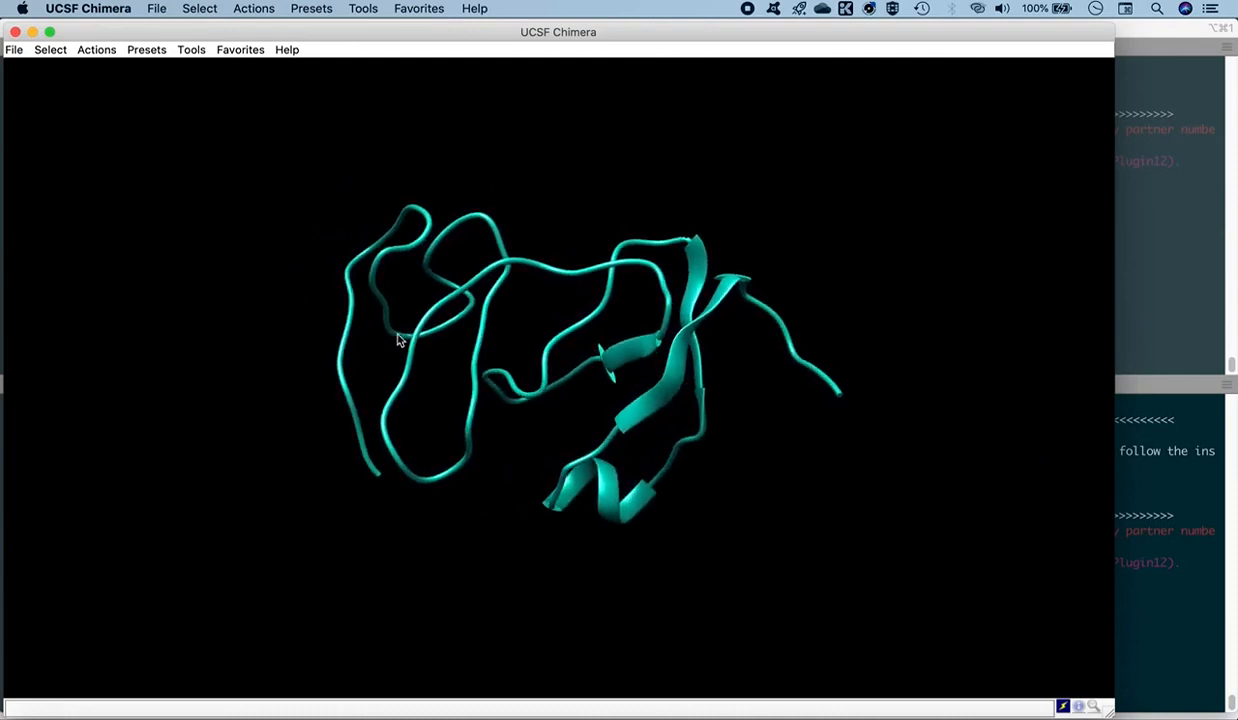
- Open 1eth_mod.pdb from the Workspace_2 folder alongside the refined model and compare the terminal segments of the two structures
click(14, 49)
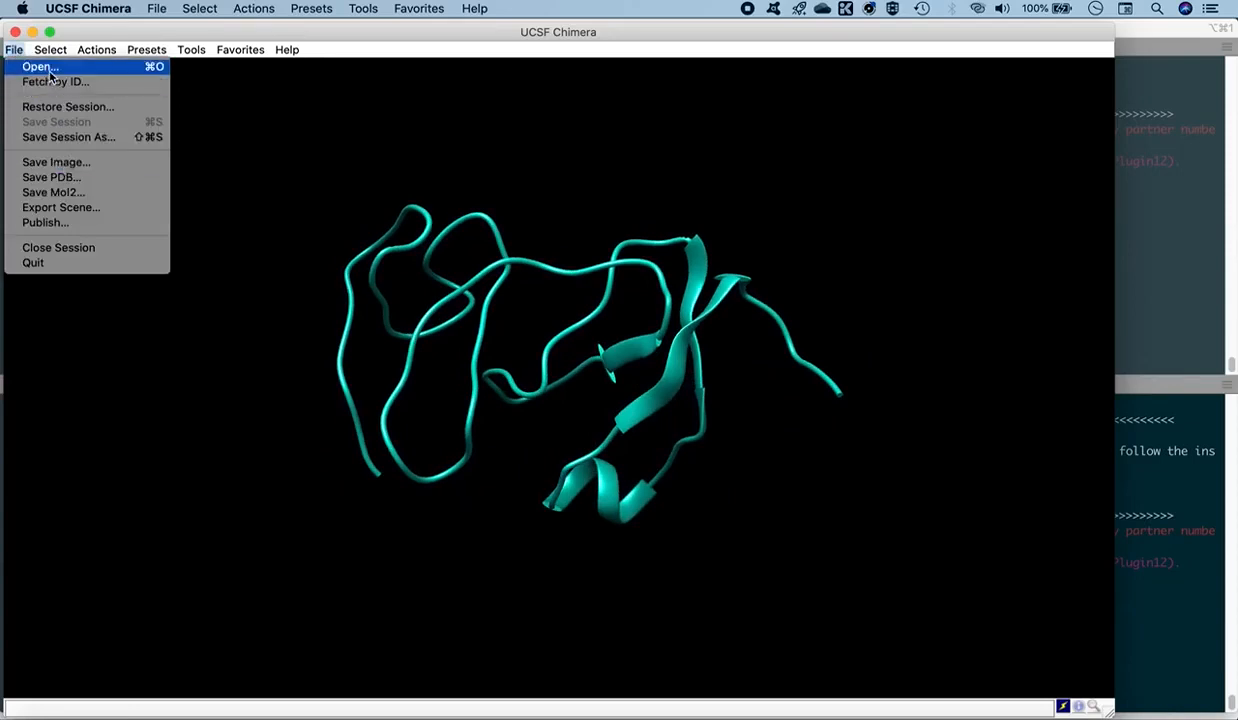
click(48, 66)
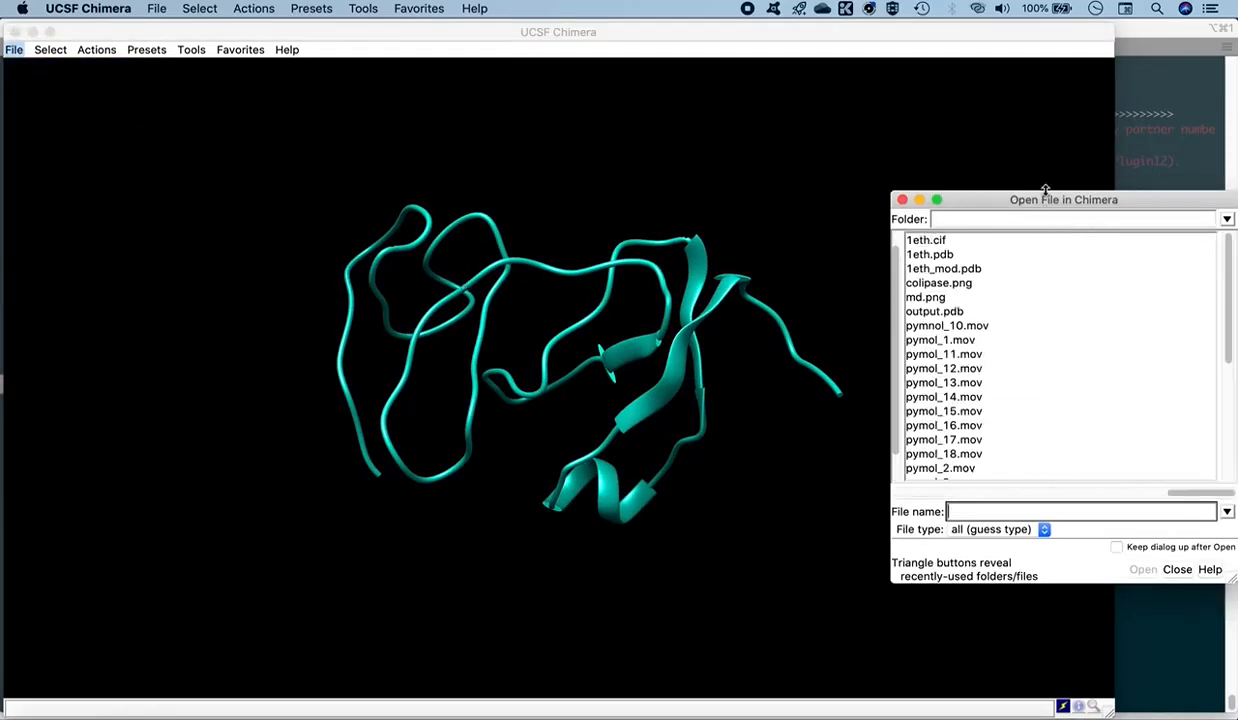
drag(1045, 208, 626, 182)
drag(763, 465, 673, 466)
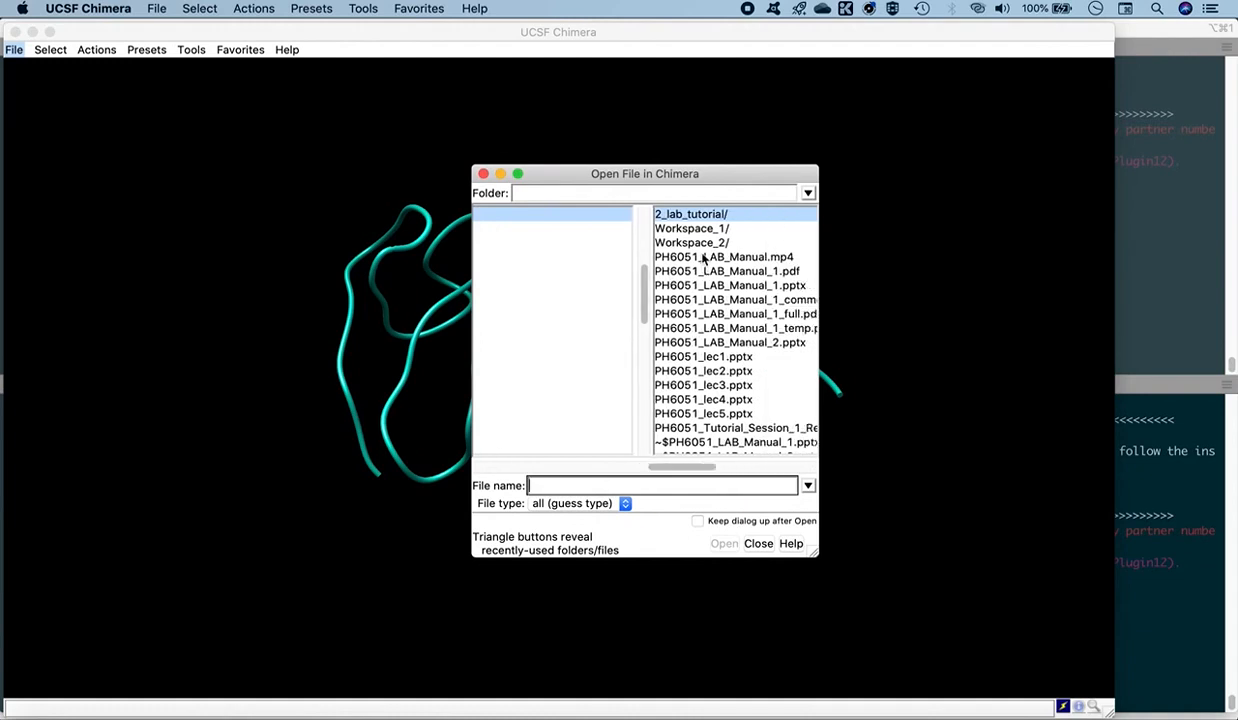
click(704, 245)
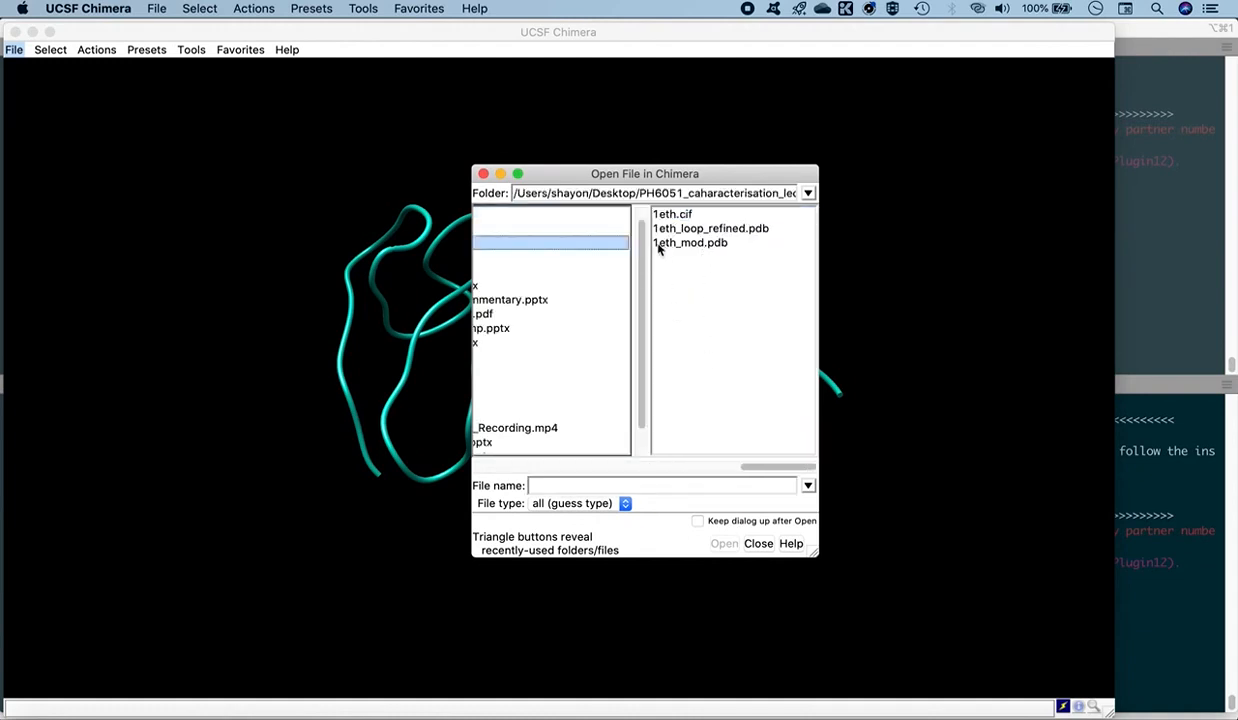
click(662, 244)
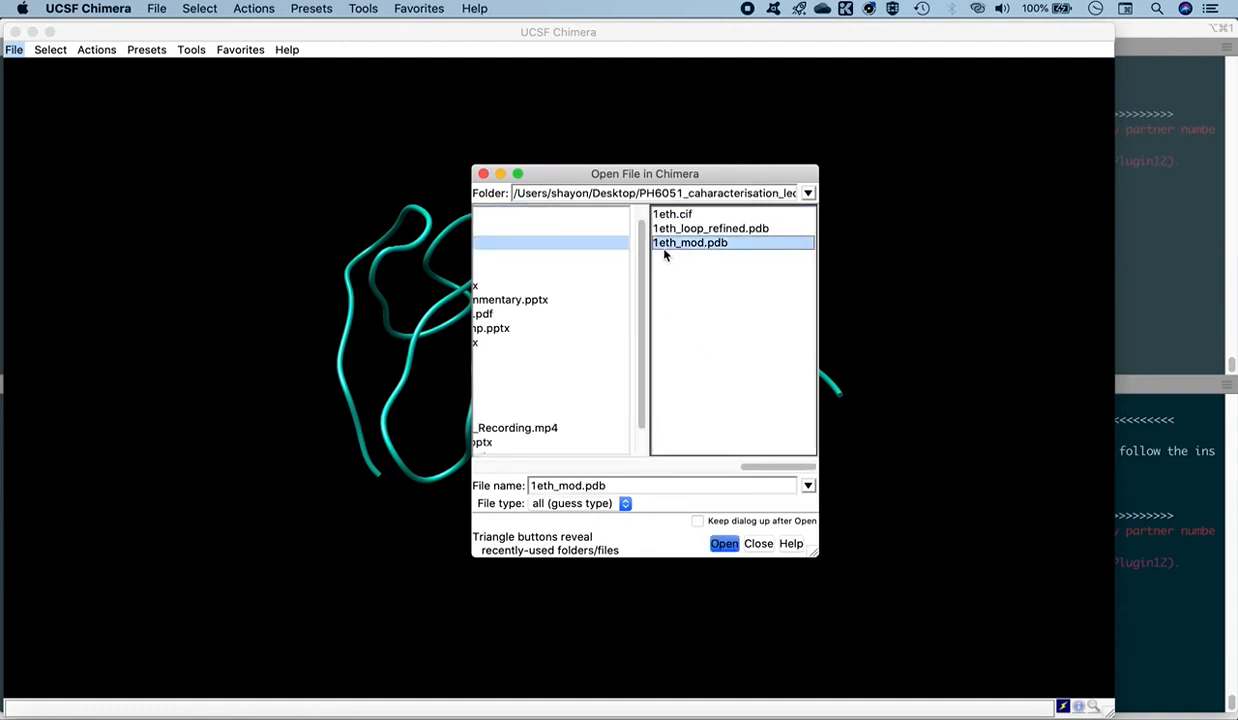
click(724, 543)
drag(539, 430, 515, 392)
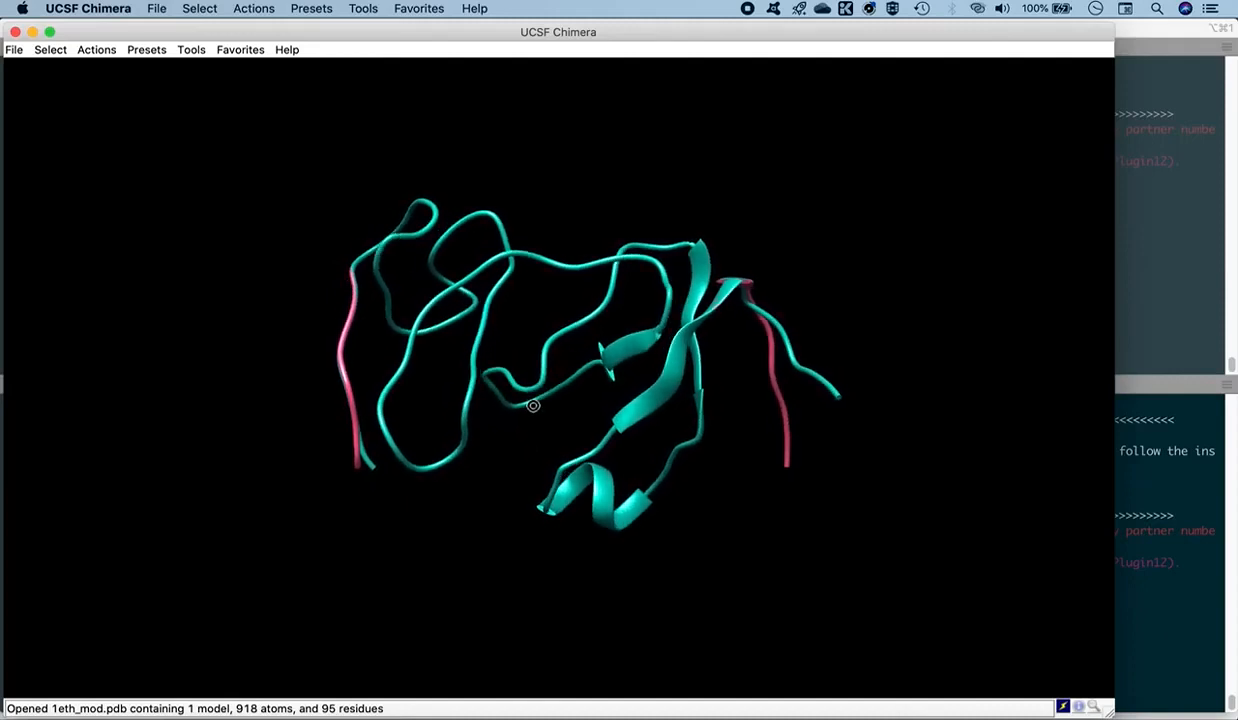
drag(645, 442, 641, 400)
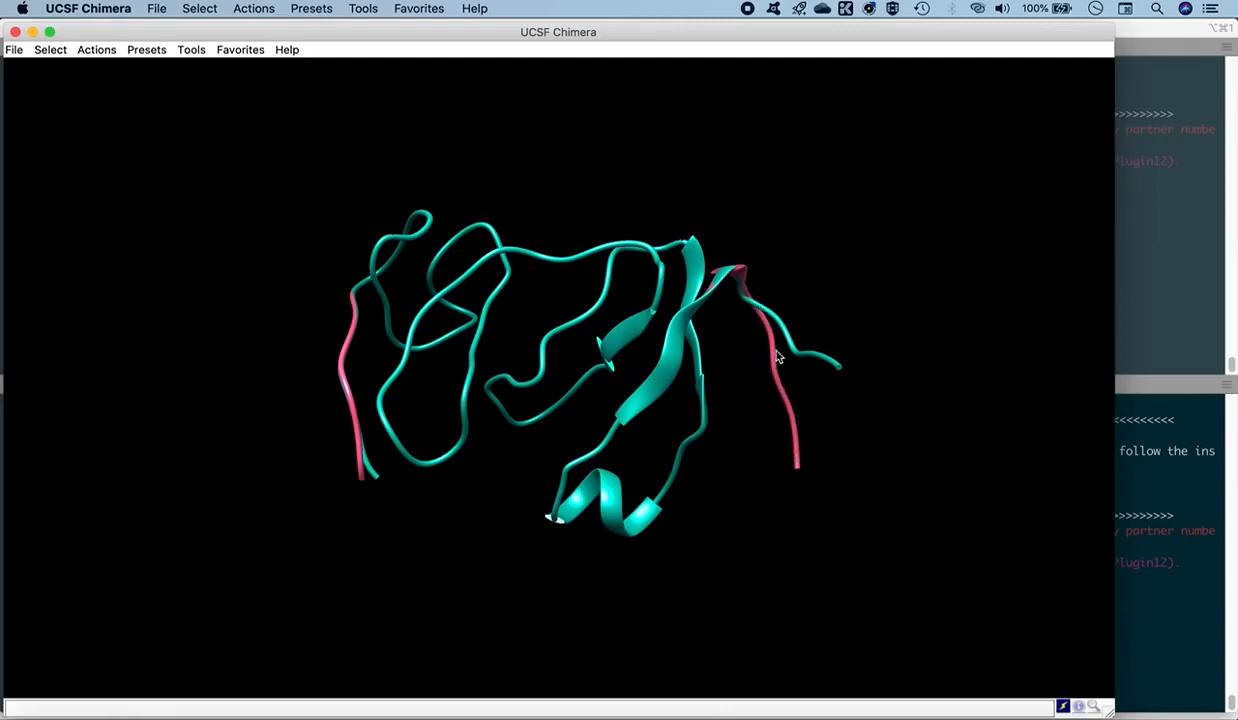
drag(600, 418, 622, 372)
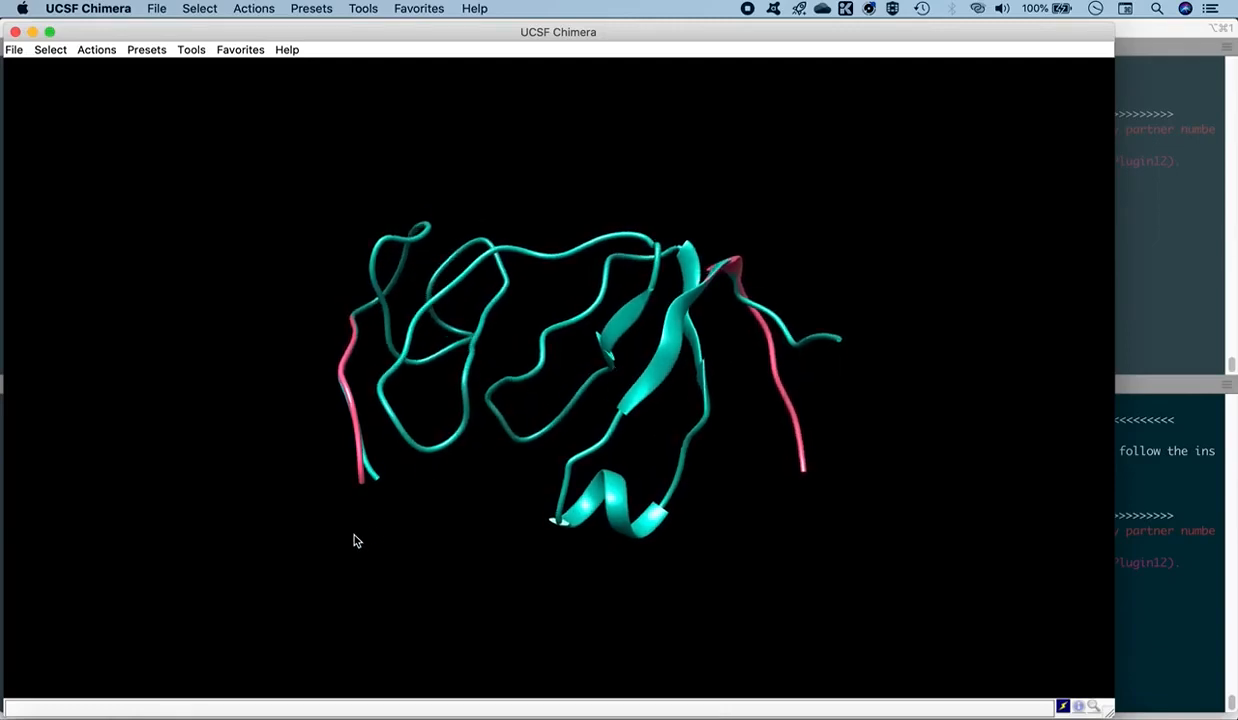